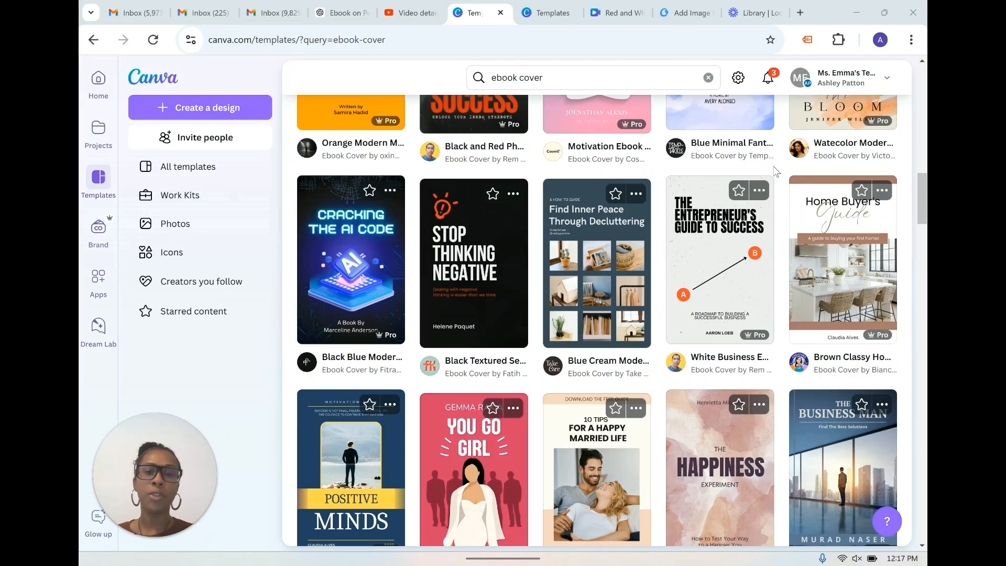
# Step: Search the templates for "youtube thumb" and open the suggested YouTube Thumbnail category sized 1280 × 720 px
pyautogui.scroll(2, 776, 171)
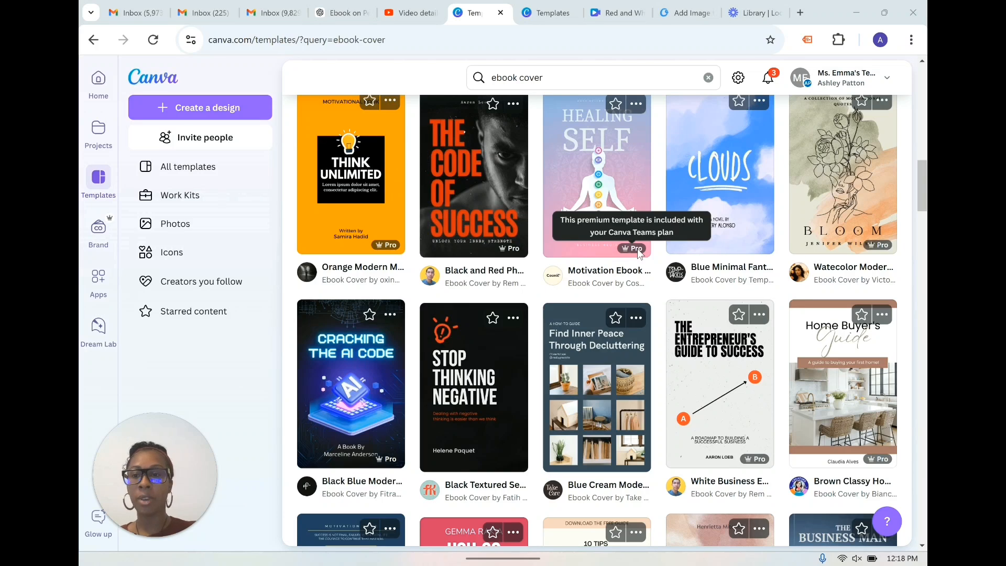
pyautogui.click(598, 78)
pyautogui.moveTo(598, 78); pyautogui.dragTo(481, 79)
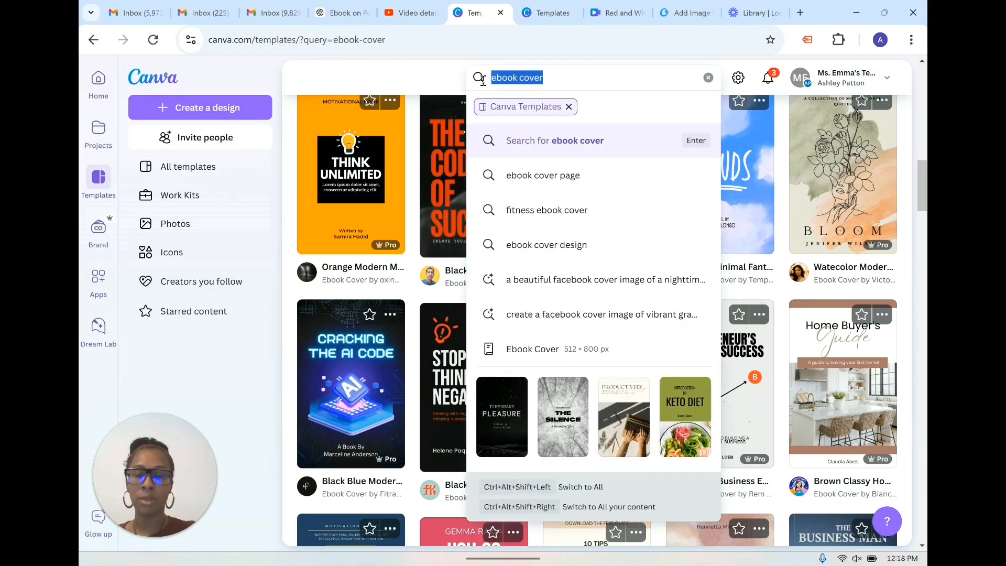
pyautogui.write('youtube')
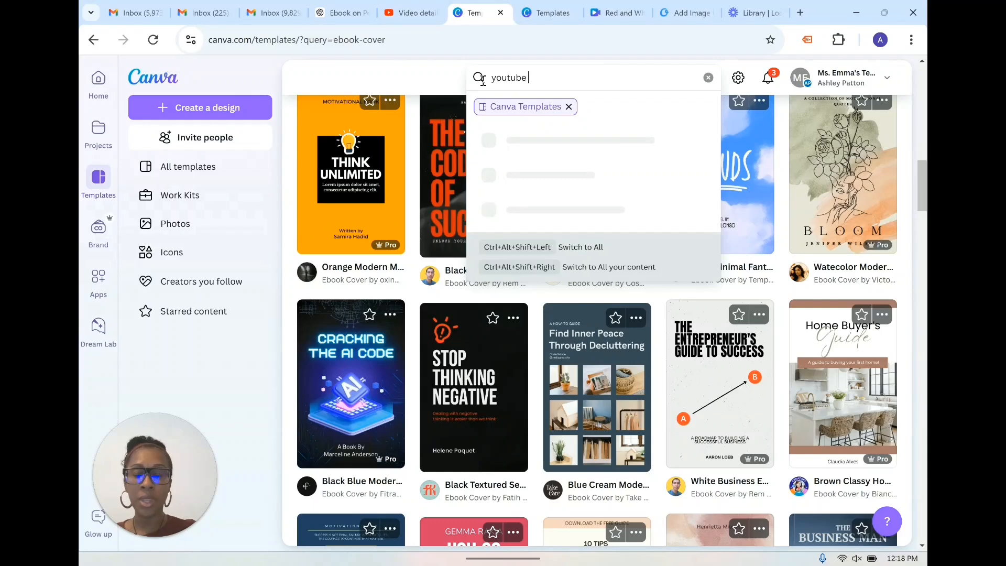
pyautogui.write(' thumb')
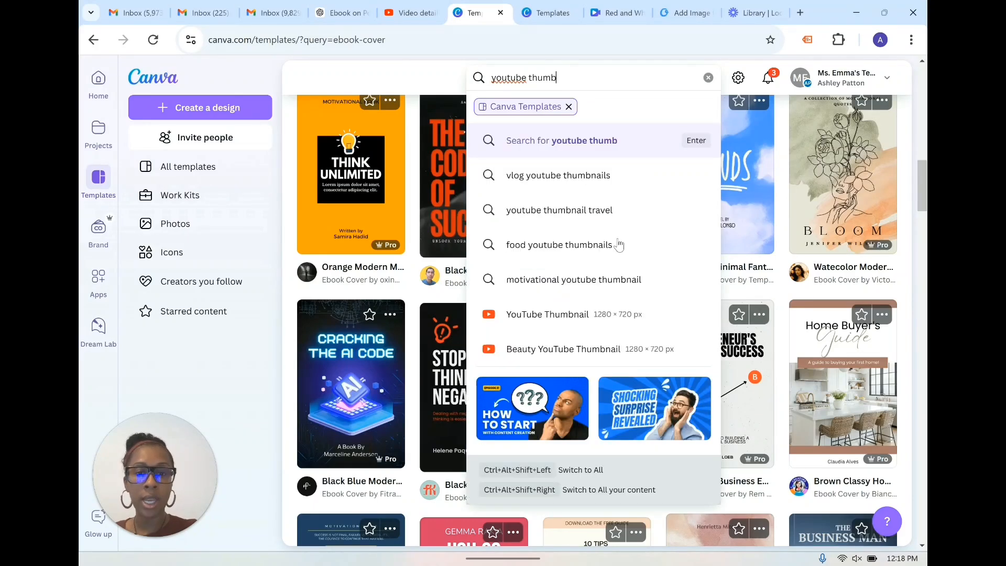
pyautogui.click(566, 308)
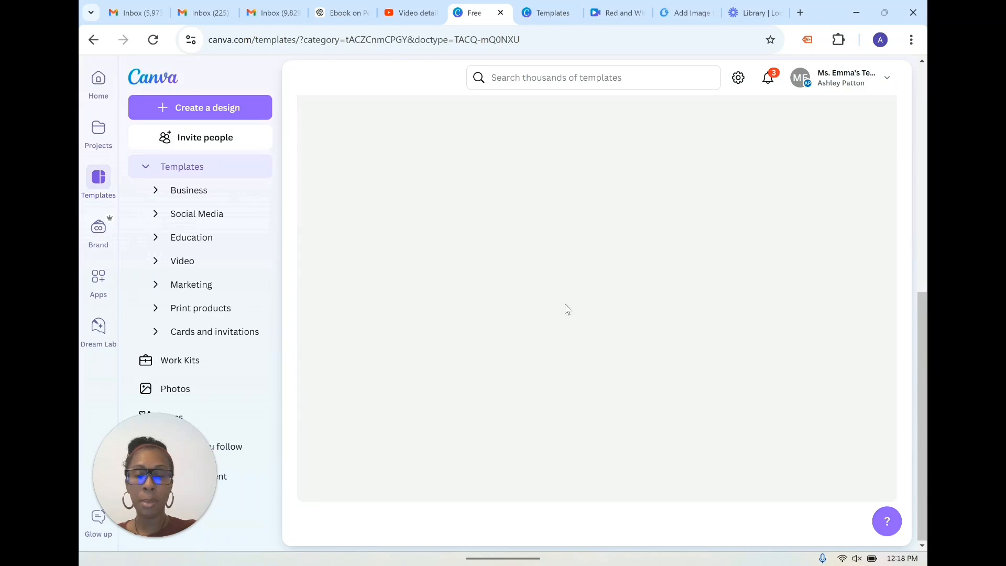
# Step: Browse the YouTube thumbnail templates and open the preview of the pink My Daily Skincare Routine template
pyautogui.scroll(-3, 571, 312)
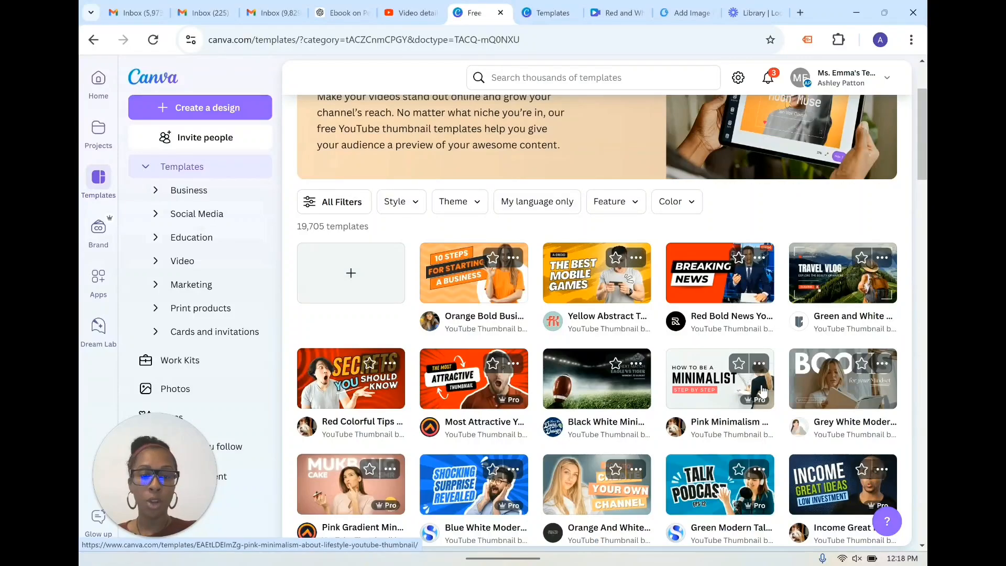
pyautogui.scroll(-3, 762, 391)
pyautogui.scroll(-4, 762, 391)
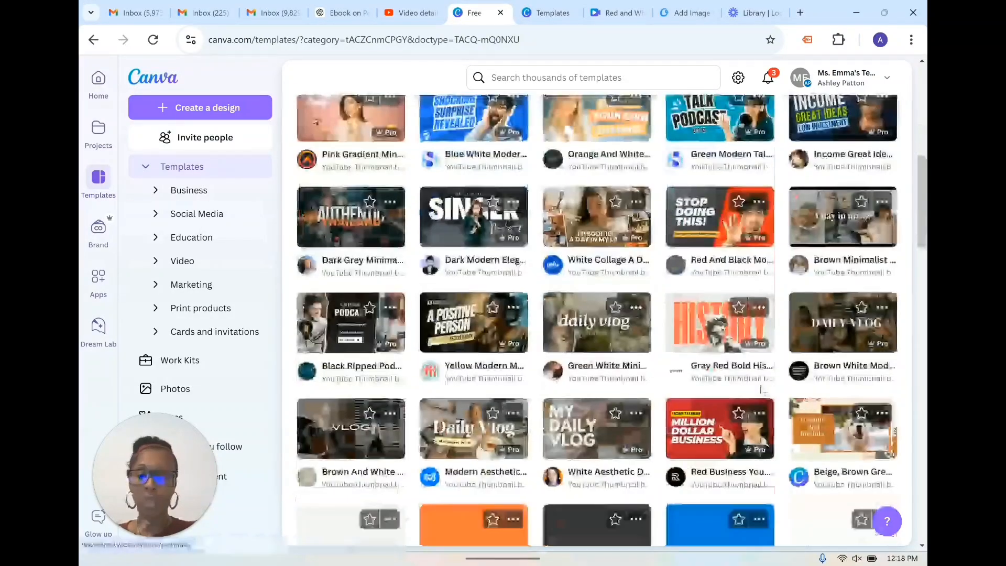
pyautogui.scroll(-3, 760, 388)
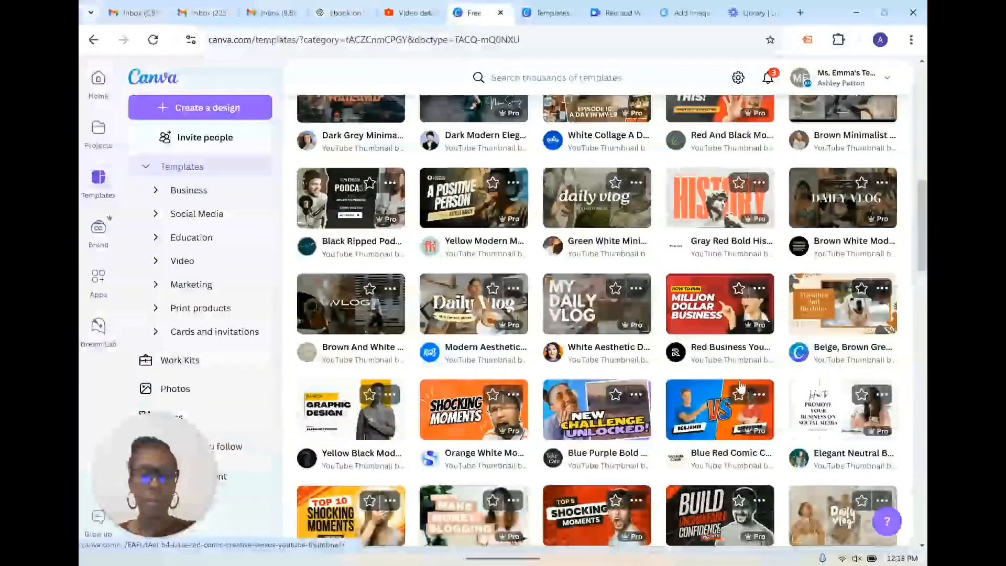
pyautogui.scroll(-2, 740, 388)
pyautogui.scroll(-2, 740, 388)
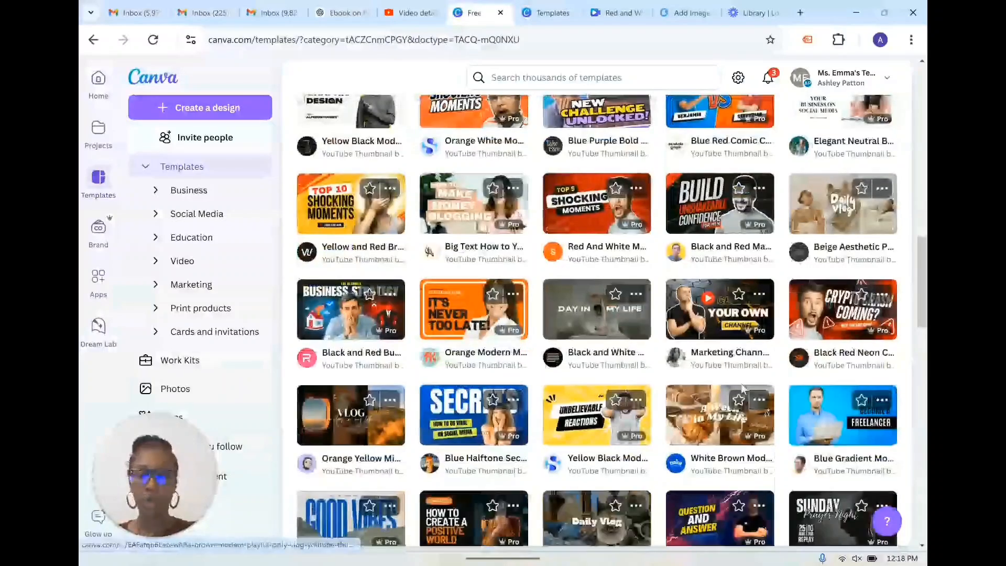
pyautogui.scroll(-4, 743, 391)
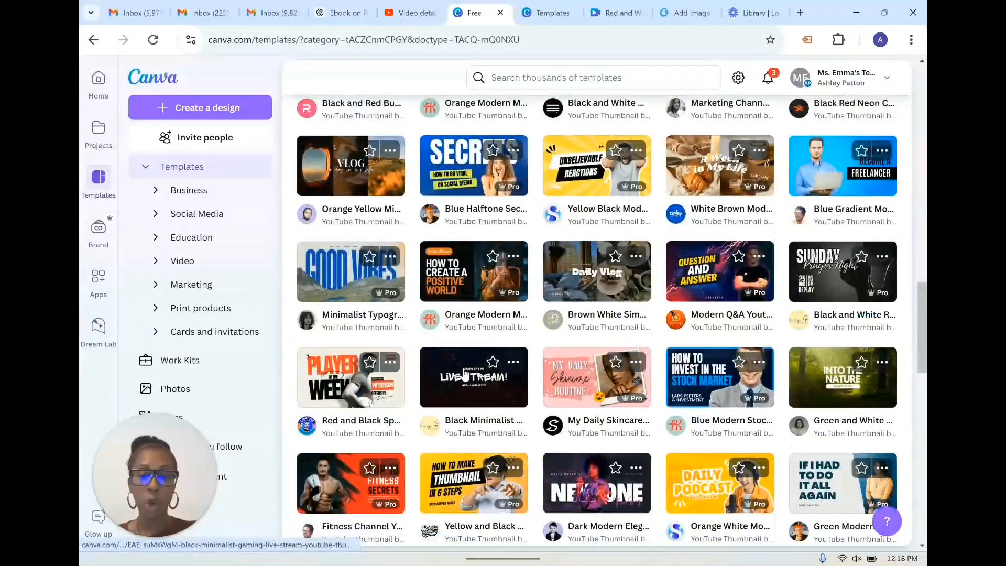
pyautogui.click(596, 385)
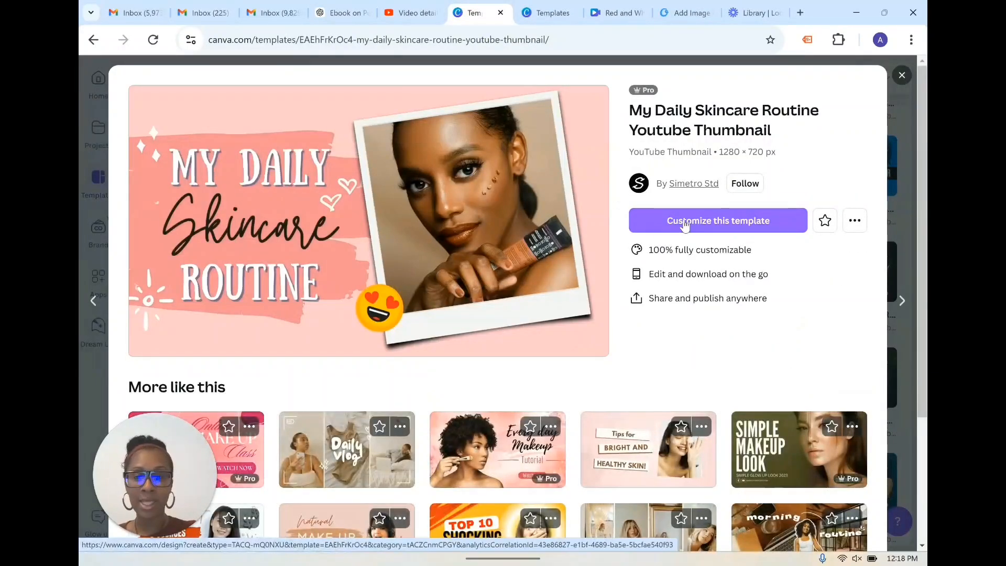
# Step: Look through the similar templates suggested for the skincare thumbnail, and close its preview
pyautogui.scroll(-2, 772, 363)
pyautogui.scroll(-3, 485, 450)
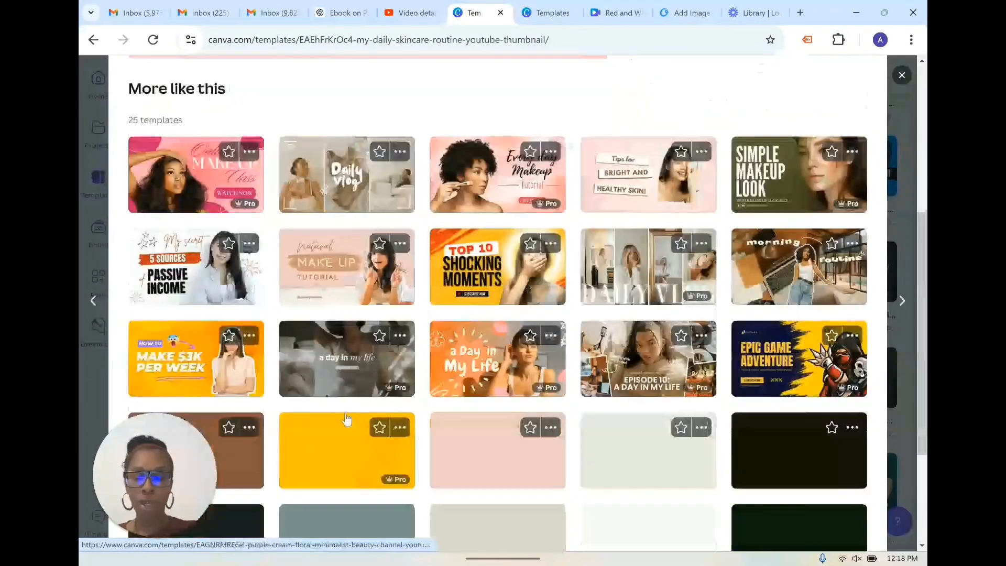
pyautogui.scroll(-2, 595, 452)
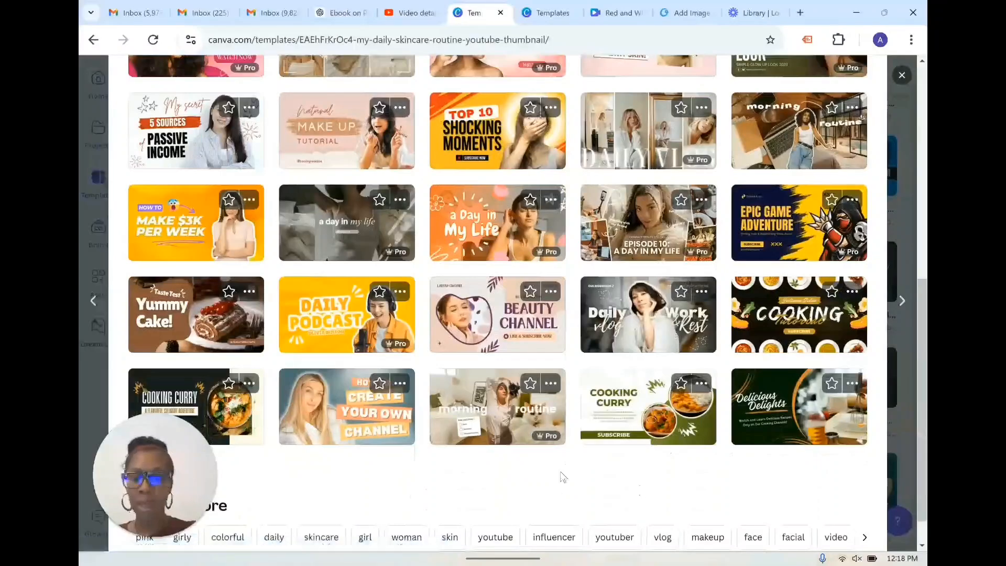
pyautogui.scroll(8, 776, 186)
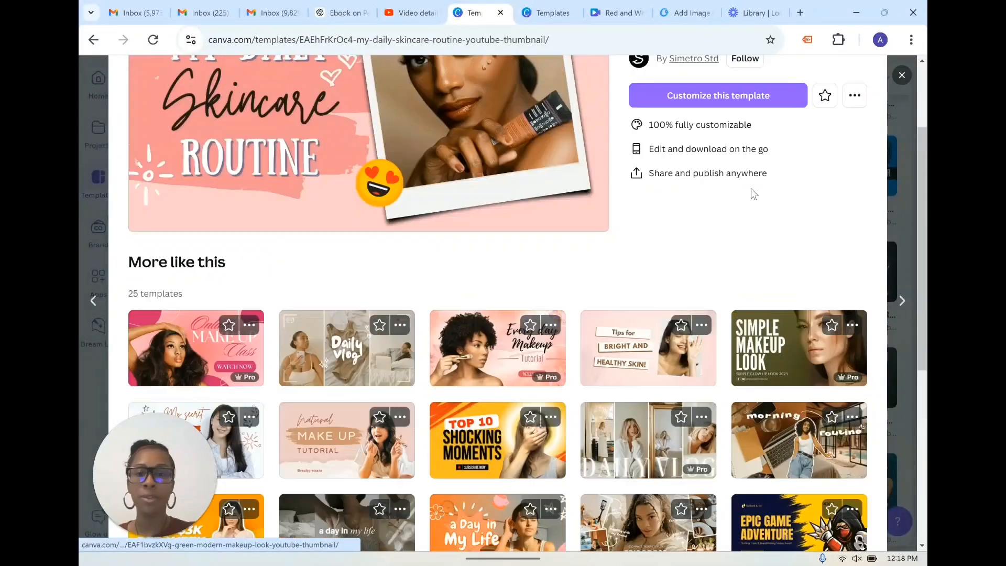
pyautogui.click(903, 78)
# Step: Examine more of the YouTube thumbnail templates for layout ideas, and return to the start of the gallery
pyautogui.scroll(-3, 760, 321)
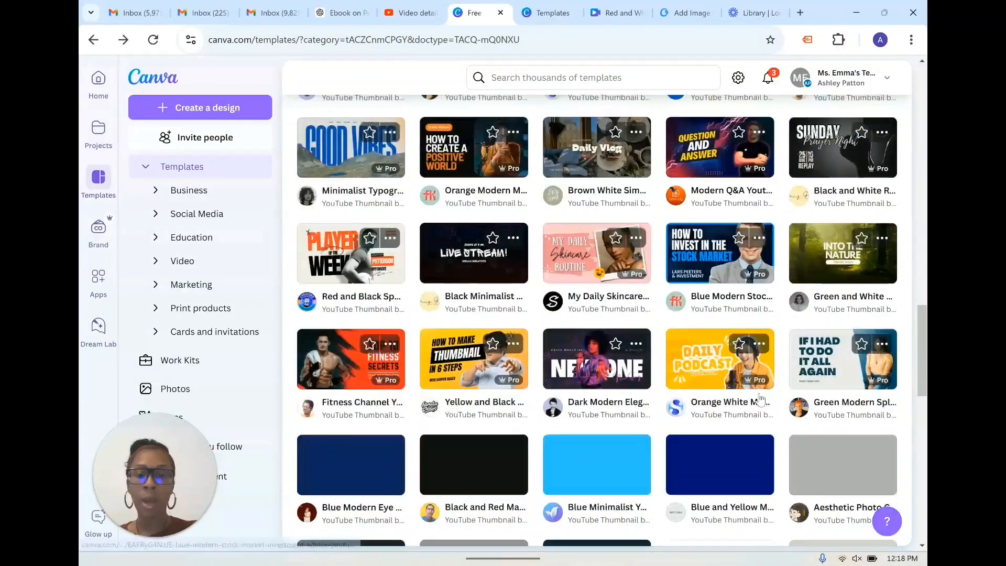
pyautogui.scroll(-1, 556, 448)
pyautogui.scroll(-2, 555, 448)
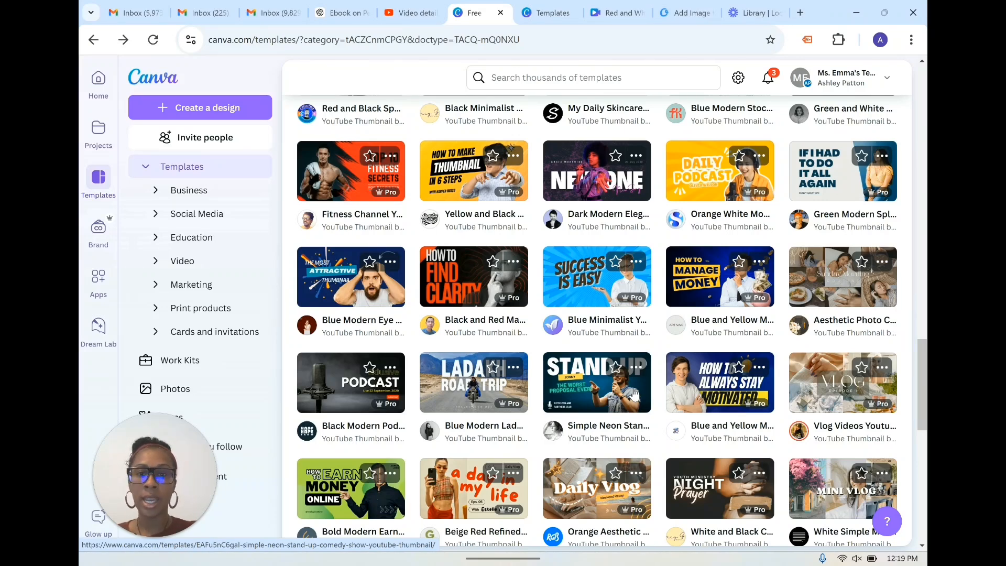
pyautogui.scroll(3, 634, 394)
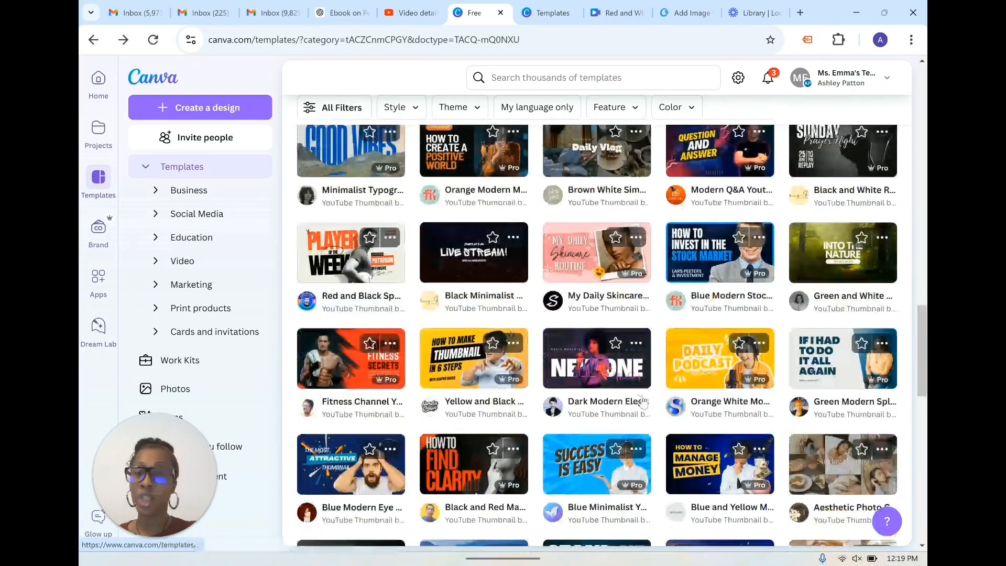
pyautogui.scroll(5, 572, 348)
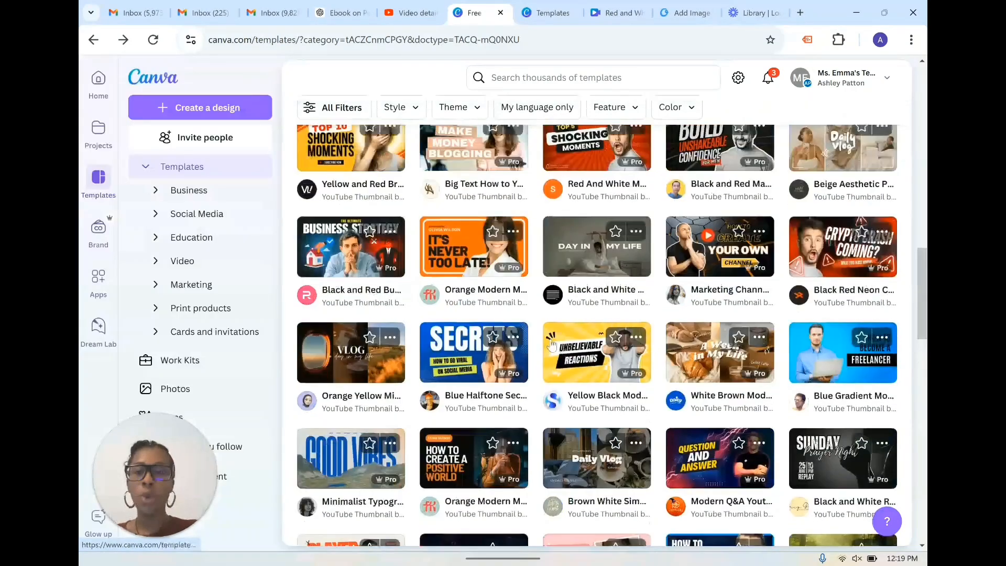
pyautogui.scroll(5, 551, 344)
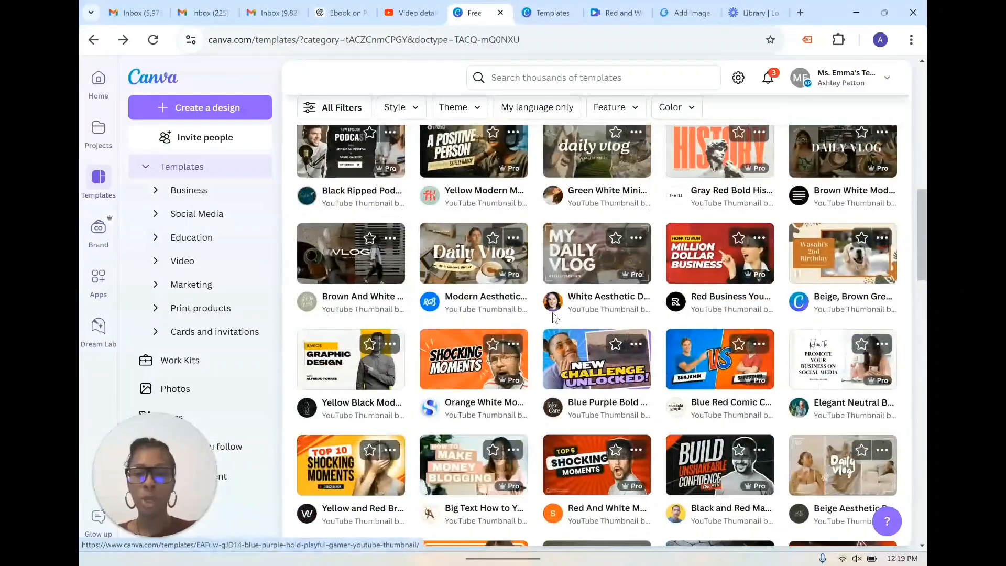
pyautogui.scroll(8, 554, 317)
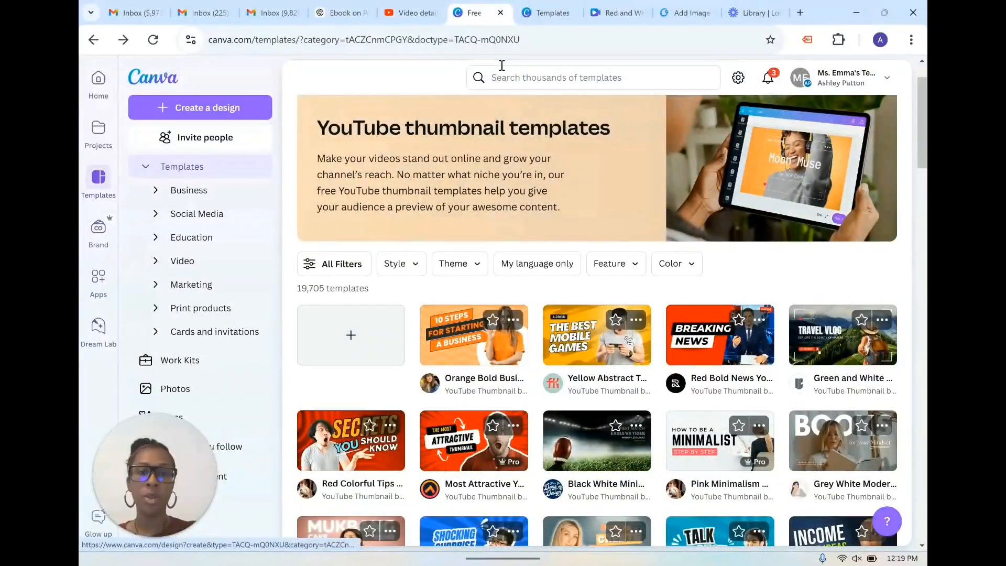
# Step: Switch to the open Red and White video design and view its How to Get Rich and The Law of Mind pages
pyautogui.click(550, 11)
pyautogui.click(612, 5)
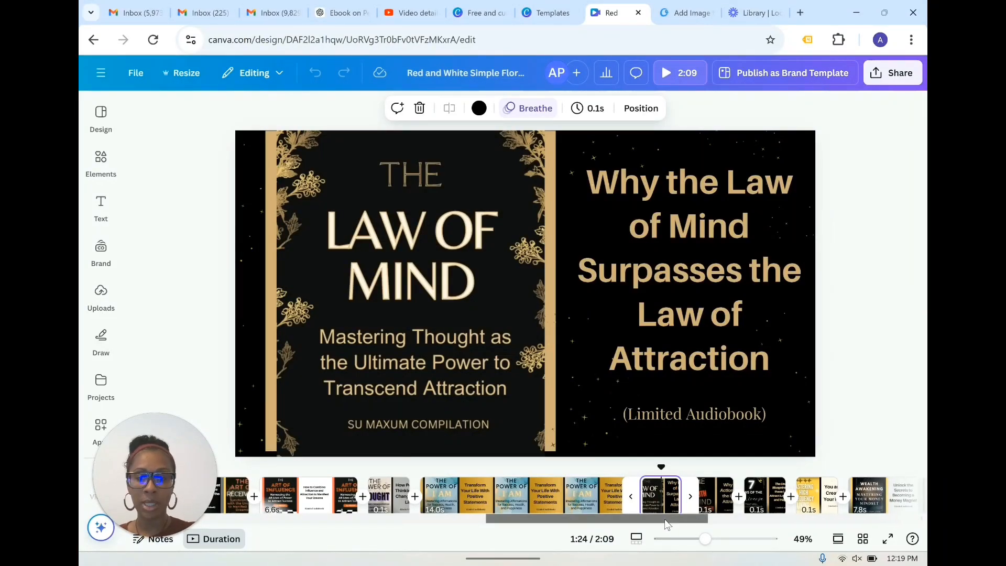
pyautogui.moveTo(665, 518); pyautogui.dragTo(304, 517)
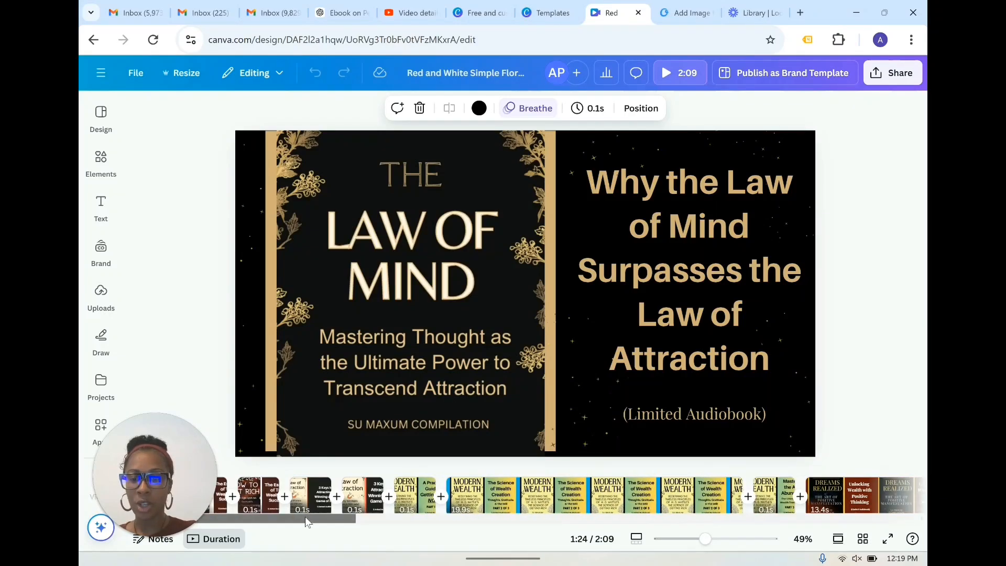
pyautogui.click(257, 495)
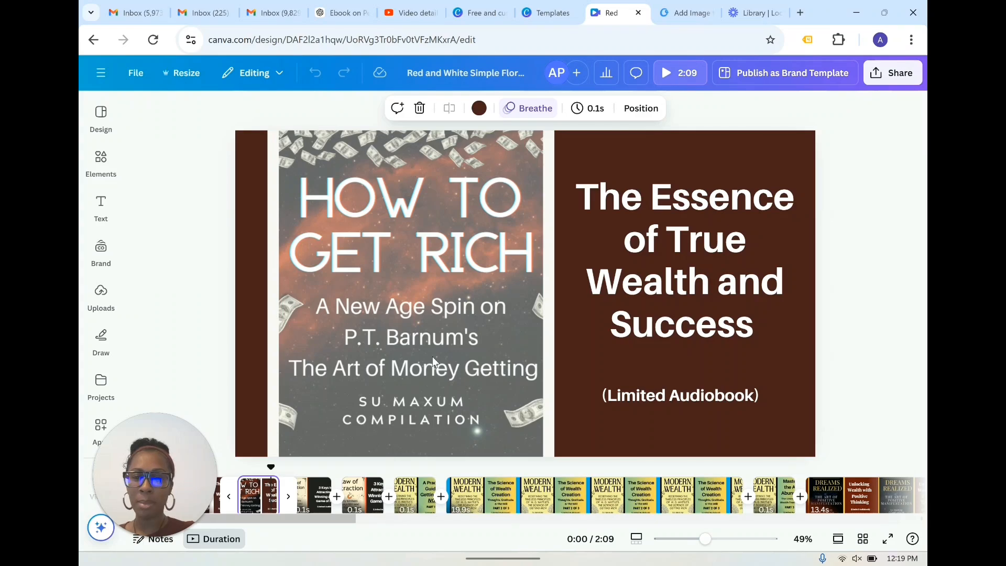
pyautogui.moveTo(337, 518); pyautogui.dragTo(684, 500)
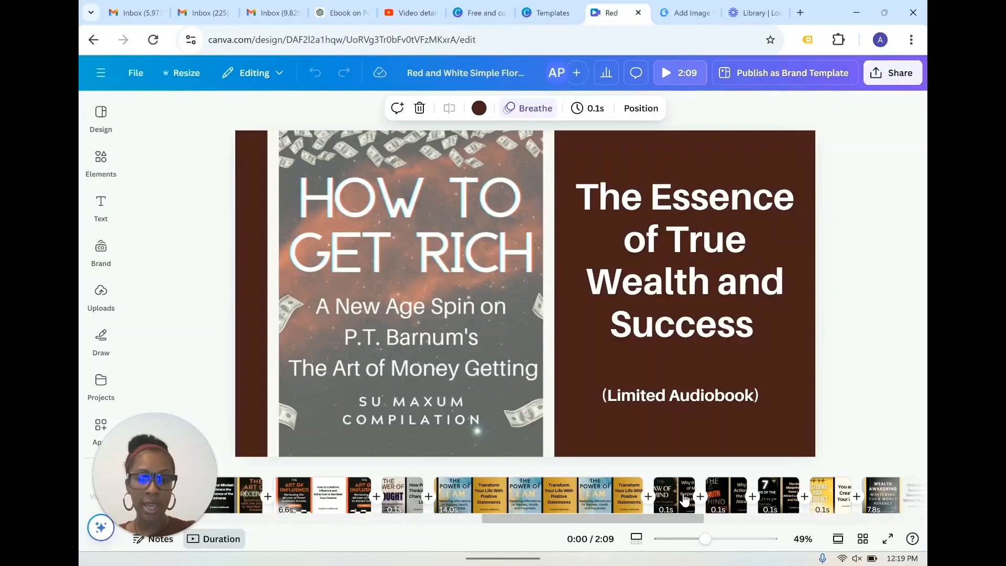
pyautogui.click(684, 500)
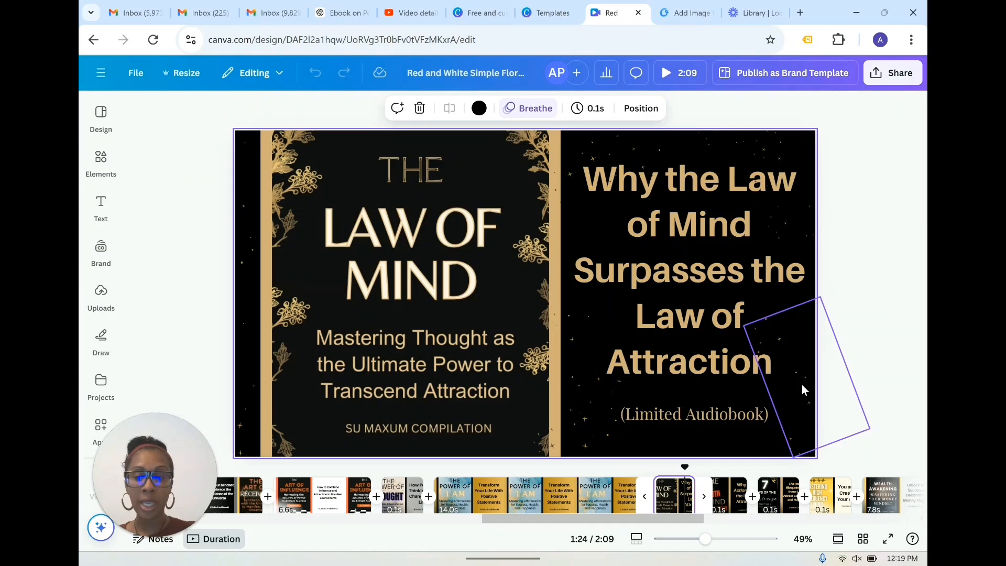
# Step: Switch to the ebook cover template results and examine the available cover designs
pyautogui.click(554, 16)
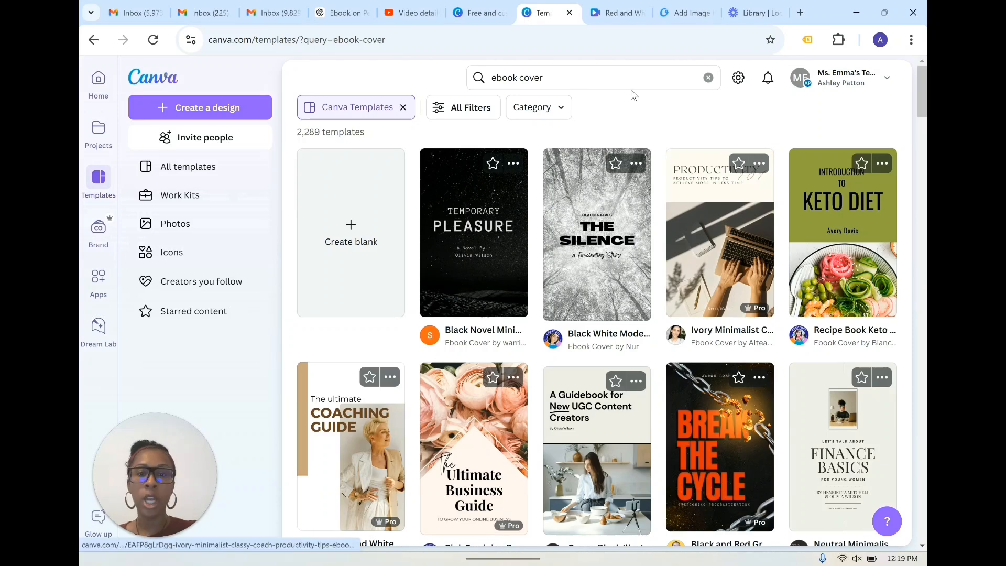
pyautogui.click(611, 83)
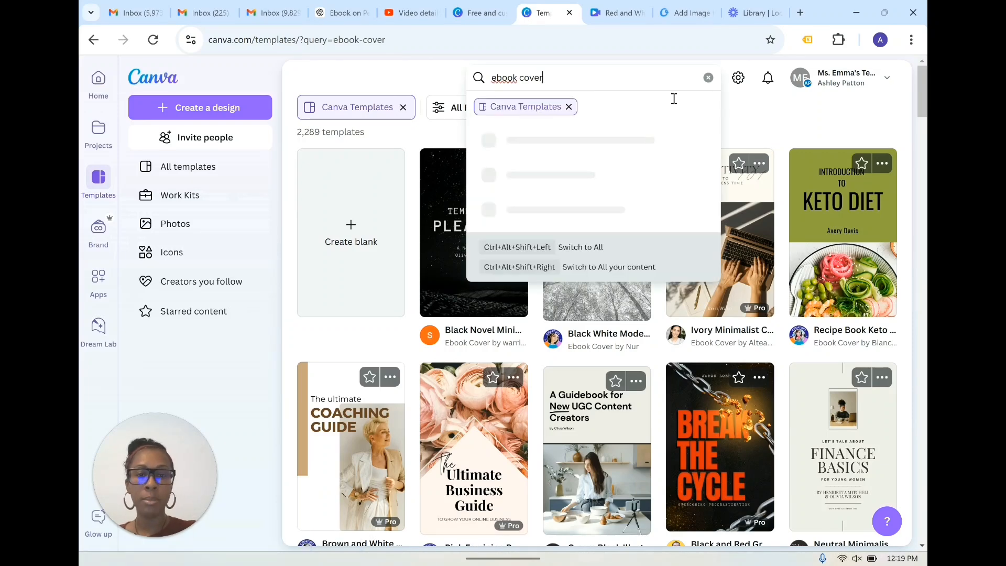
pyautogui.click(770, 127)
pyautogui.scroll(-3, 831, 270)
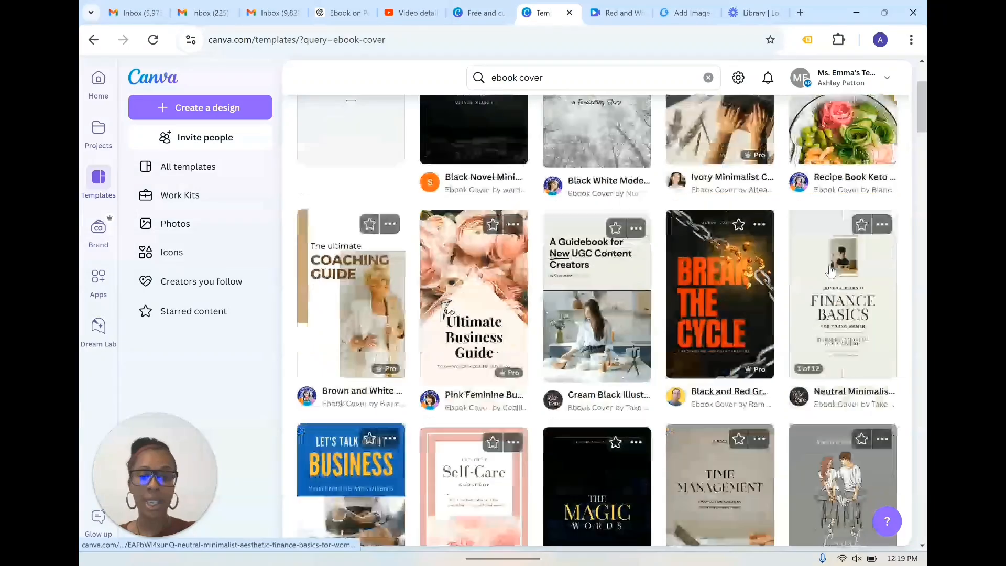
pyautogui.scroll(-6, 830, 270)
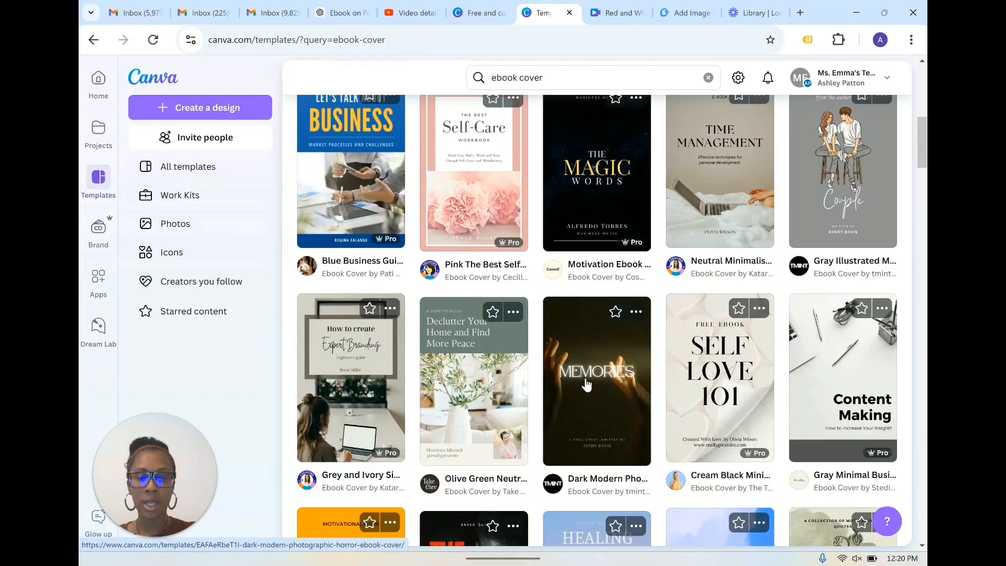
pyautogui.scroll(-7, 592, 388)
pyautogui.scroll(-7, 646, 375)
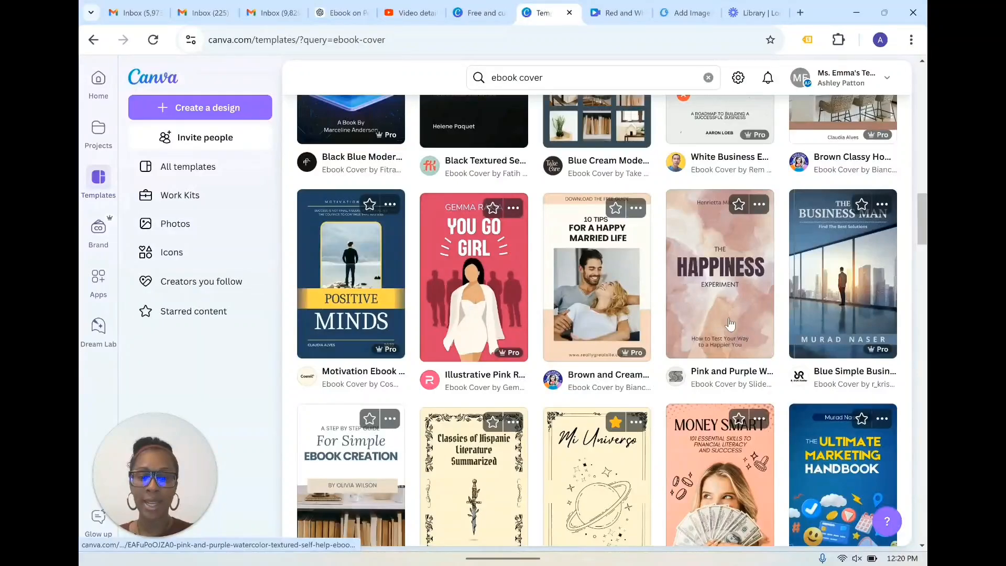
pyautogui.scroll(-2, 655, 367)
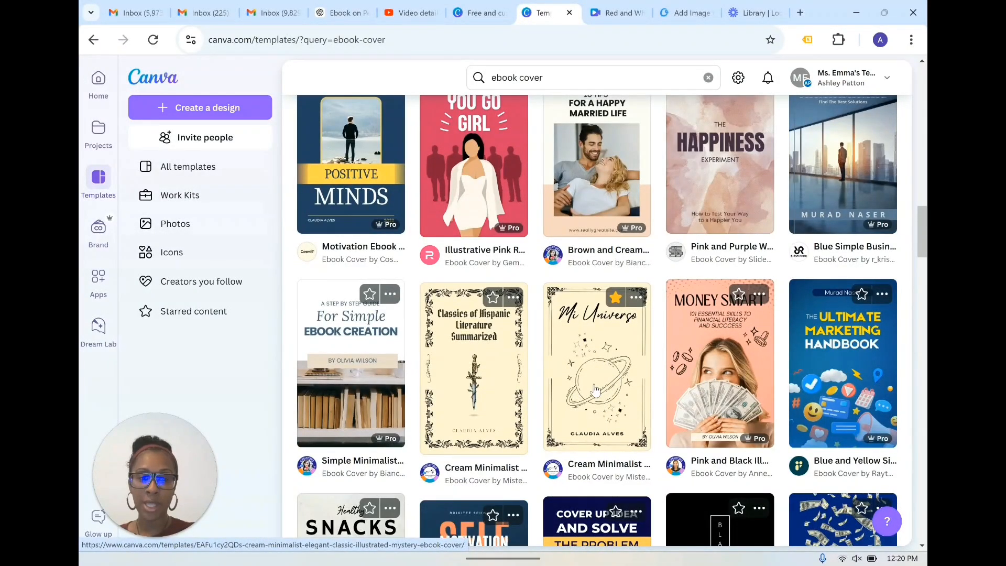
pyautogui.scroll(-7, 613, 398)
pyautogui.scroll(2, 629, 367)
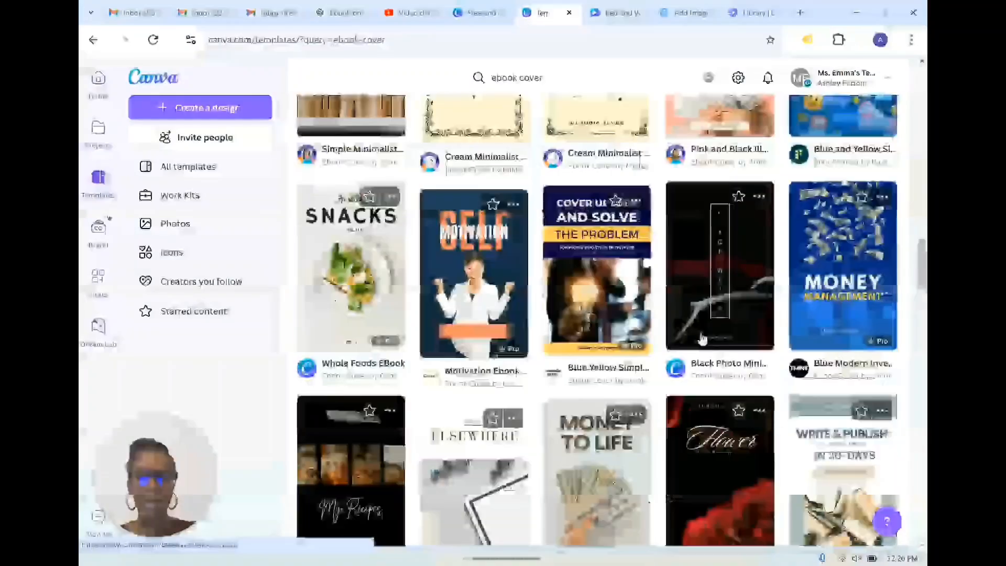
pyautogui.scroll(-9, 697, 283)
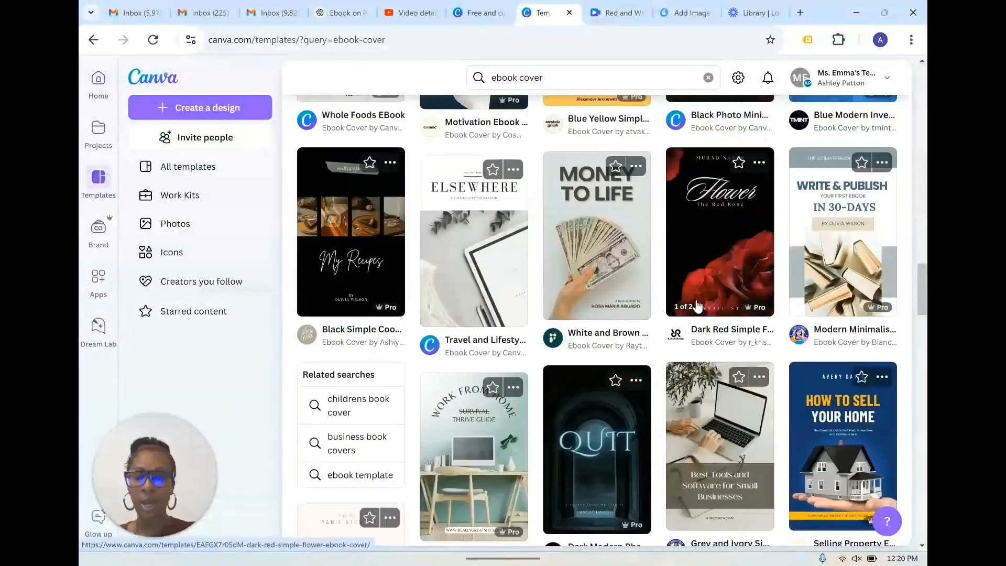
pyautogui.scroll(-2, 705, 327)
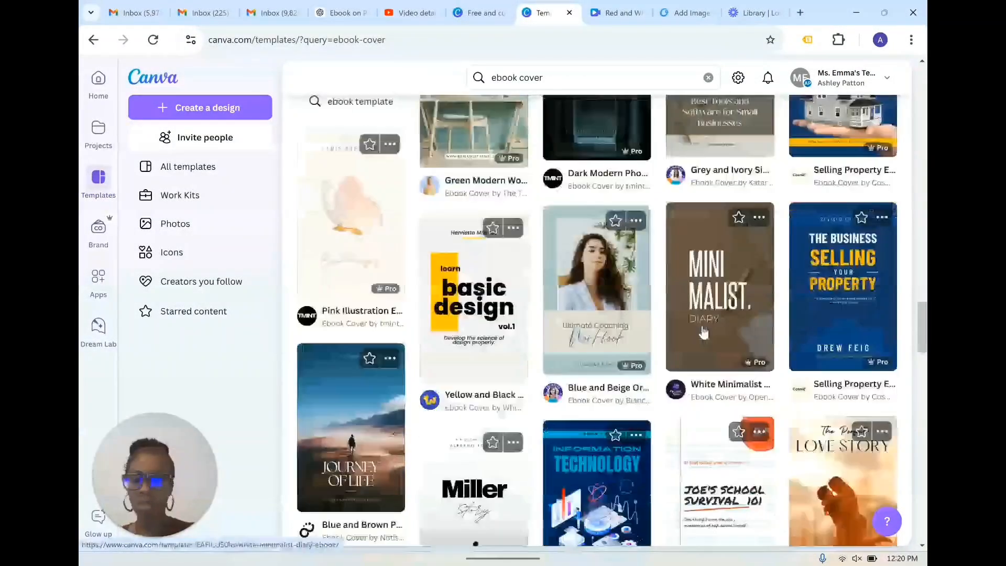
pyautogui.scroll(-1, 705, 314)
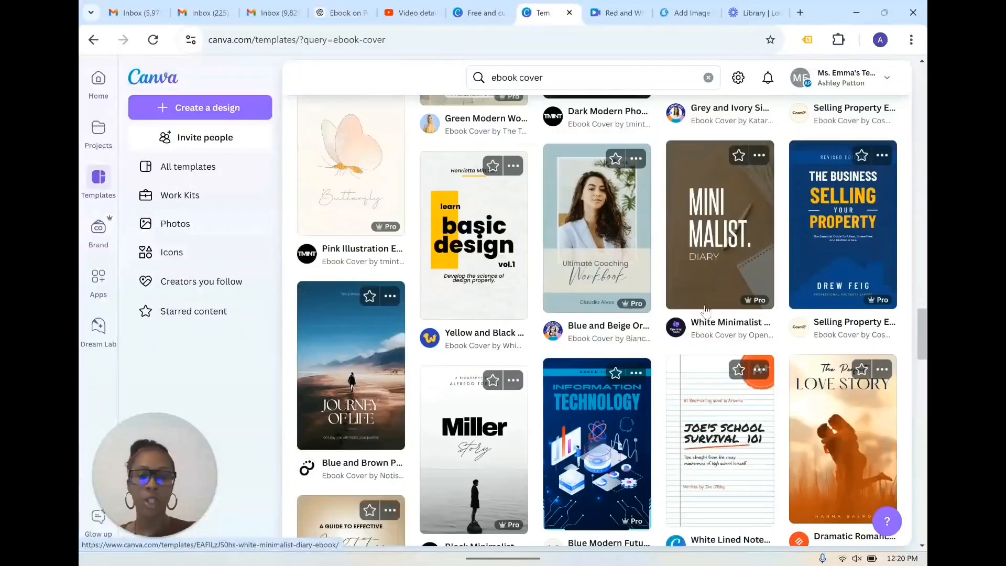
# Step: Look through more of the ebook cover templates, and return to the Red and White video design's The Law of Mind page
pyautogui.scroll(-2, 710, 305)
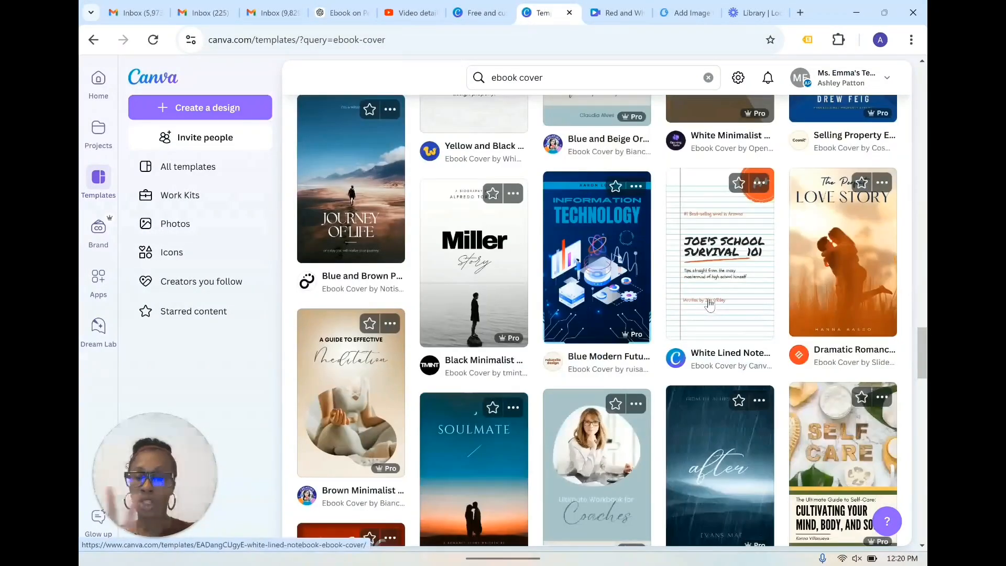
pyautogui.scroll(-3, 710, 304)
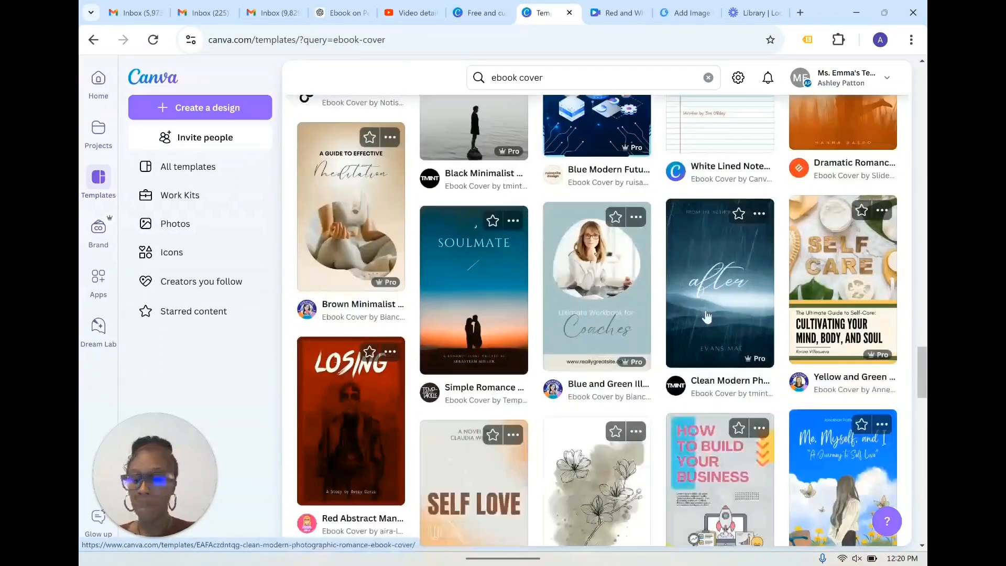
pyautogui.scroll(-2, 706, 317)
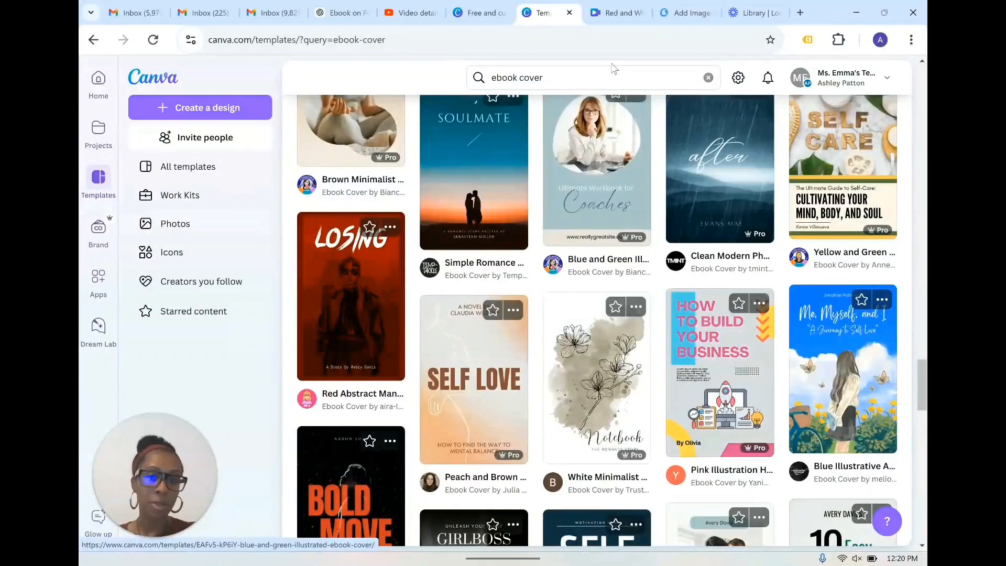
pyautogui.click(618, 12)
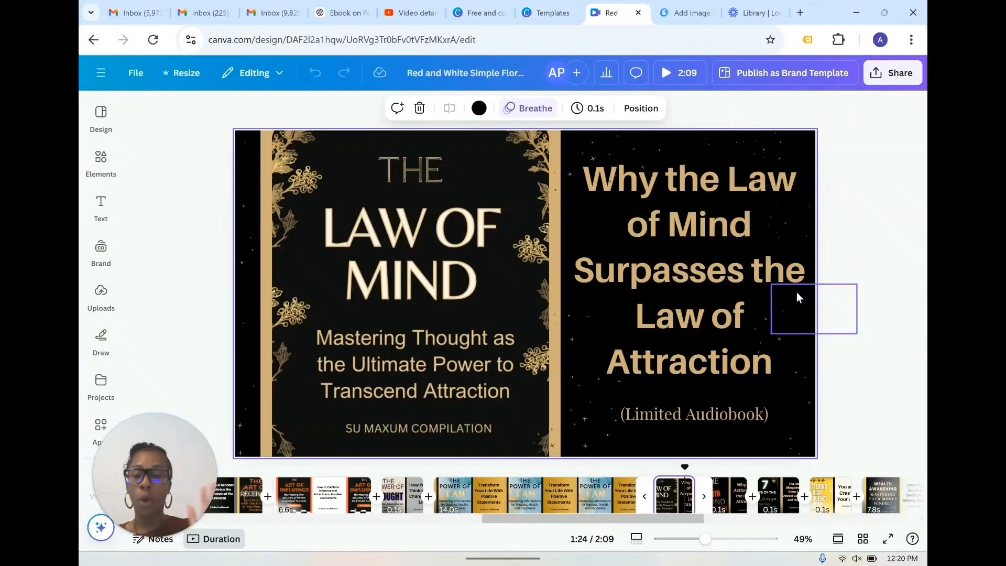
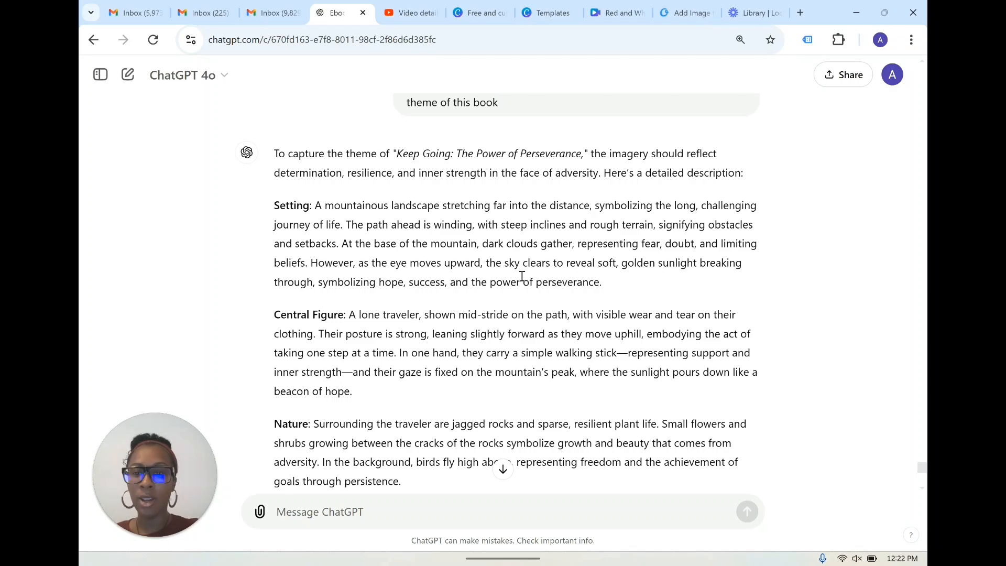
# Step: Read the ChatGPT image description for Keep Going: The Power of Perseverance, and view the mountain image generated from it
pyautogui.scroll(-1, 522, 274)
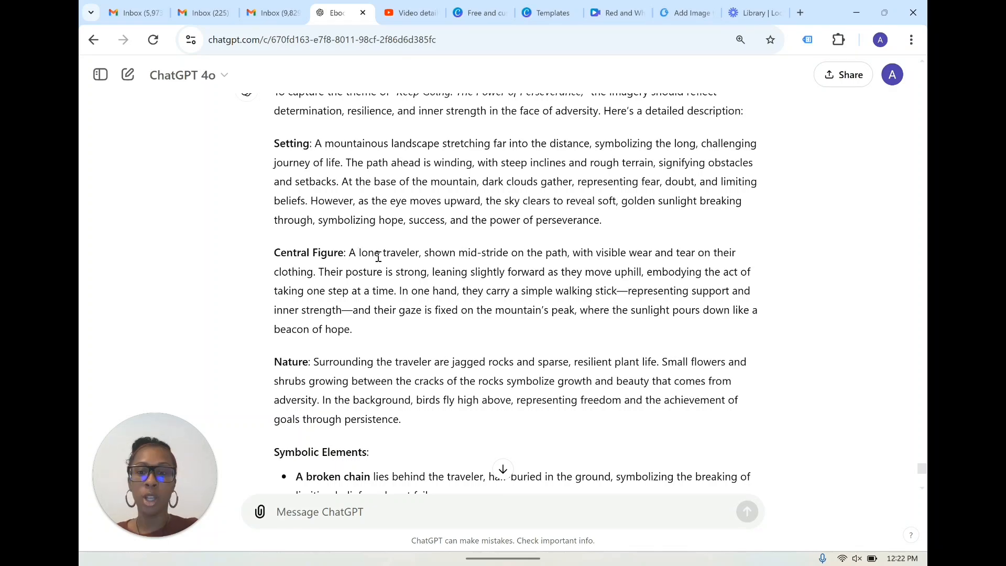
pyautogui.scroll(-1, 419, 296)
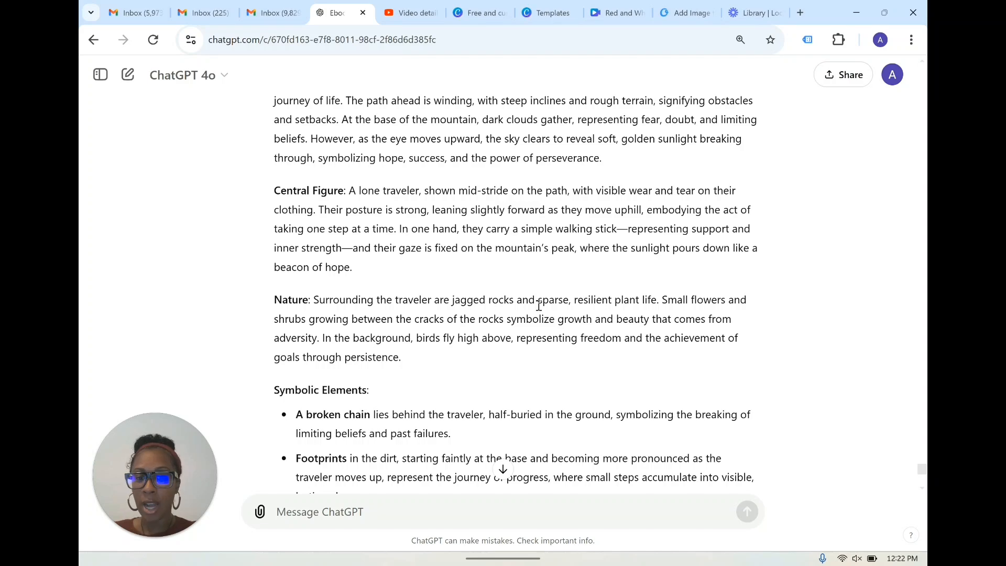
pyautogui.scroll(-2, 677, 346)
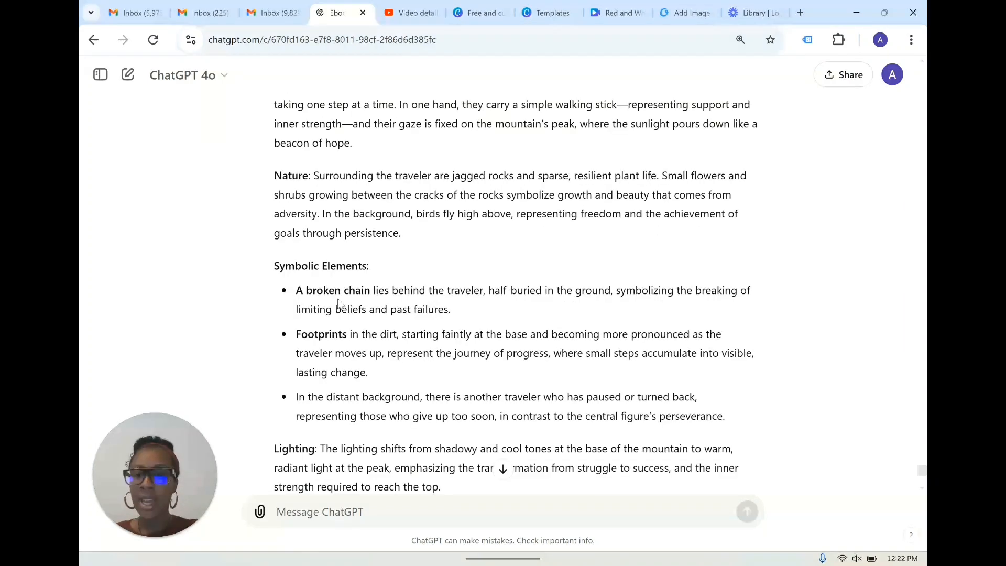
pyautogui.scroll(-5, 401, 298)
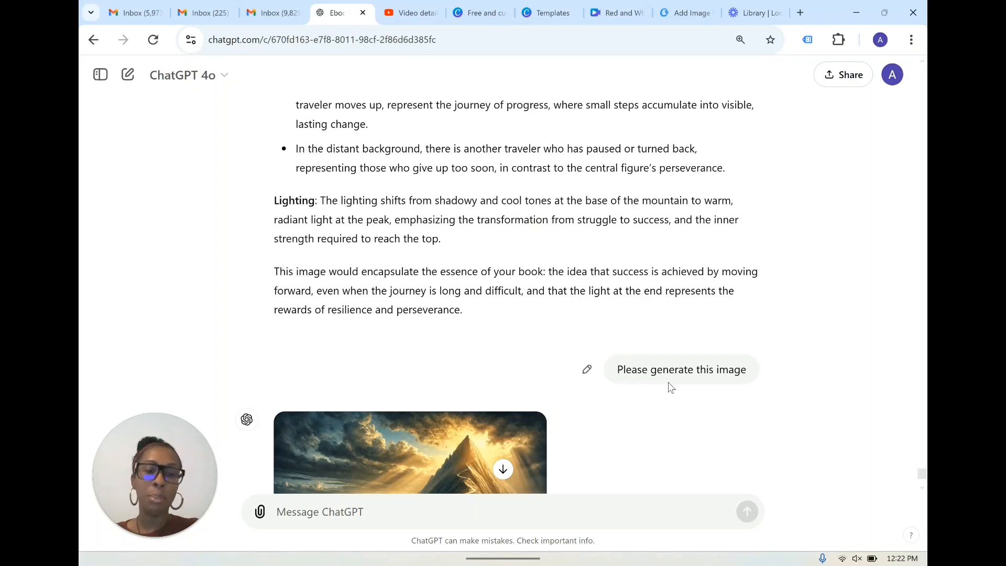
pyautogui.scroll(-2, 786, 379)
pyautogui.scroll(-3, 786, 380)
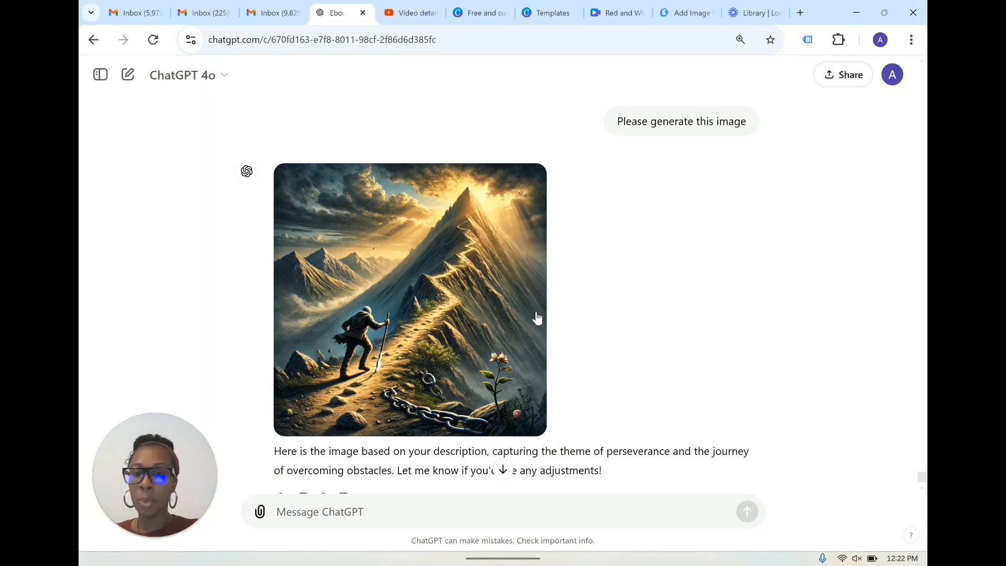
pyautogui.scroll(-1, 537, 318)
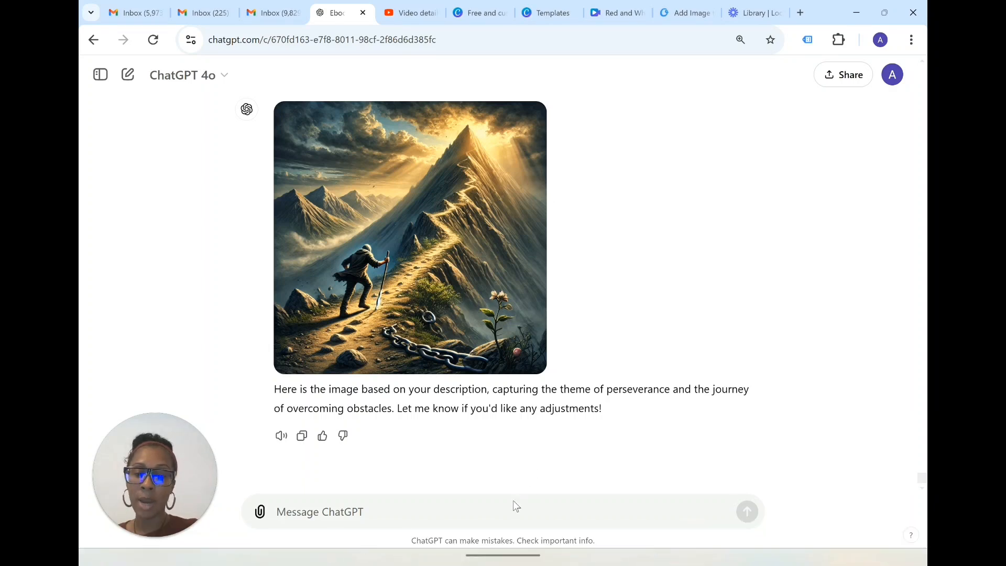
# Step: Send the prompt "this is great. please turn this into an ebook cover with a title and subtitle"
pyautogui.write('this is great. please')
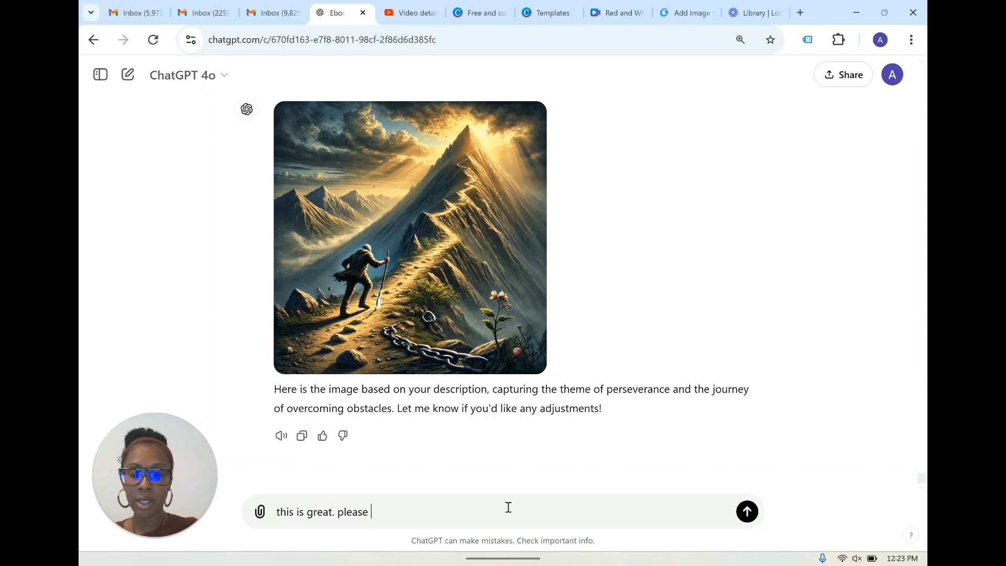
pyautogui.write(' turn this into a')
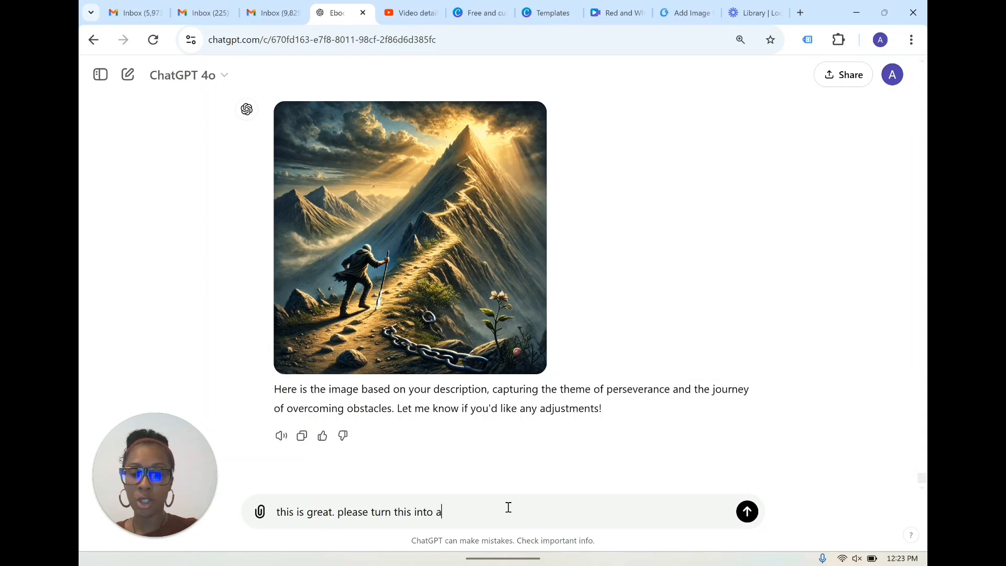
pyautogui.write('n ebook cove')
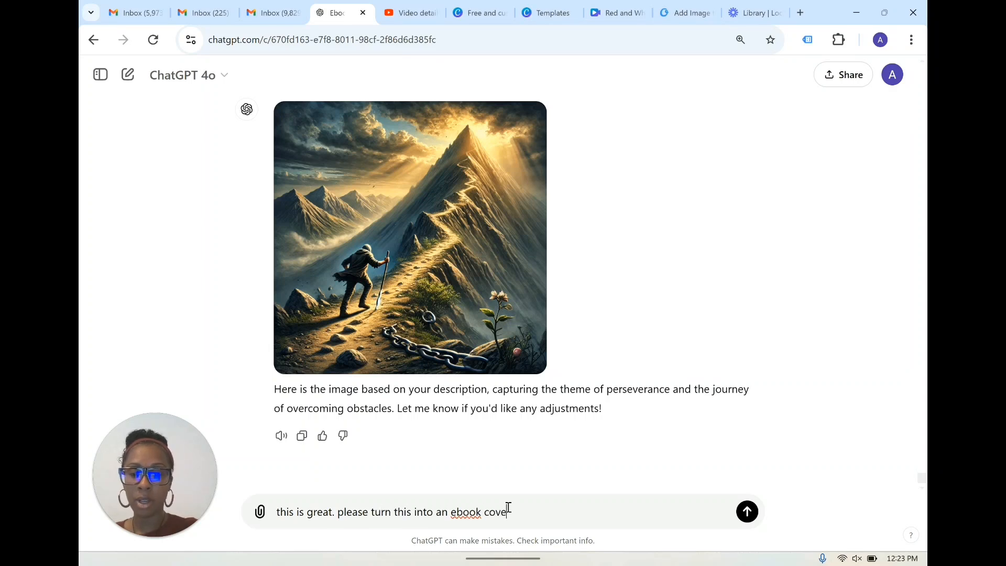
pyautogui.write('r with a title and su')
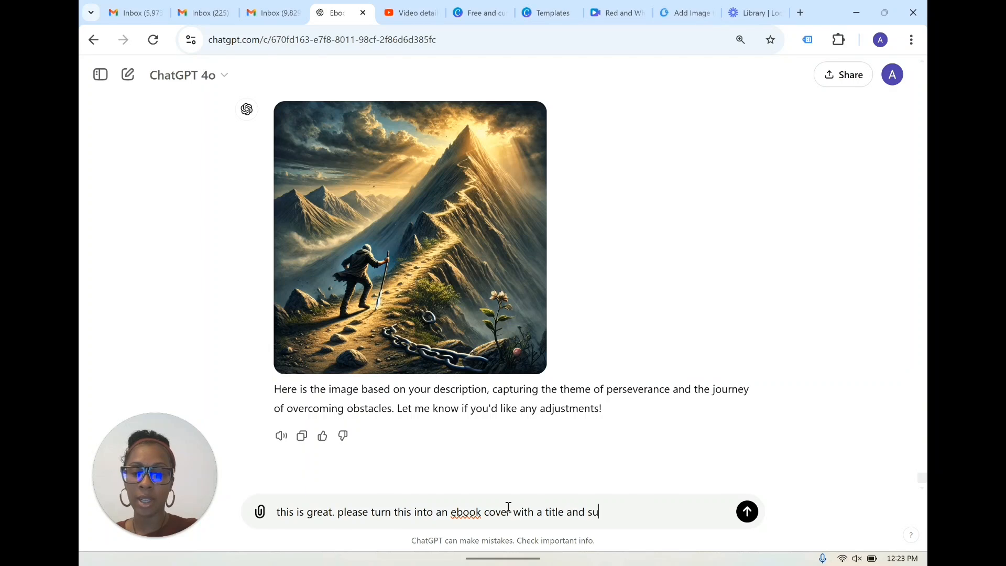
pyautogui.write('btitle')
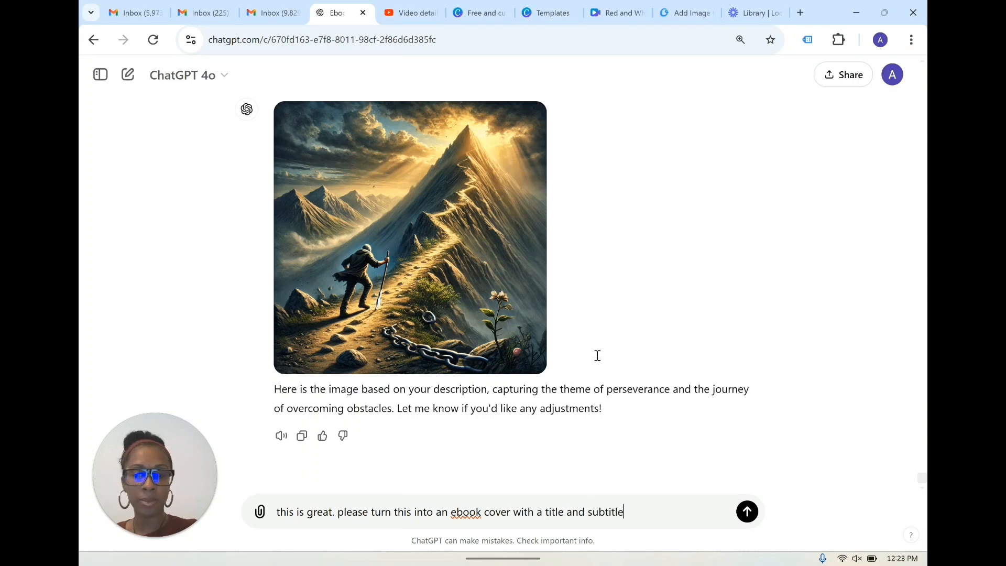
pyautogui.press('Return')
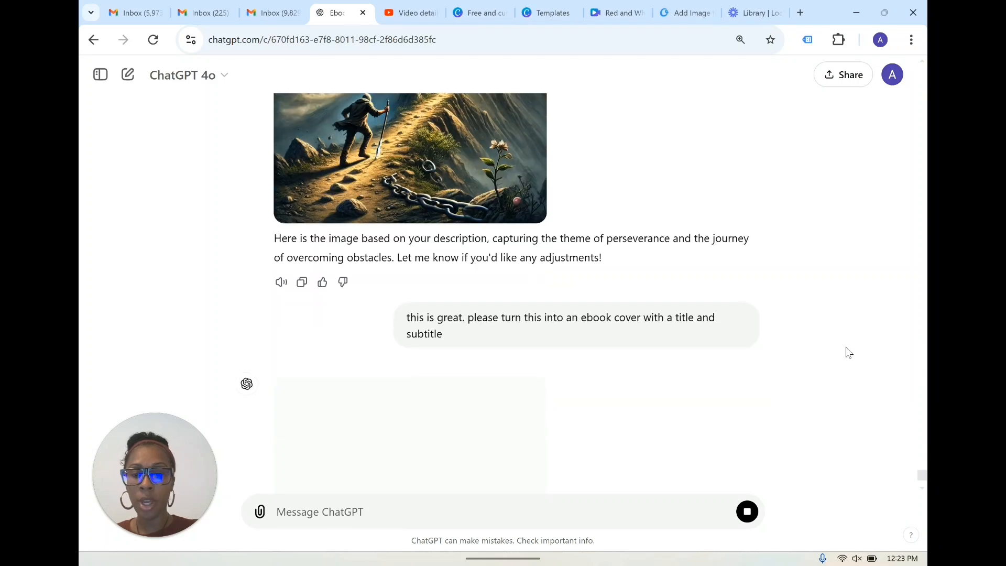
# Step: Examine the generated Keep Going cover and its wording, view it enlarged, and close the enlarged view
pyautogui.scroll(-1, 847, 347)
pyautogui.scroll(-2, 849, 352)
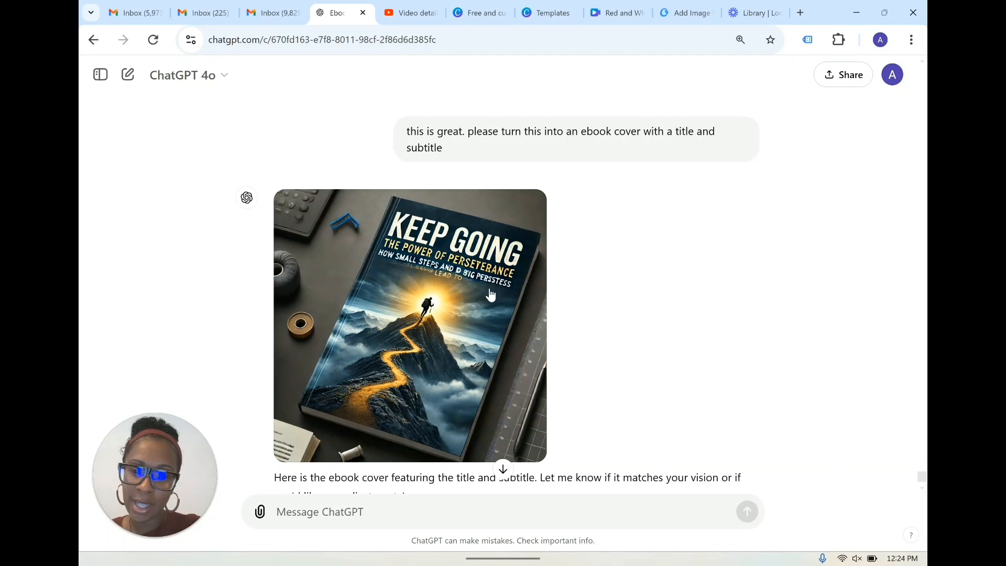
pyautogui.scroll(-1, 495, 299)
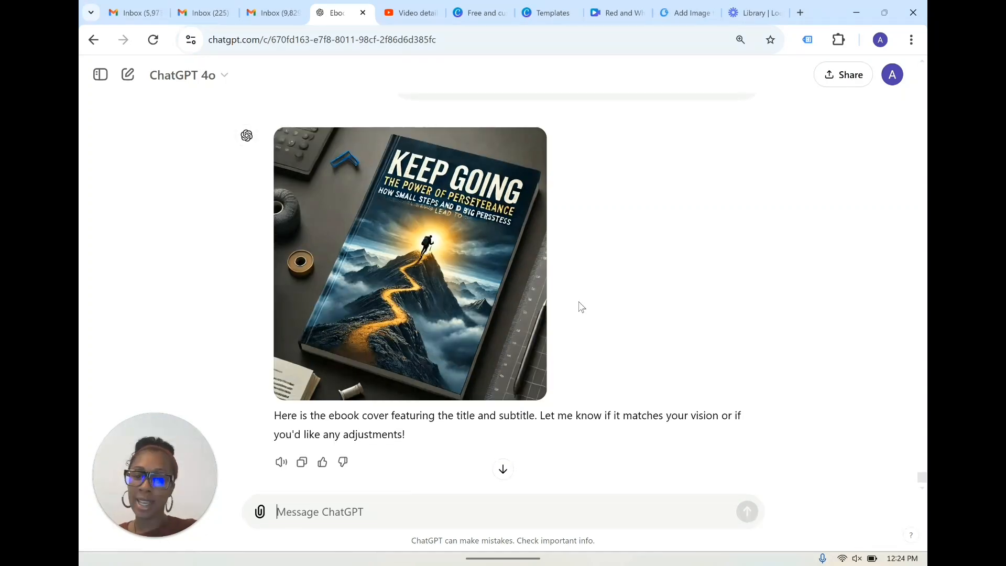
pyautogui.scroll(1, 581, 309)
pyautogui.scroll(-1, 591, 317)
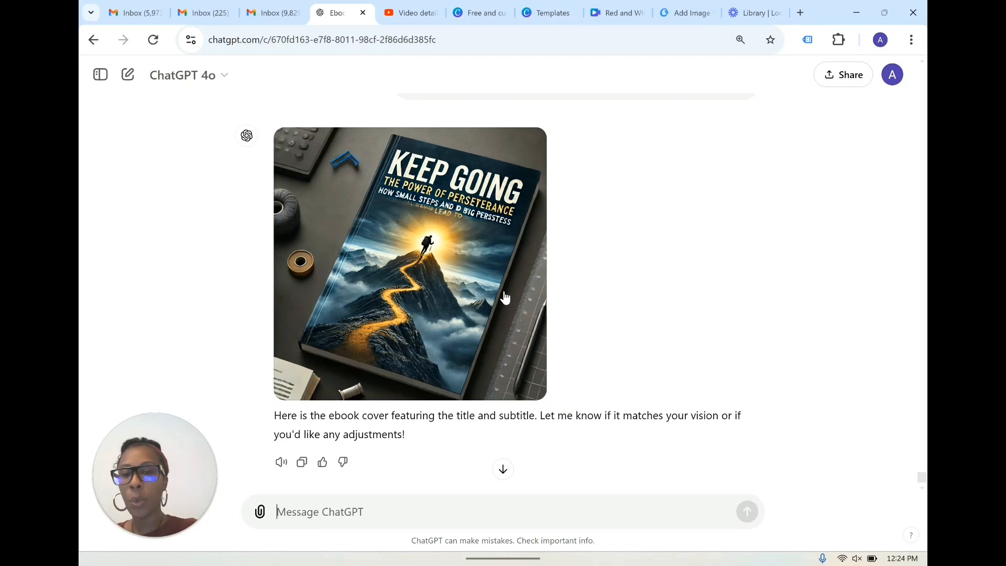
pyautogui.rightClick(368, 213)
pyautogui.click(408, 181)
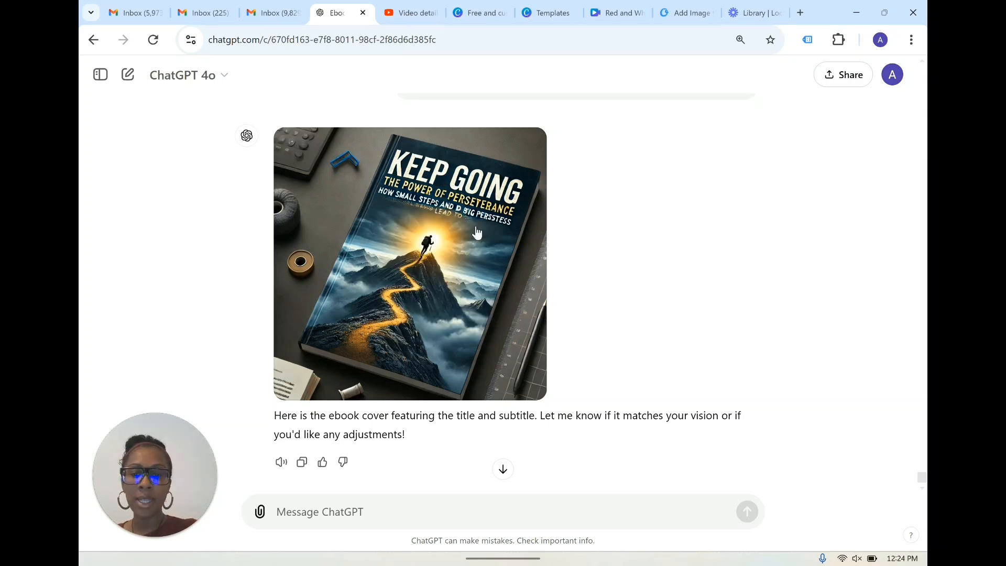
pyautogui.click(485, 307)
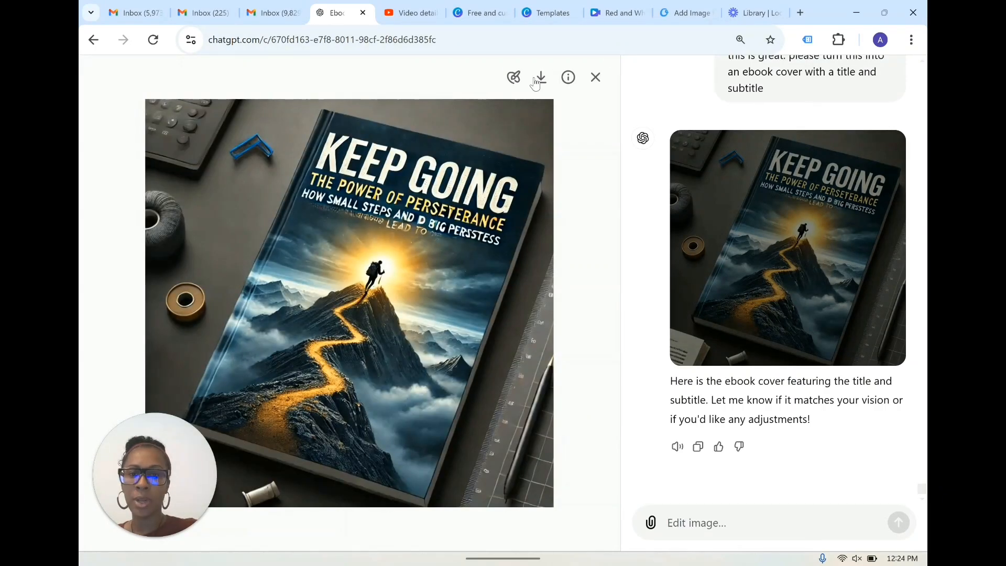
pyautogui.click(596, 77)
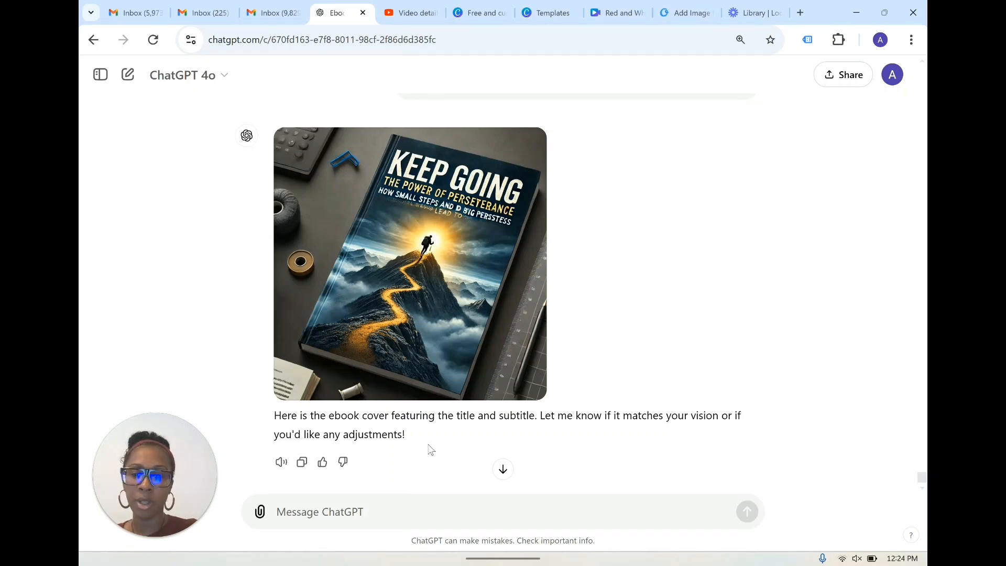
# Step: Send the follow-up prompt "please regenerate this and only use the title, no subtitle"
pyautogui.scroll(-1, 430, 472)
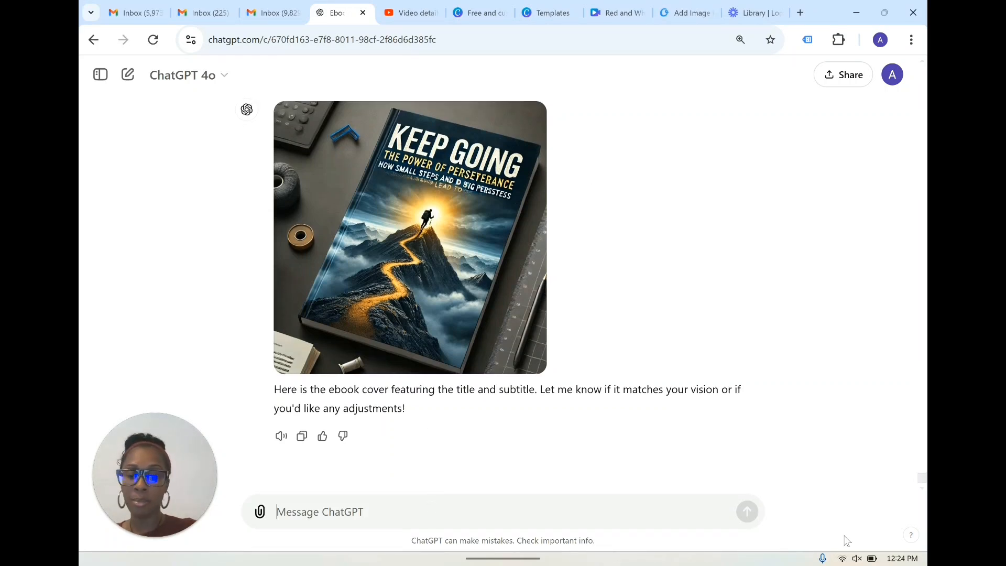
pyautogui.write('please regen')
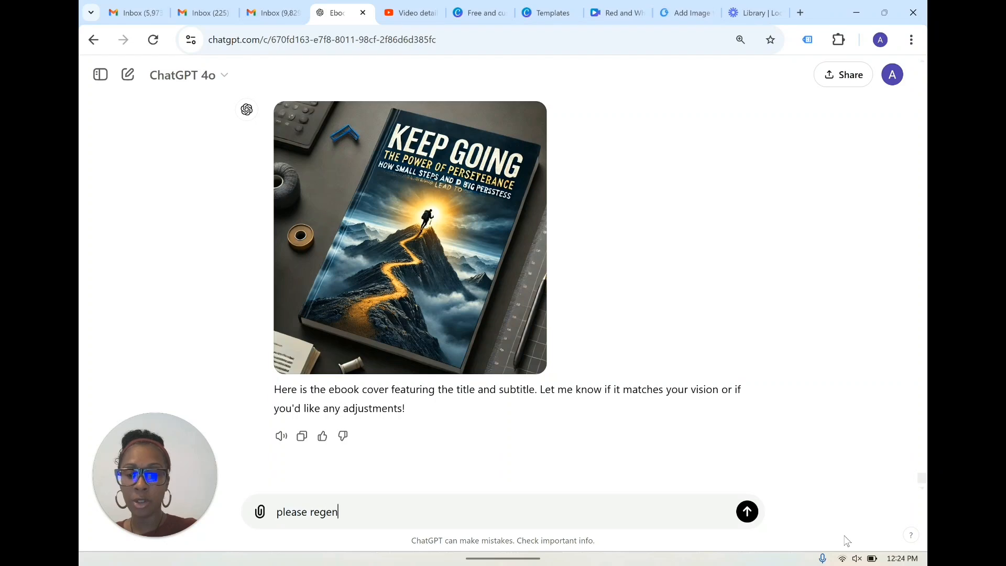
pyautogui.write('erate this')
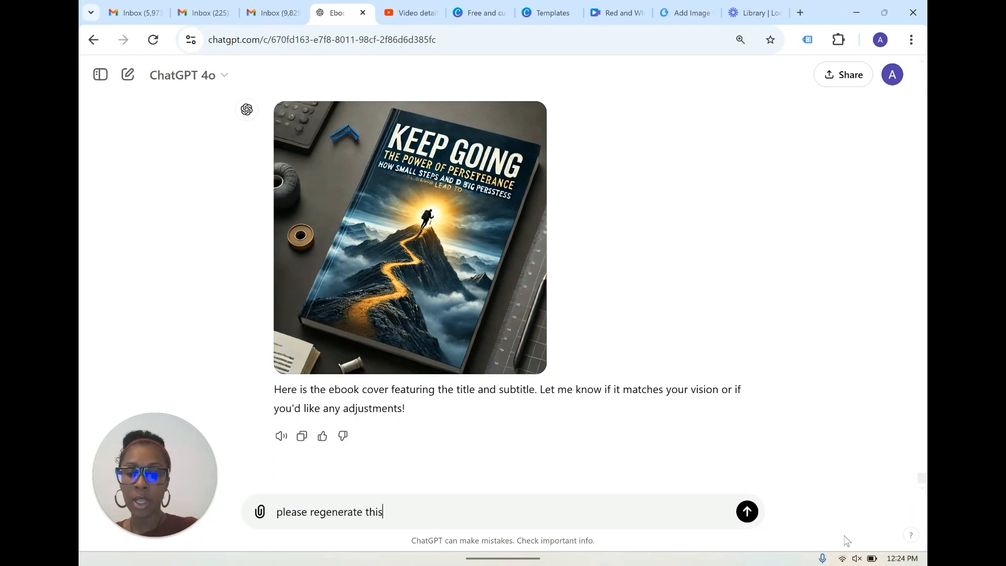
pyautogui.write(' a')
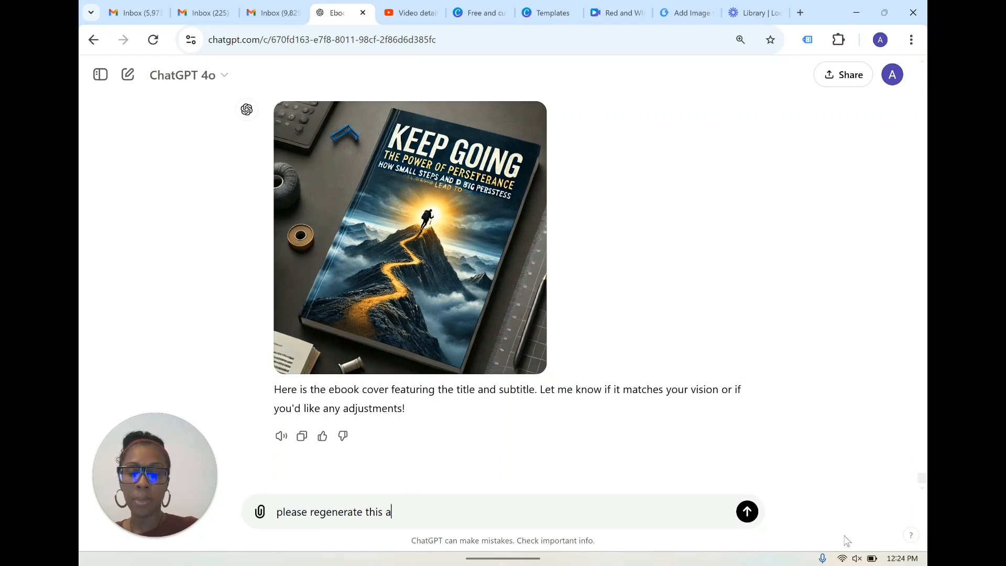
pyautogui.write('nd only use the t')
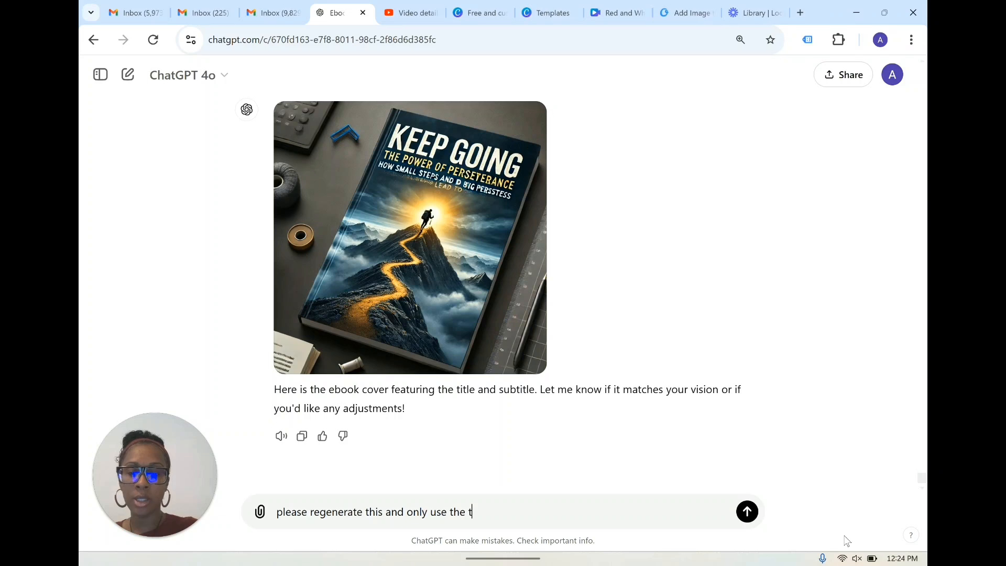
pyautogui.write('itle, no subtitle')
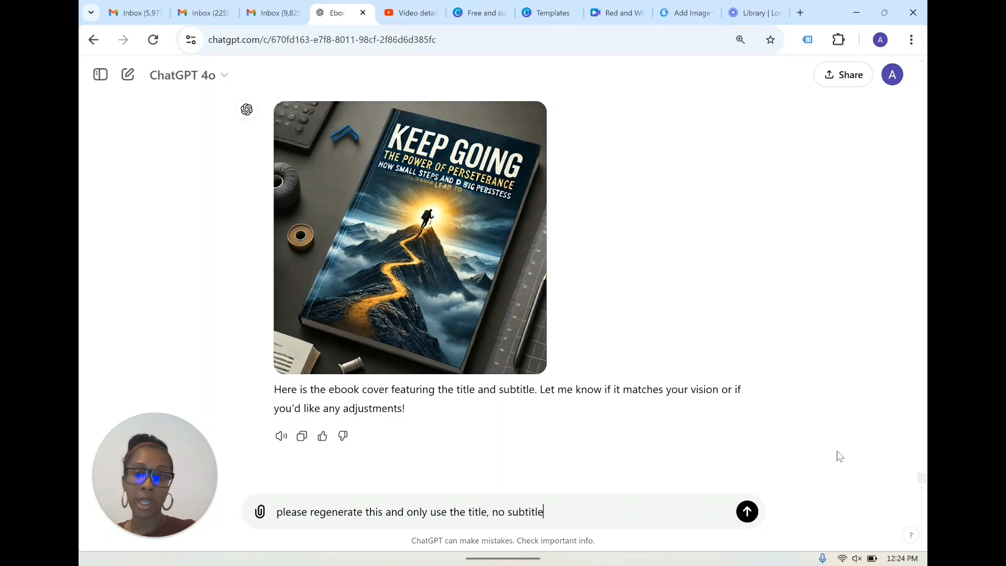
pyautogui.press('Return')
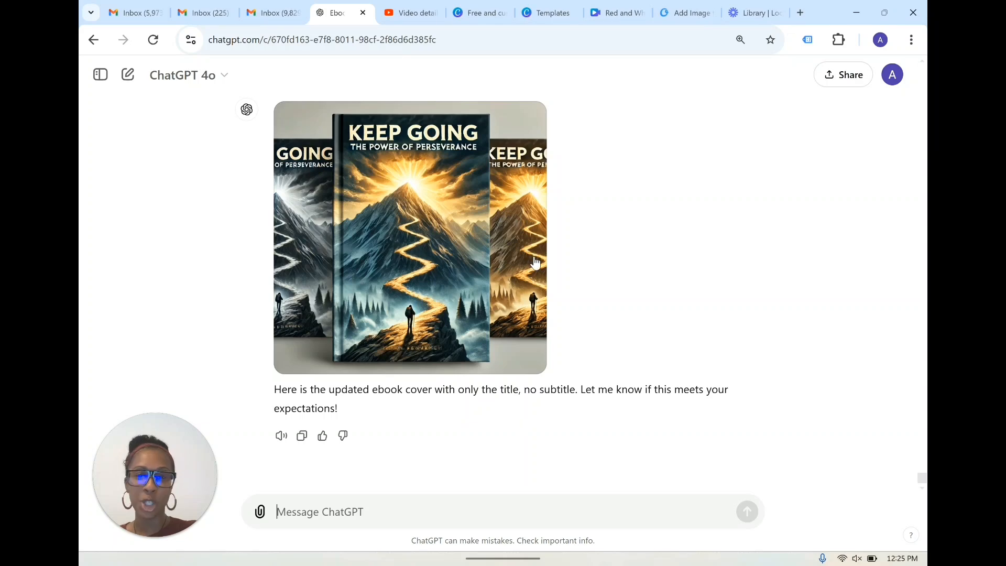
# Step: Compare the regenerated title-only Keep Going cover with the earlier title-and-subtitle version in the chat
pyautogui.scroll(6, 532, 262)
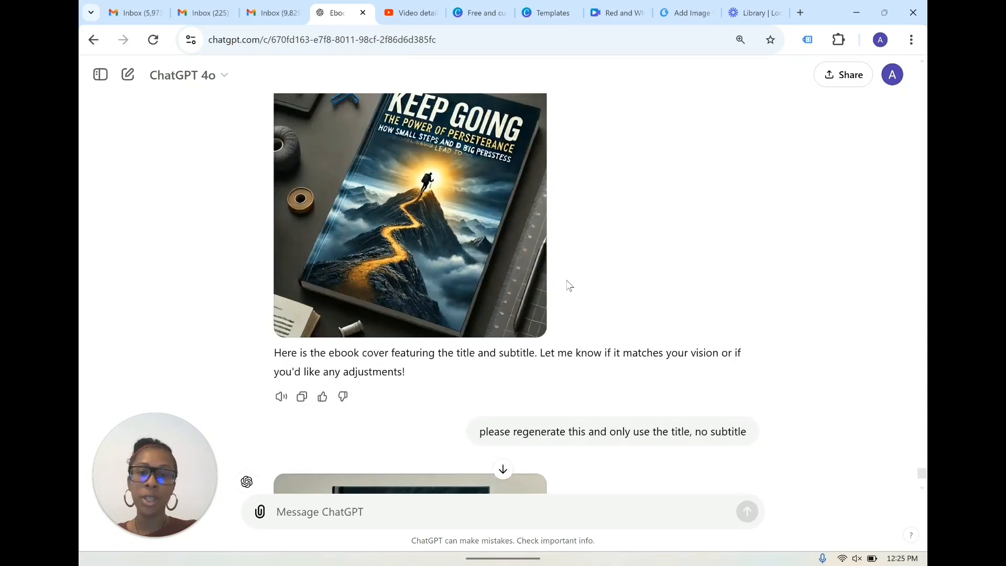
pyautogui.scroll(-5, 566, 286)
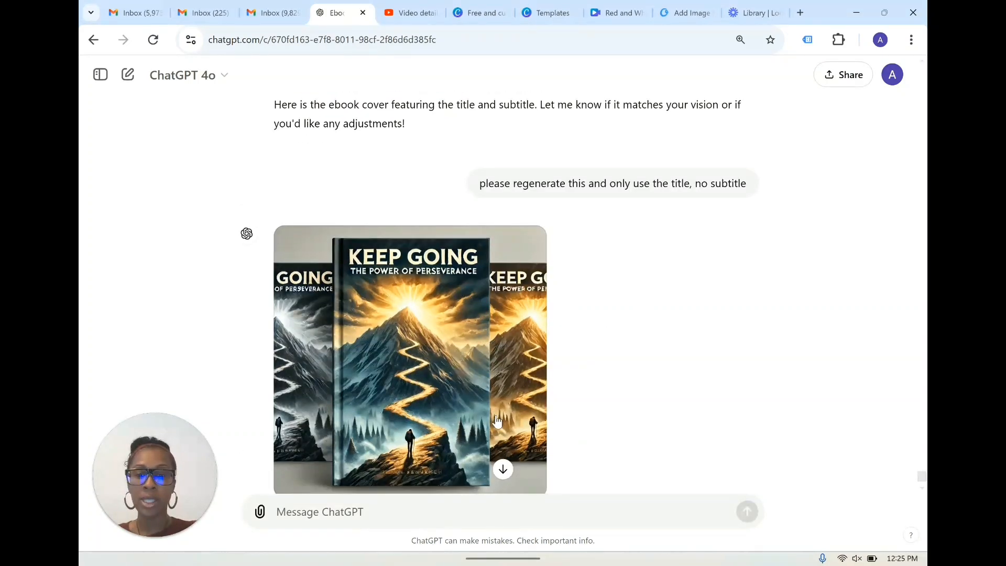
pyautogui.scroll(6, 498, 421)
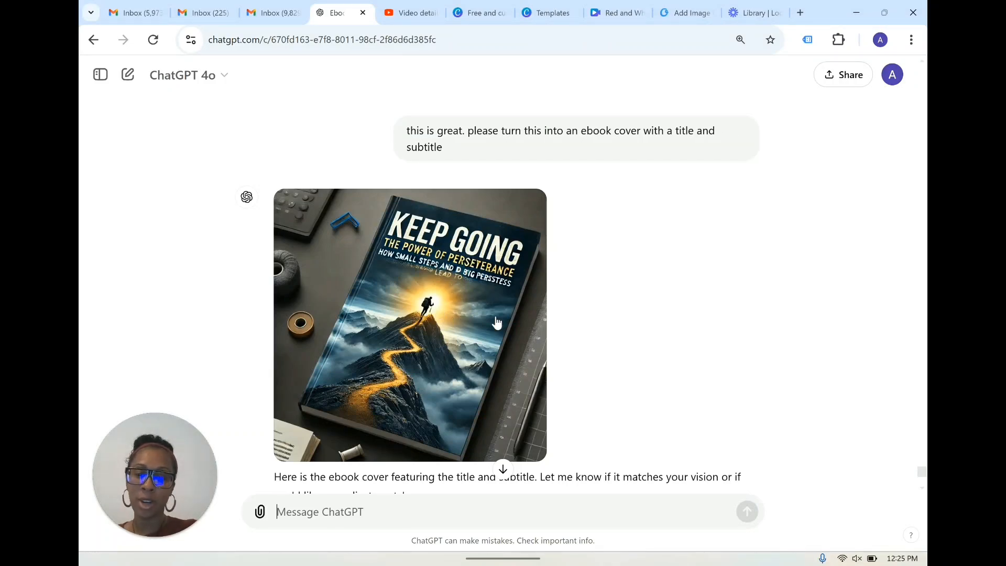
pyautogui.scroll(-8, 497, 322)
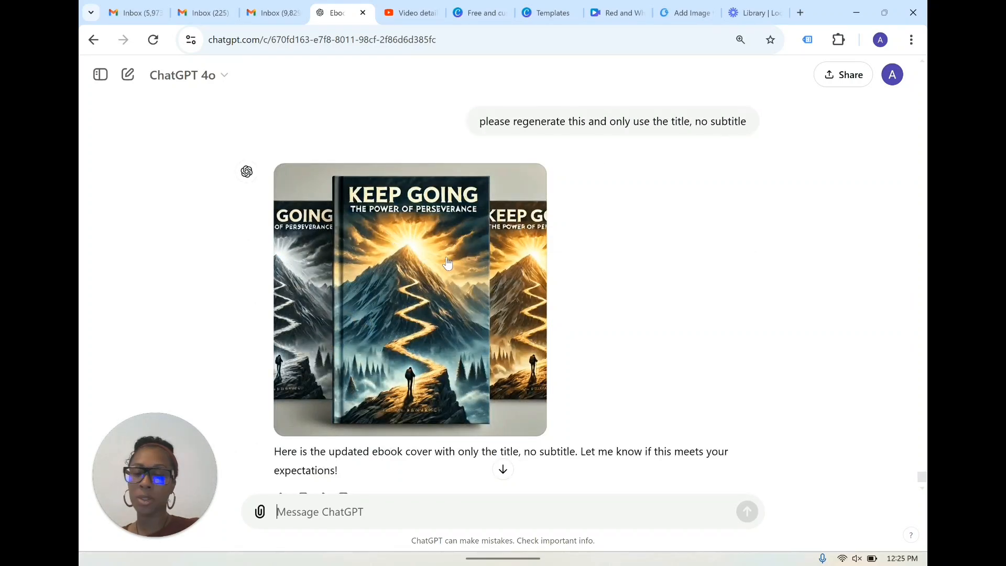
pyautogui.scroll(6, 453, 267)
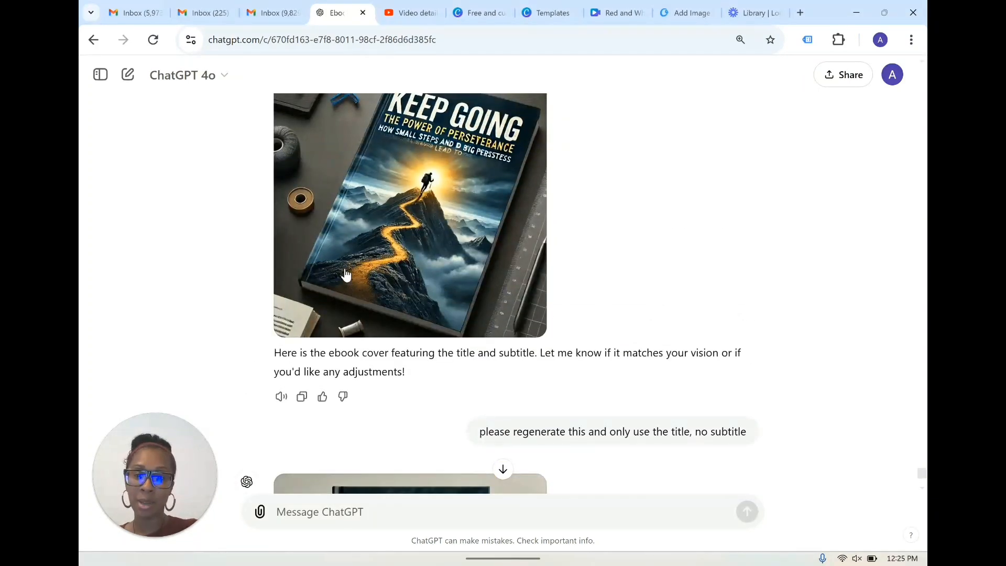
# Step: Review the title-only Keep Going cover and the original mountain climber image in the ChatGPT conversation
pyautogui.scroll(-5, 487, 286)
pyautogui.scroll(-1, 512, 298)
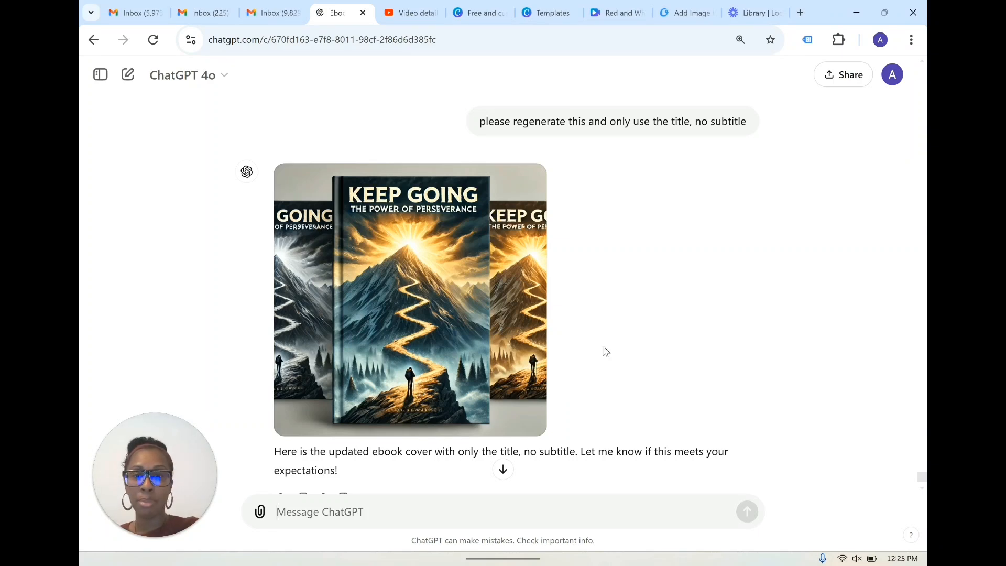
pyautogui.scroll(15, 606, 351)
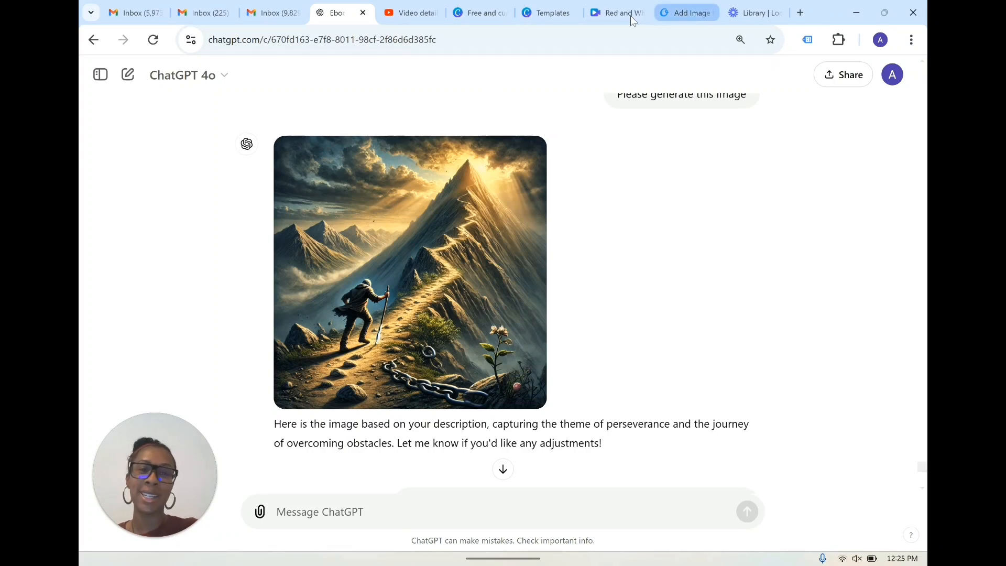
# Step: Switch to the Canva audiobook video design and duplicate its black-and-gold "The Law of Mind" page
pyautogui.click(546, 11)
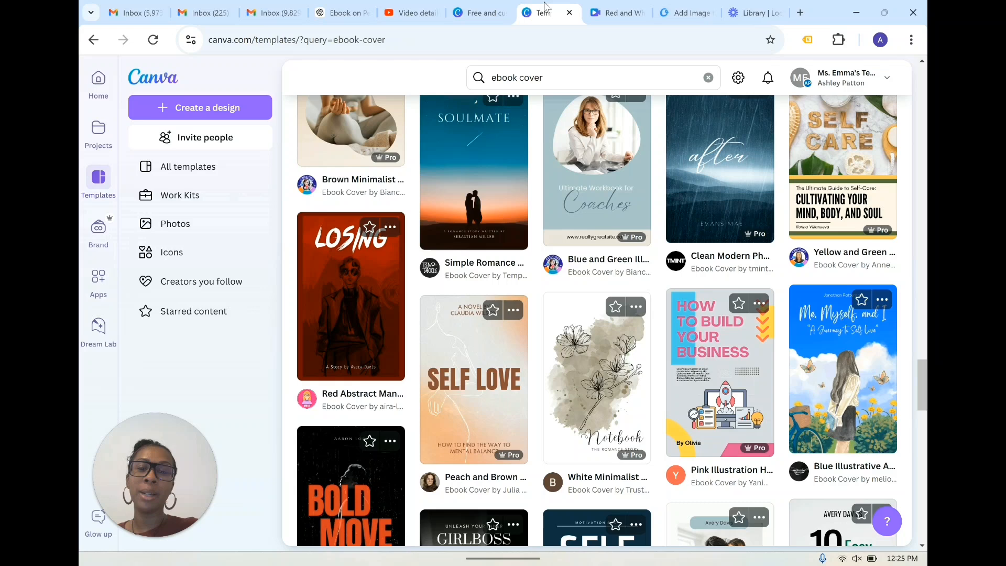
pyautogui.click(613, 11)
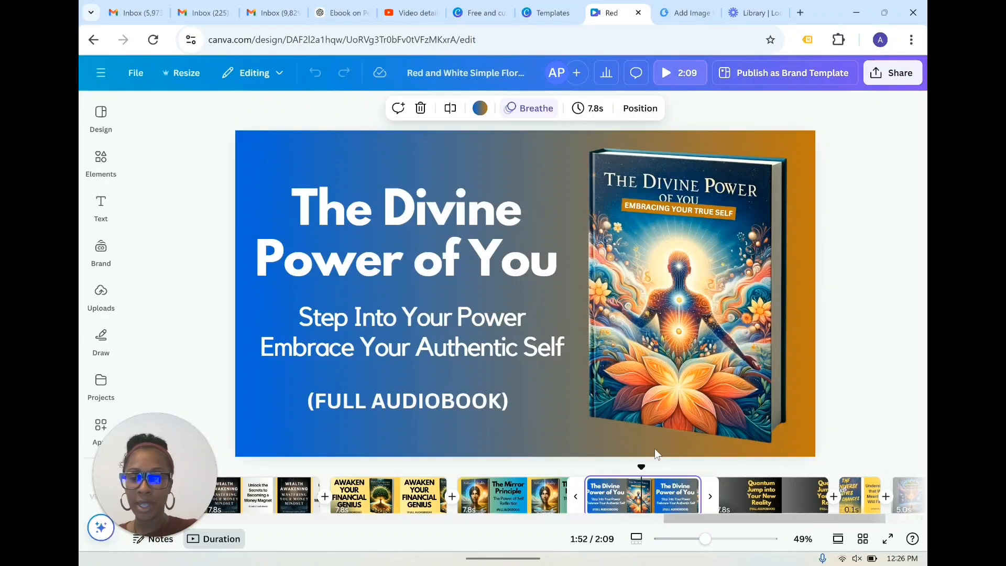
pyautogui.moveTo(665, 517); pyautogui.dragTo(539, 530)
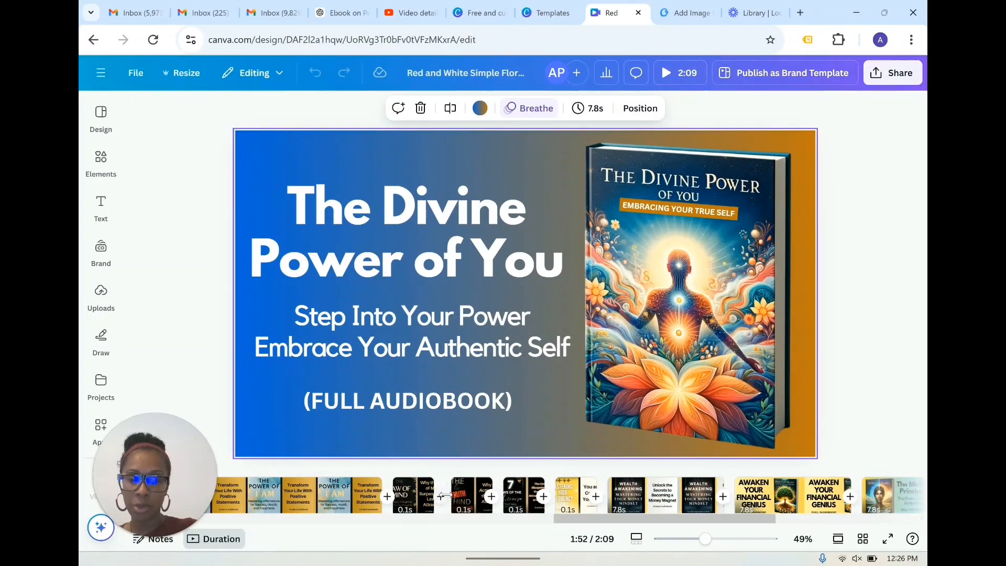
pyautogui.rightClick(420, 490)
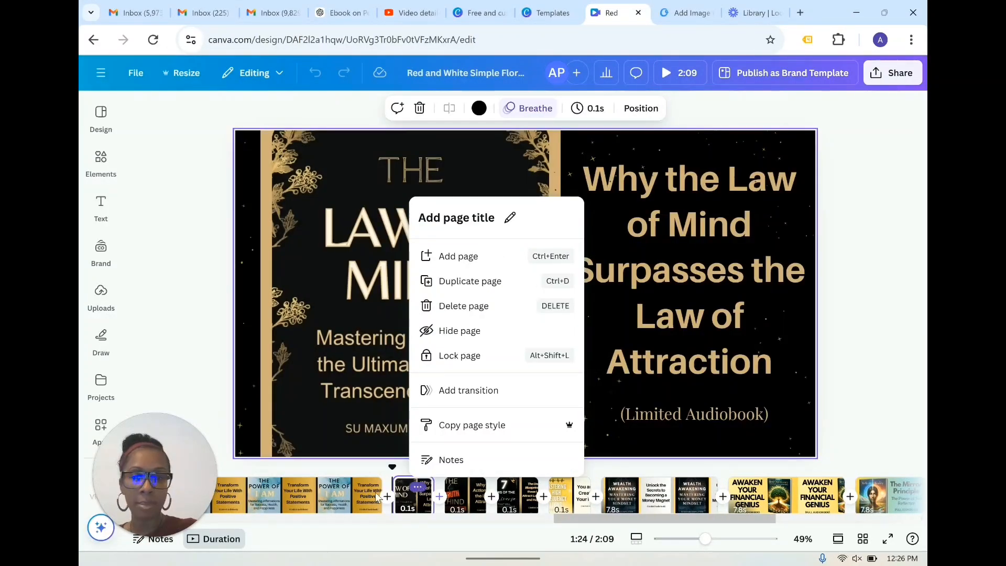
pyautogui.click(462, 290)
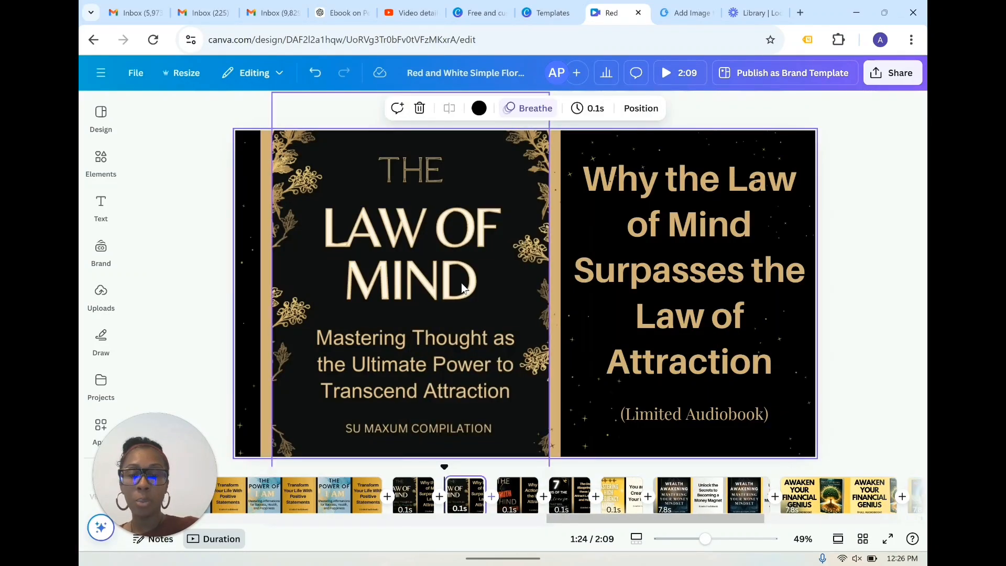
# Step: Inspect the duplicated page's individual elements: the book cover image, the headline text and the star decorations
pyautogui.click(451, 219)
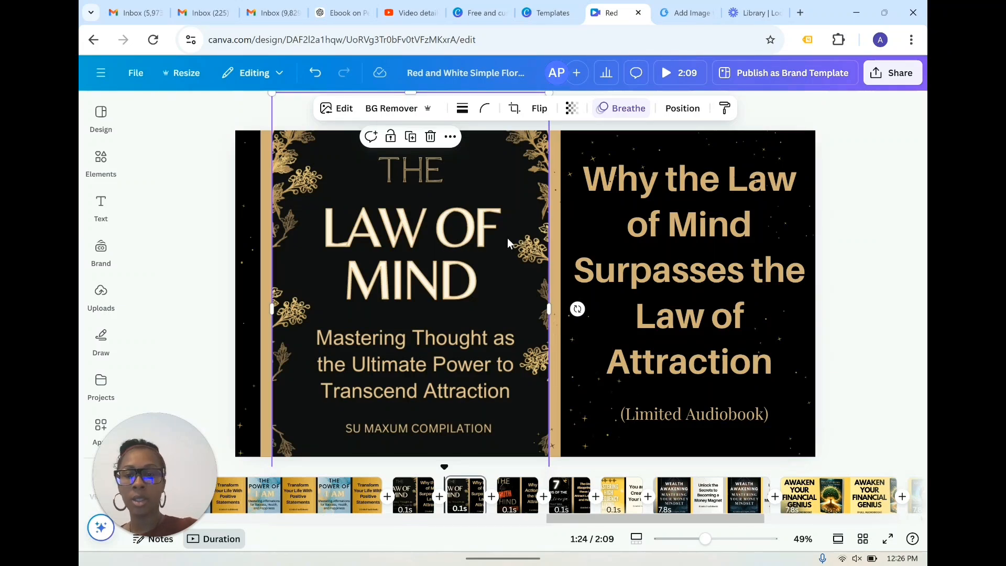
pyautogui.click(624, 191)
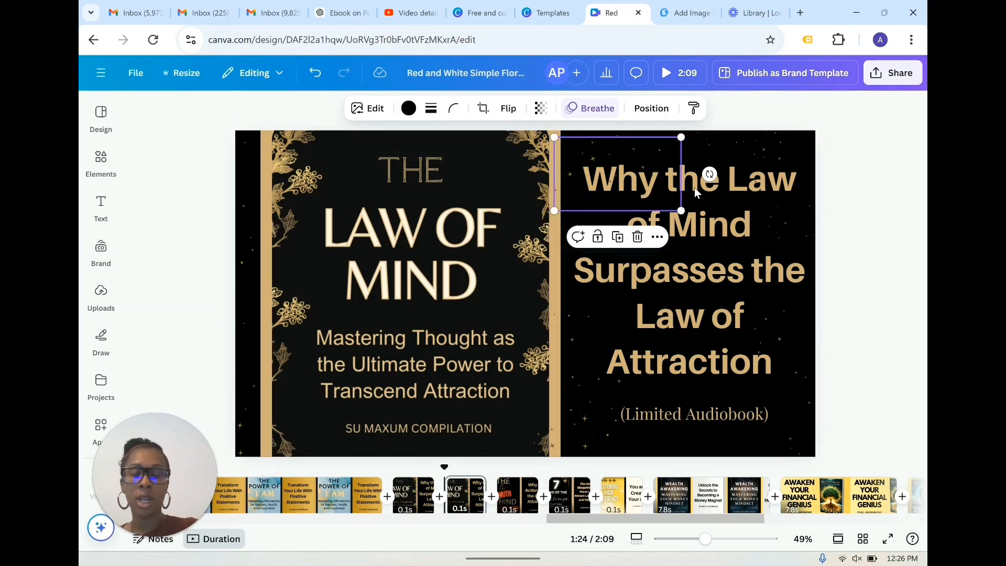
pyautogui.click(719, 187)
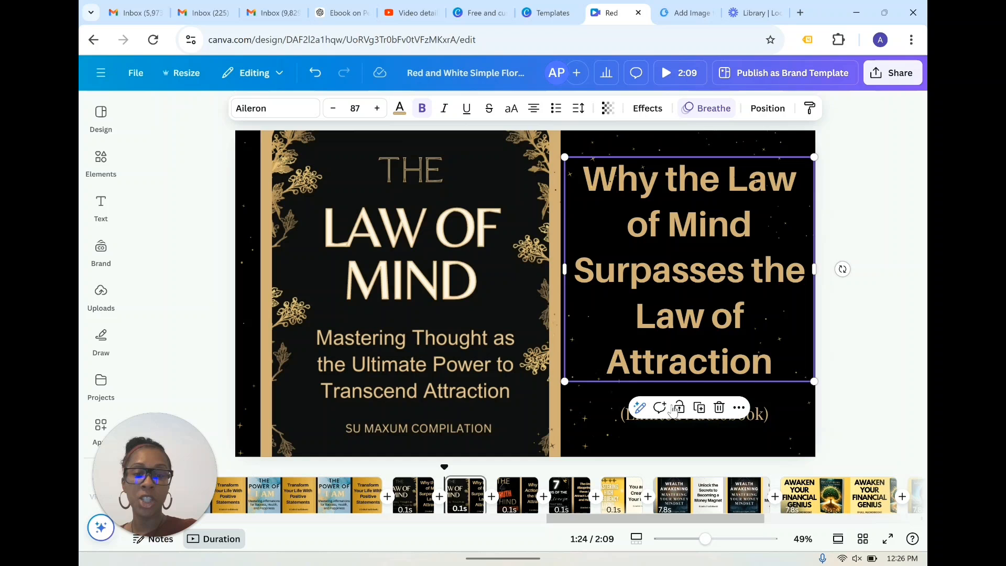
pyautogui.click(735, 444)
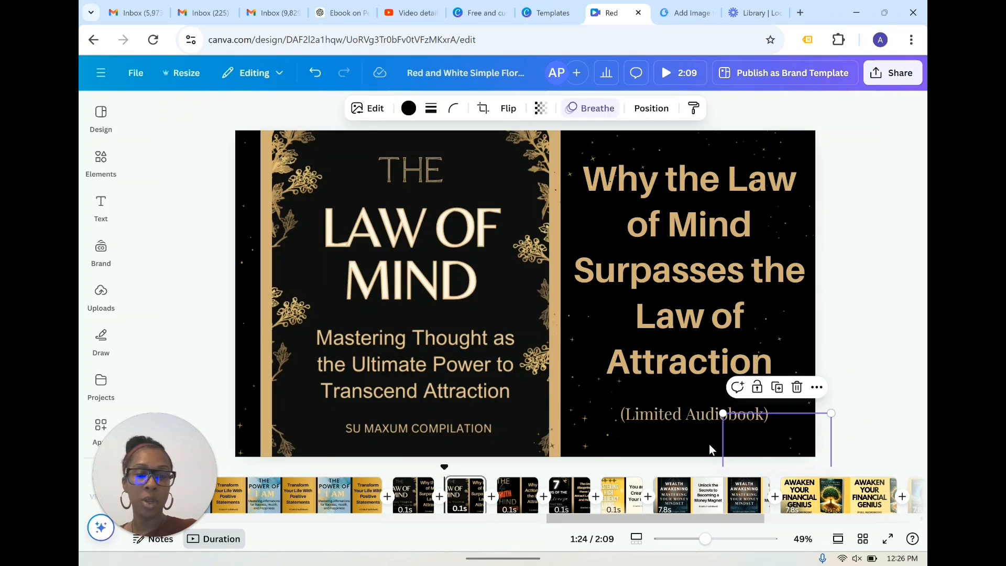
pyautogui.click(602, 427)
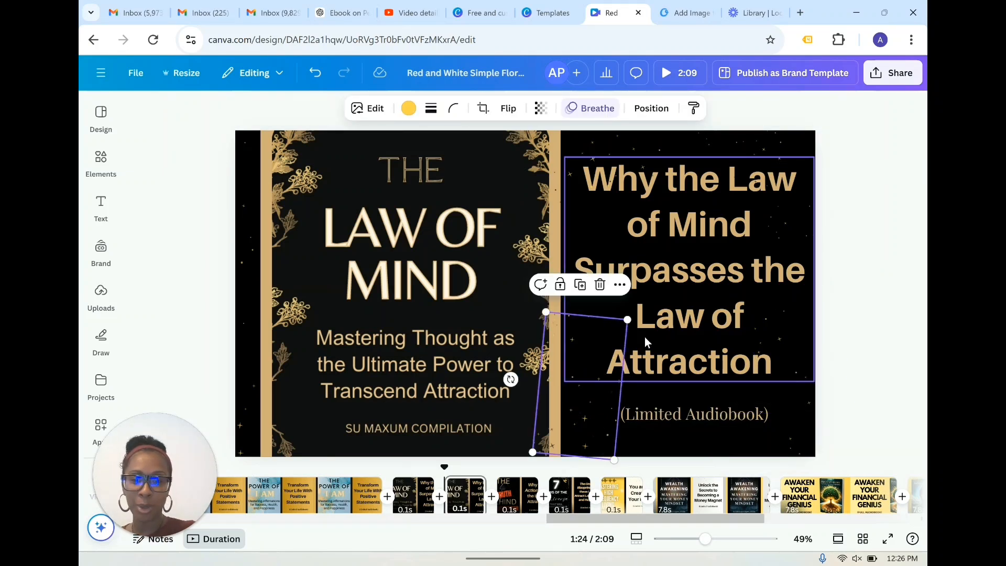
pyautogui.click(666, 446)
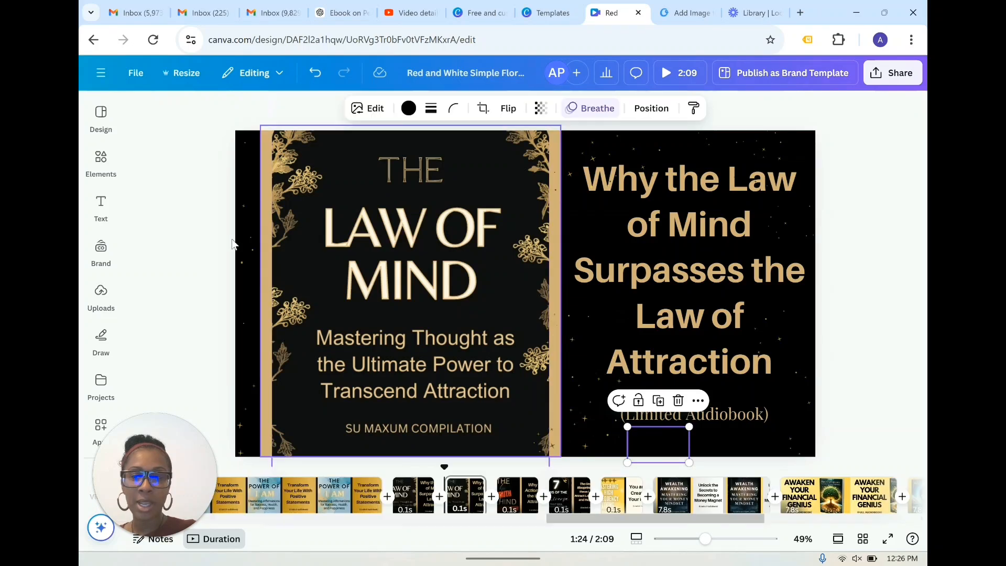
# Step: Set the duplicated Law of Mind page's background to the black-to-blue linear gradient
pyautogui.click(243, 185)
pyautogui.click(250, 136)
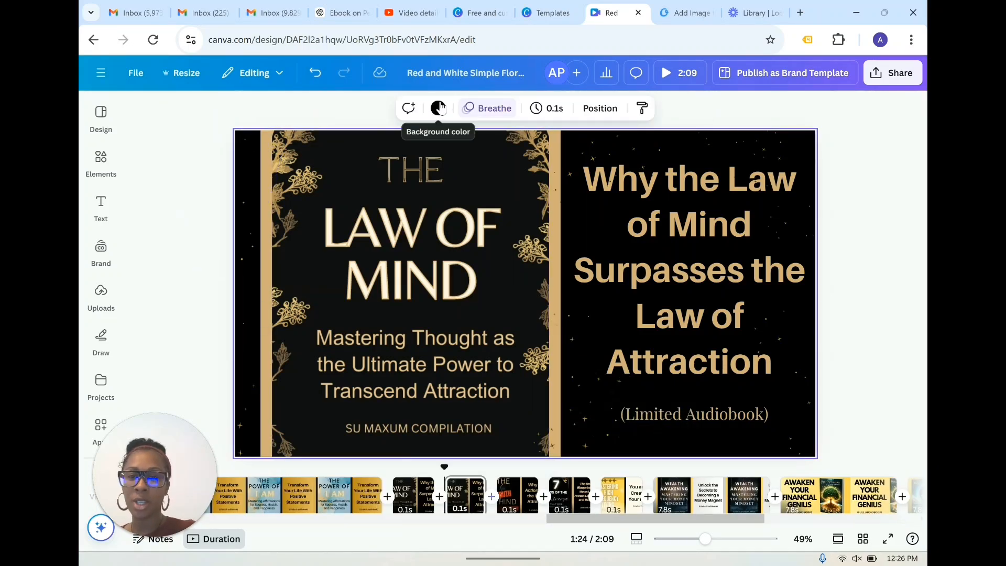
pyautogui.click(439, 108)
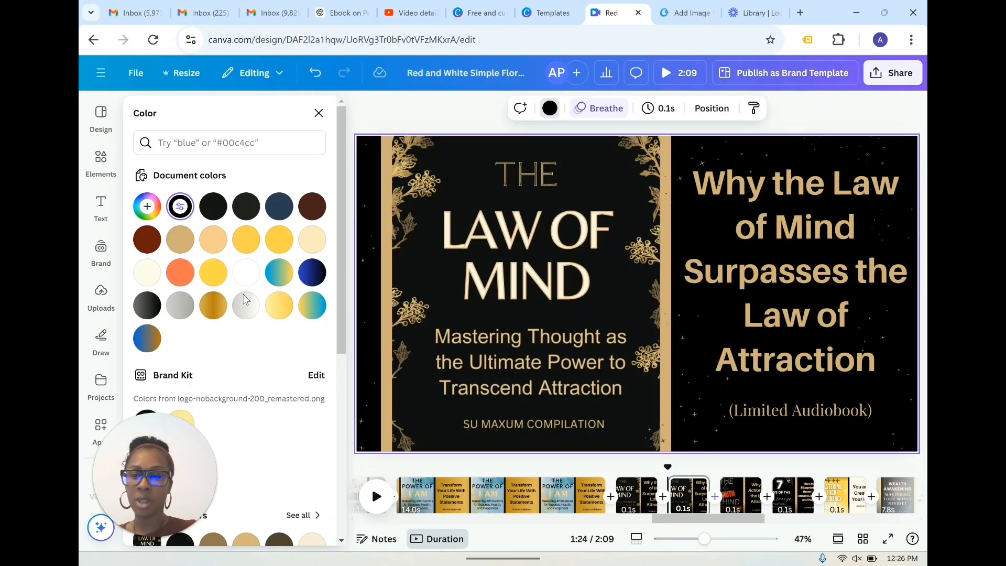
pyautogui.scroll(-5, 275, 307)
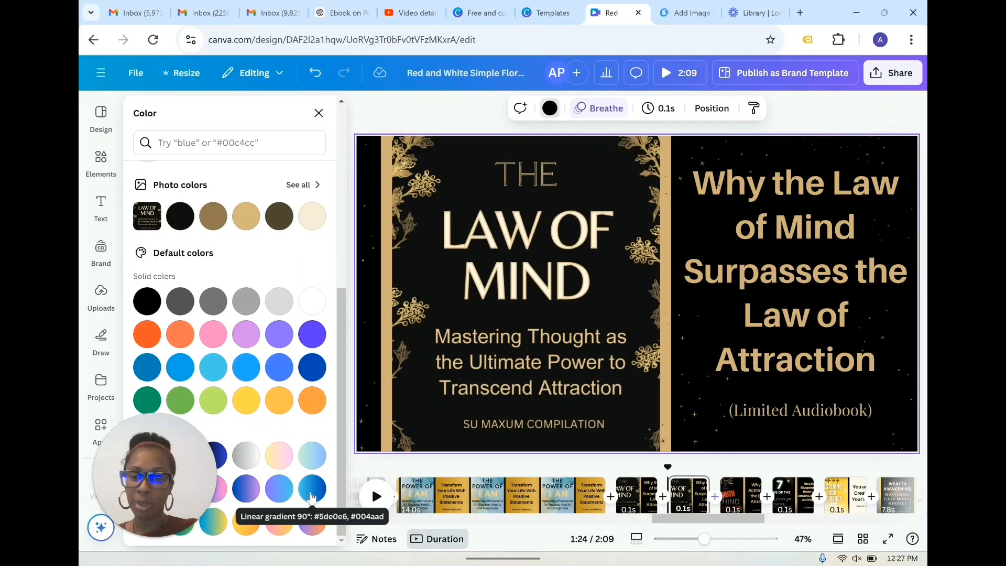
pyautogui.click(246, 490)
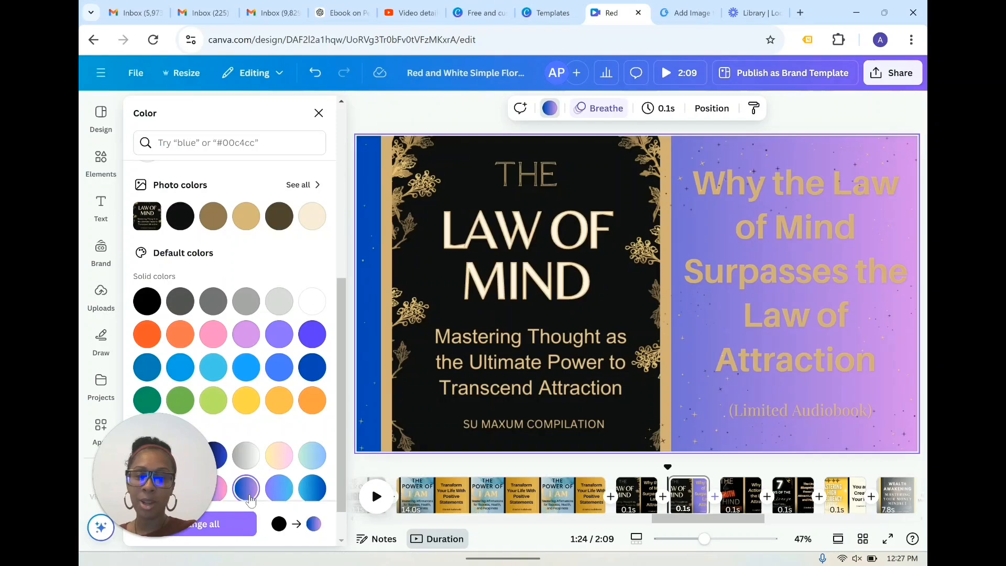
pyautogui.click(220, 459)
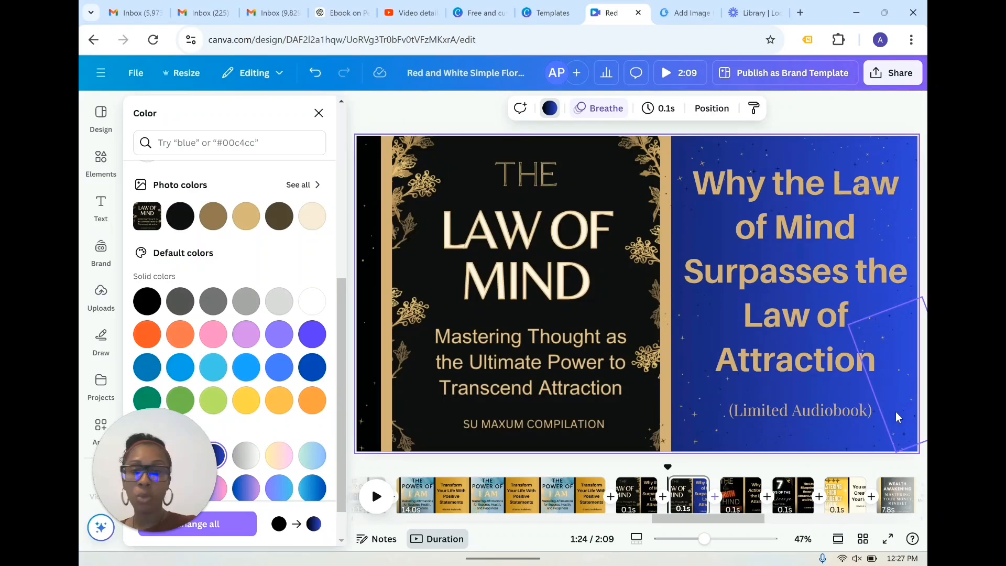
# Step: Compare the original and duplicated Law of Mind pages, then move the duplicate's book cover image slightly downward
pyautogui.scroll(1, 896, 412)
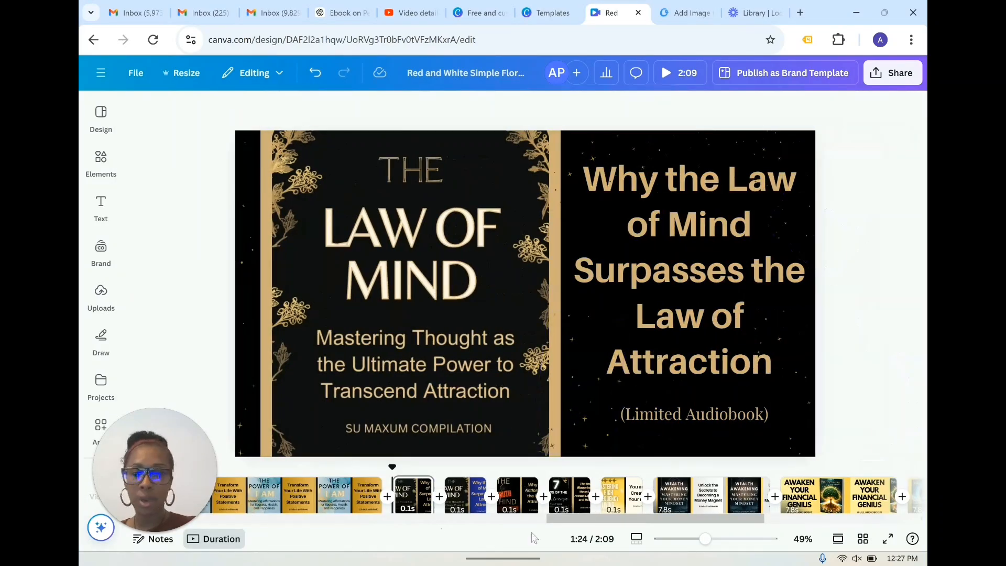
pyautogui.click(469, 502)
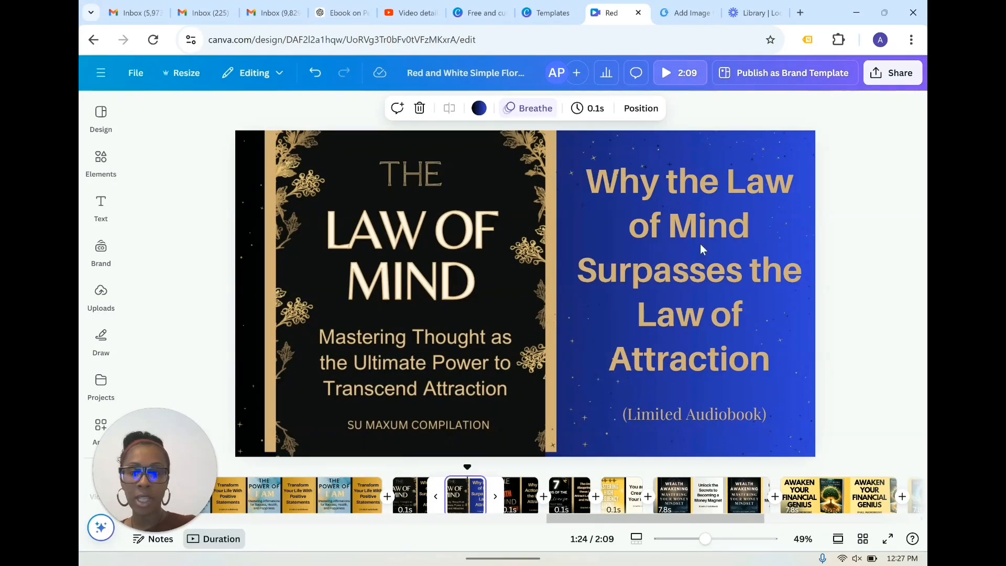
pyautogui.click(660, 184)
pyautogui.click(454, 239)
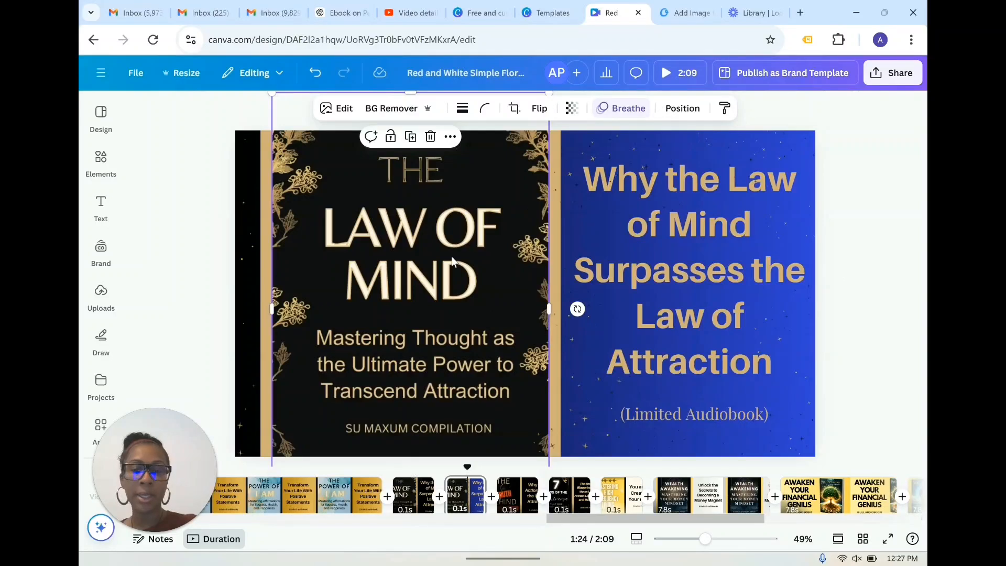
pyautogui.moveTo(433, 264); pyautogui.dragTo(425, 296)
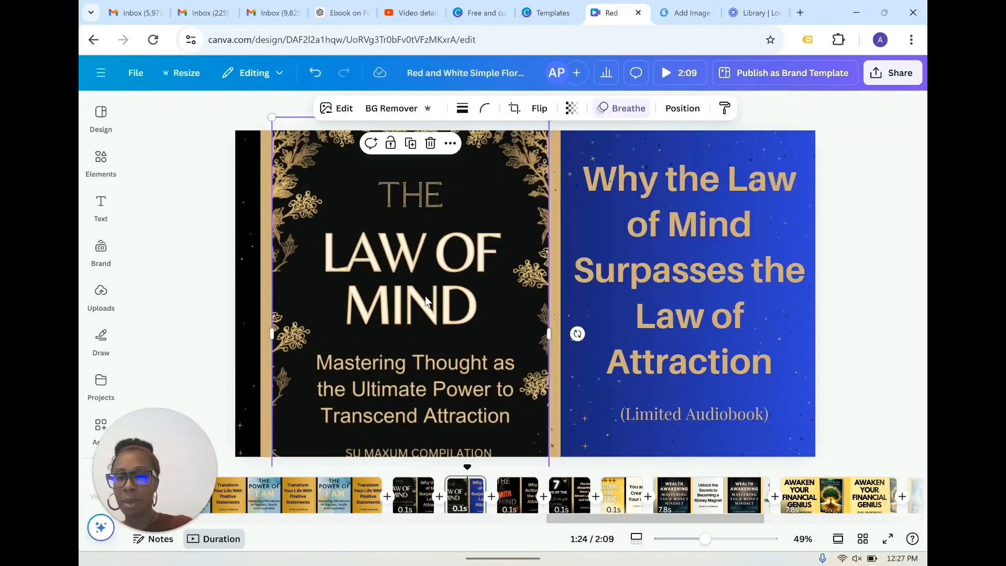
# Step: Browse Canva's ebook cover templates and open "White and Blue Modern the Power of Habit Ebook Cover" for customizing
pyautogui.click(548, 12)
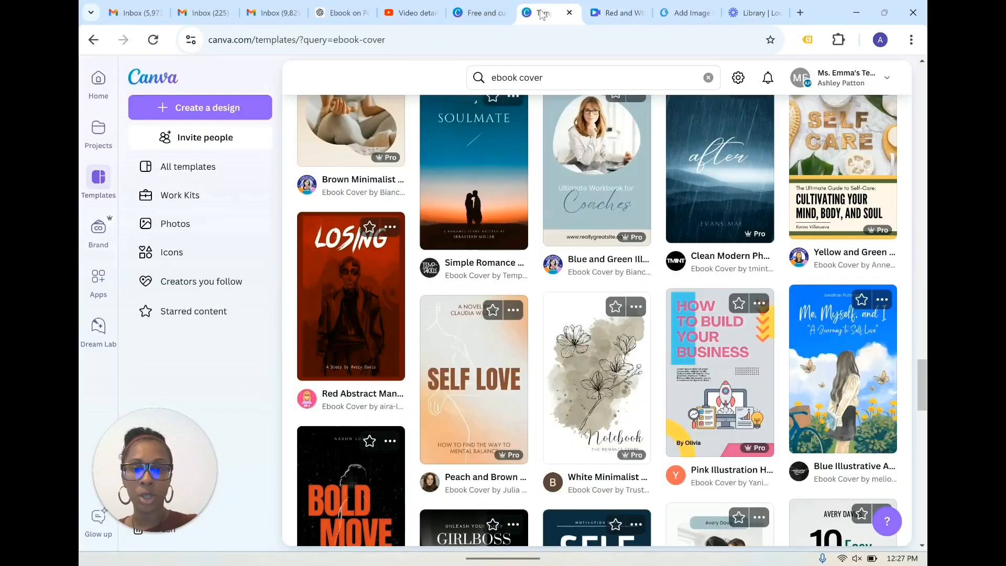
pyautogui.click(687, 13)
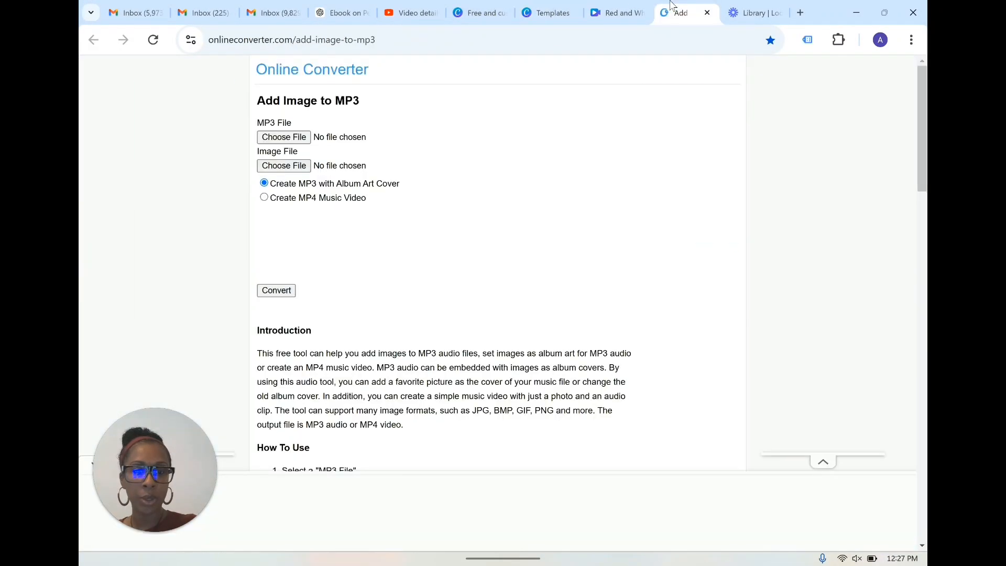
pyautogui.click(633, 7)
pyautogui.click(548, 13)
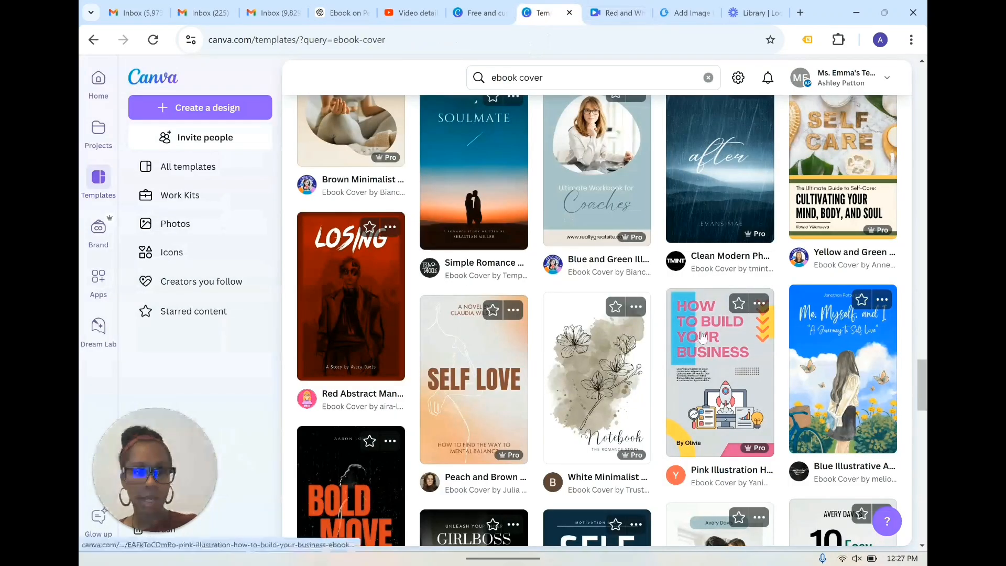
pyautogui.scroll(-3, 703, 335)
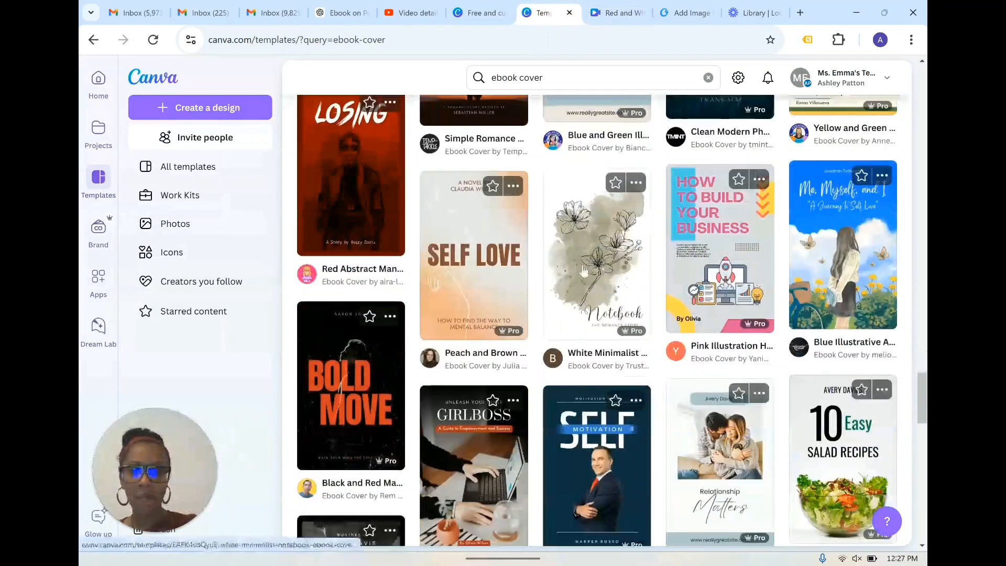
pyautogui.scroll(-4, 582, 270)
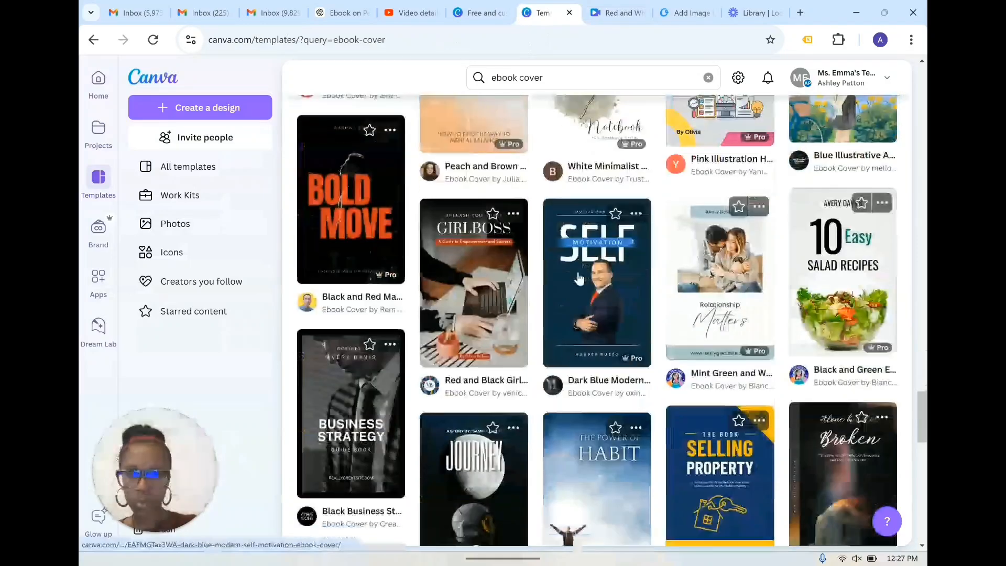
pyautogui.scroll(-4, 581, 282)
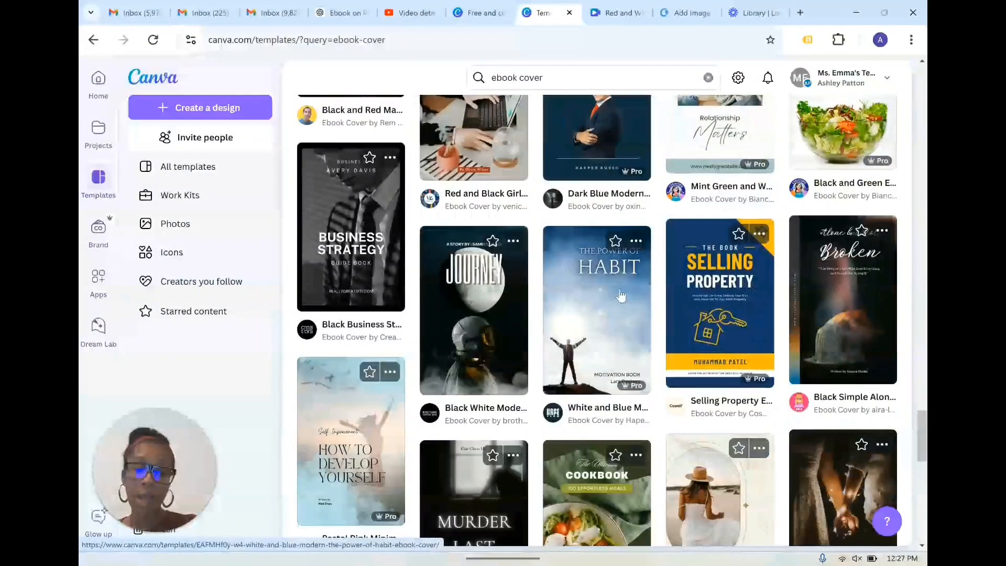
pyautogui.click(614, 338)
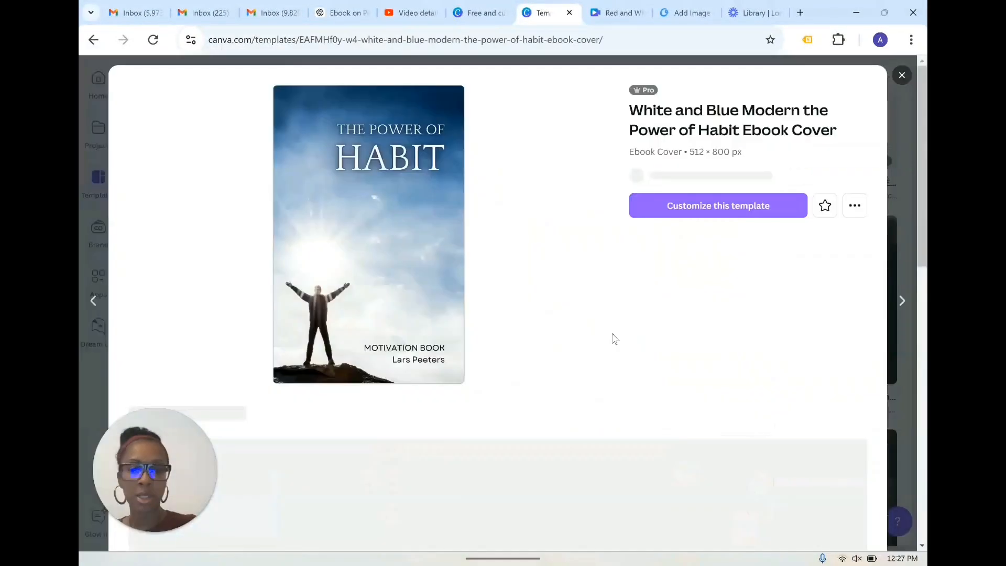
pyautogui.click(675, 221)
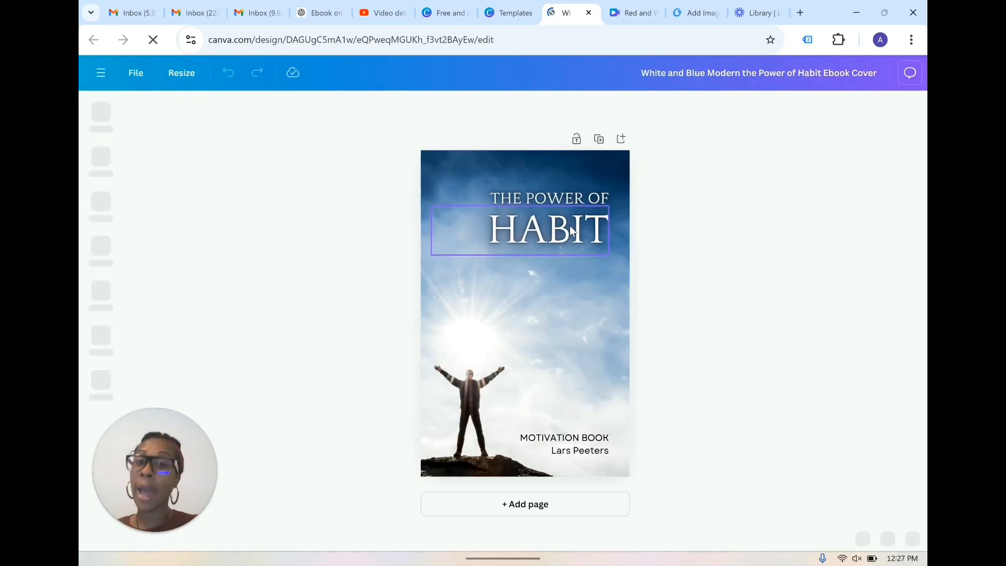
# Step: Replace the cover's "THE POWER OF" line with "KEEP OF" and select the "HABIT" title line
pyautogui.click(577, 198)
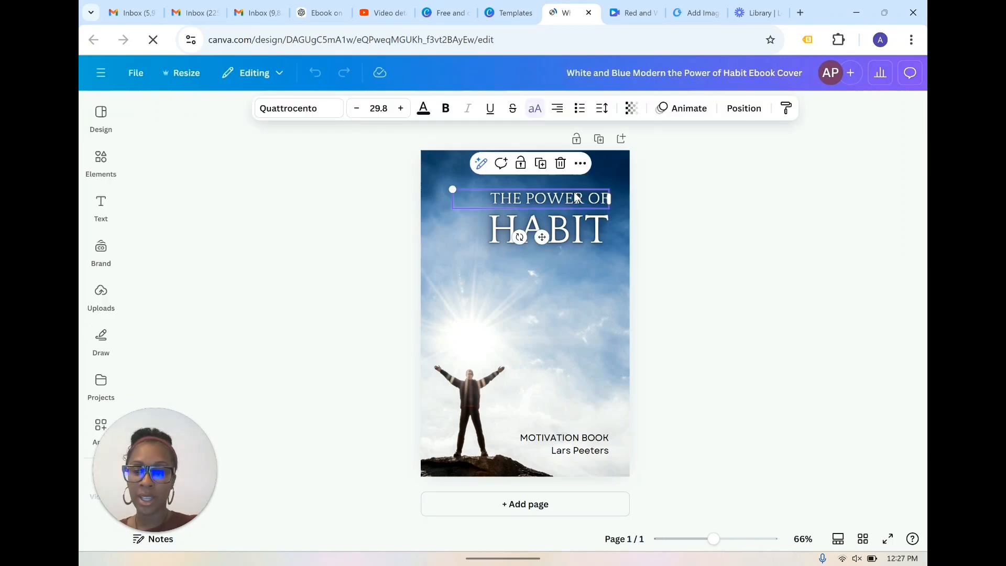
pyautogui.click(575, 198)
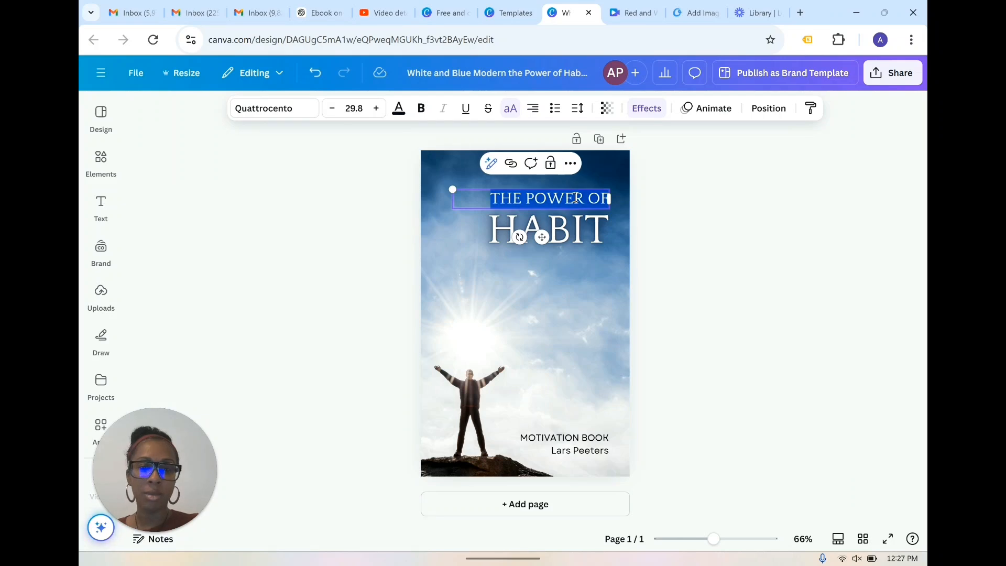
pyautogui.write('KEEP ON GO')
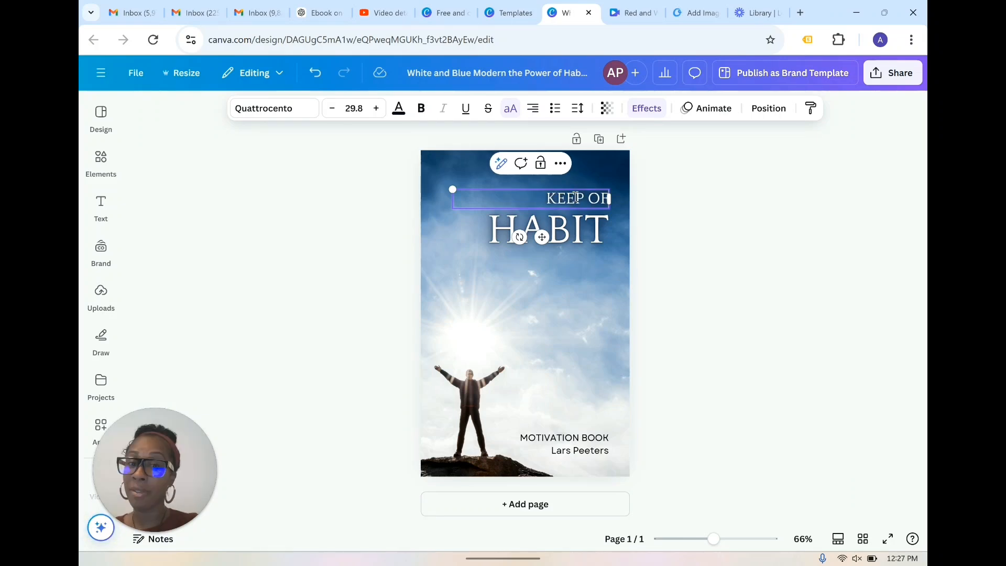
pyautogui.write('INING')
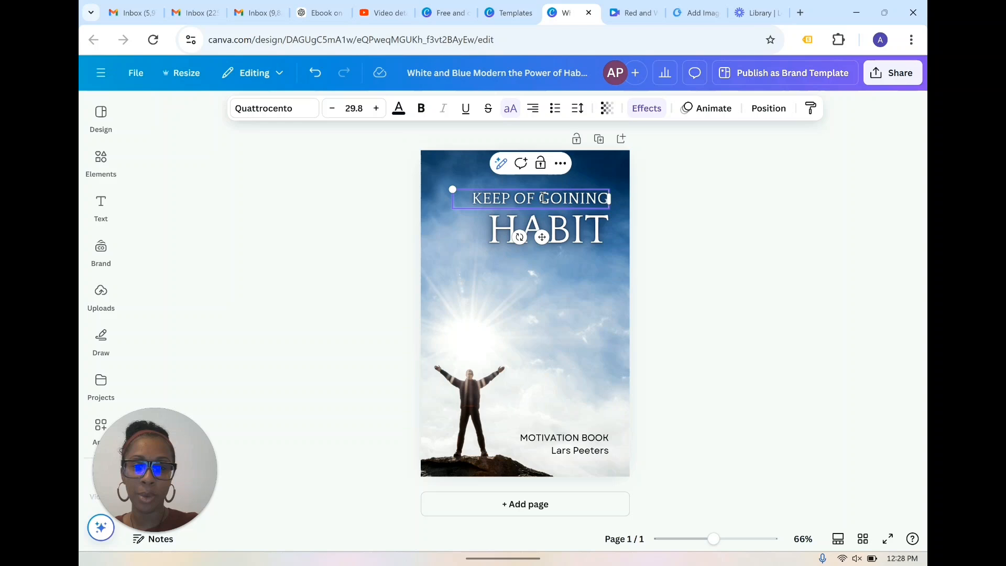
pyautogui.moveTo(543, 198); pyautogui.dragTo(608, 198)
pyautogui.press('BackSpace')
pyautogui.click(571, 233)
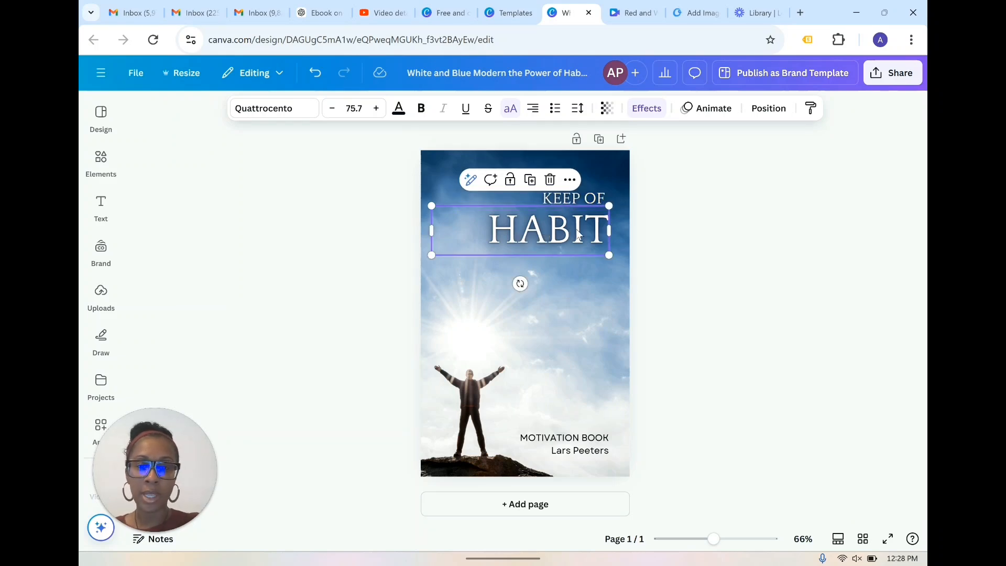
# Step: Replace the cover's "HABIT" title line with "GOING"
pyautogui.doubleClick(578, 229)
pyautogui.write('GOING')
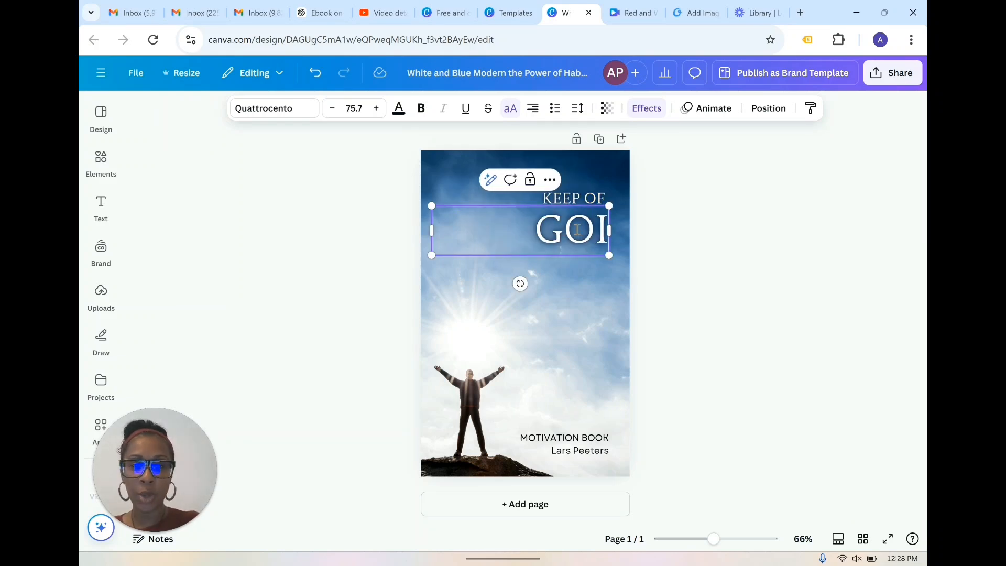
pyautogui.click(794, 214)
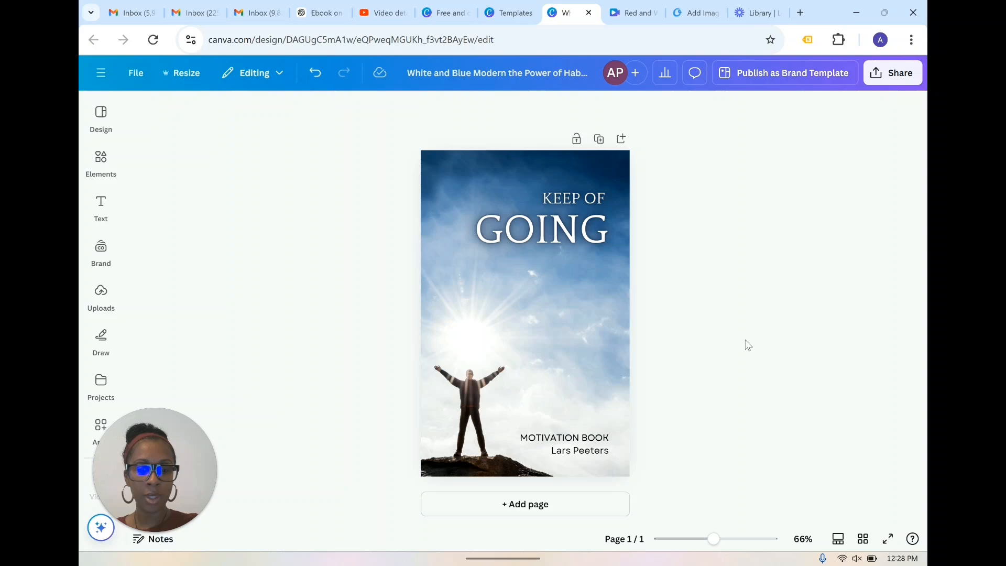
# Step: Replace "MOTIVATION BOOK" with "SU MAXUM COMPILATION" and delete the author name line beneath it
pyautogui.click(565, 437)
pyautogui.doubleClick(578, 437)
pyautogui.write('SU')
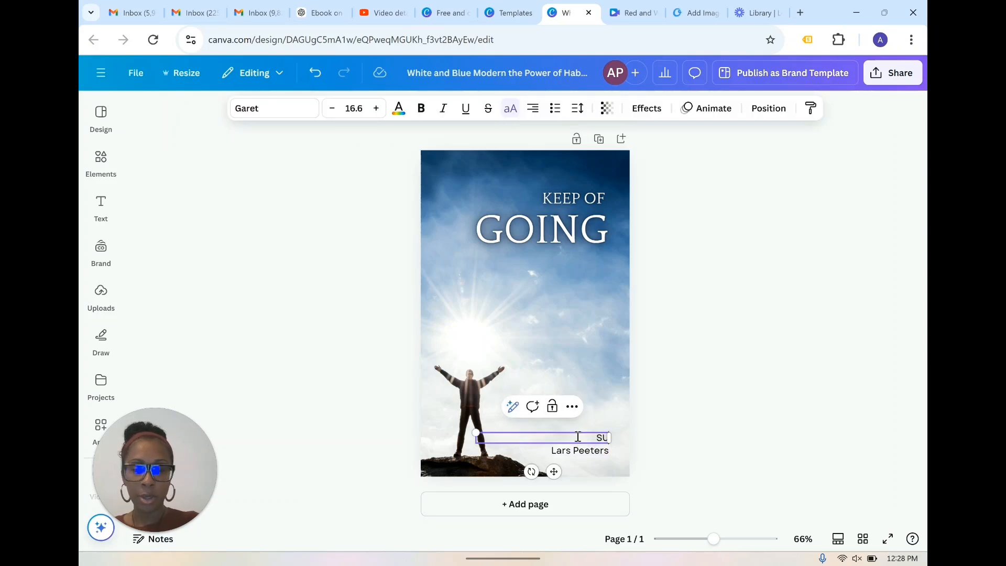
pyautogui.write(' MAXUM C')
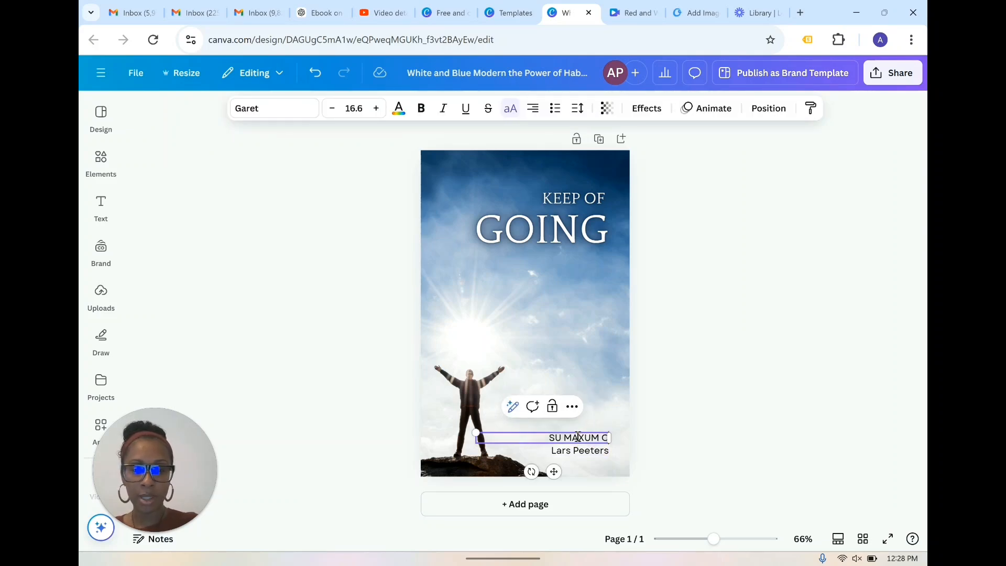
pyautogui.write('OMPILATION')
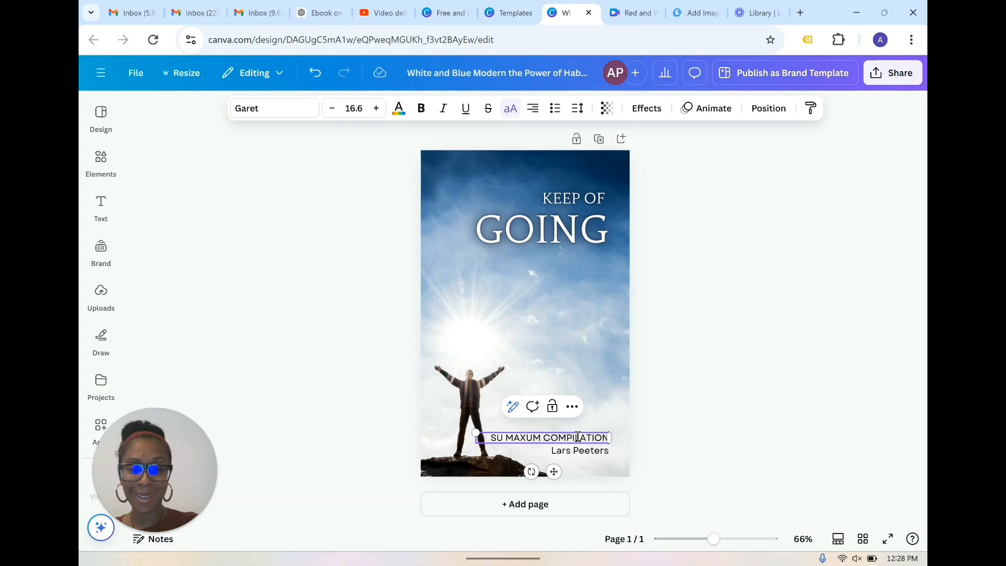
pyautogui.click(595, 458)
pyautogui.click(593, 454)
pyautogui.press('Delete')
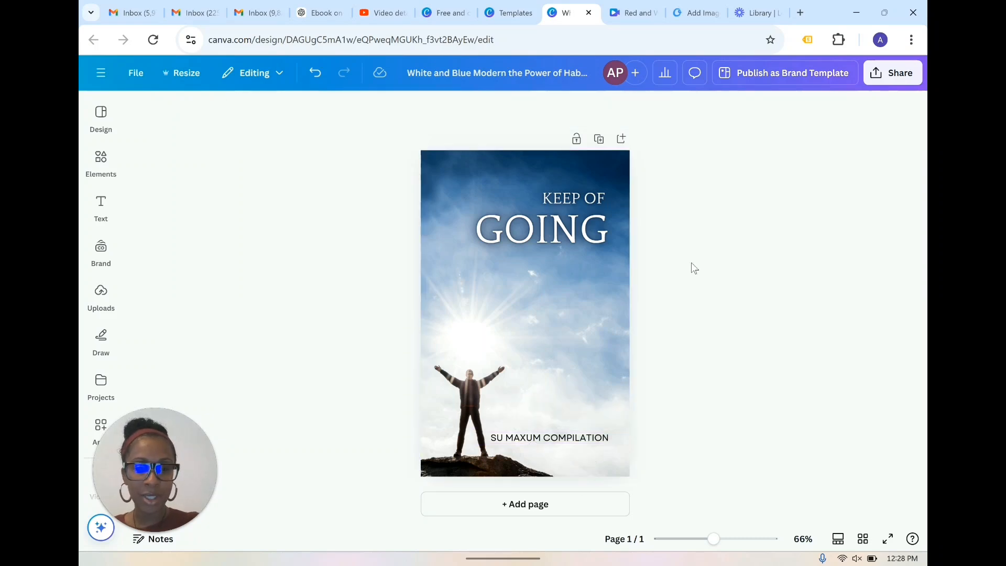
# Step: Move "GOING" lower on the cover, enlarge "KEEP OF" to about size 62, and place it directly above "GOING"
pyautogui.click(542, 243)
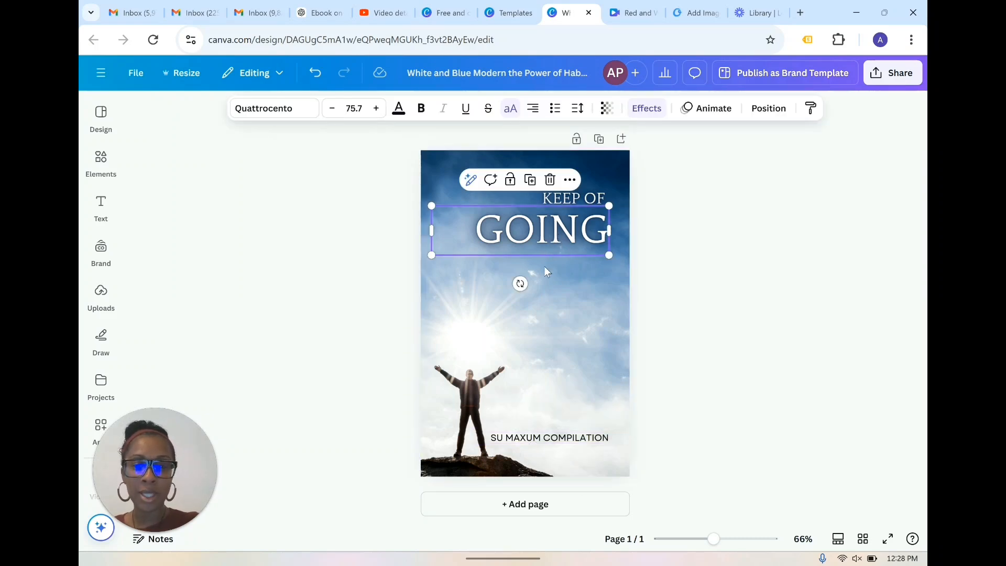
pyautogui.moveTo(554, 240); pyautogui.dragTo(565, 271)
pyautogui.click(586, 202)
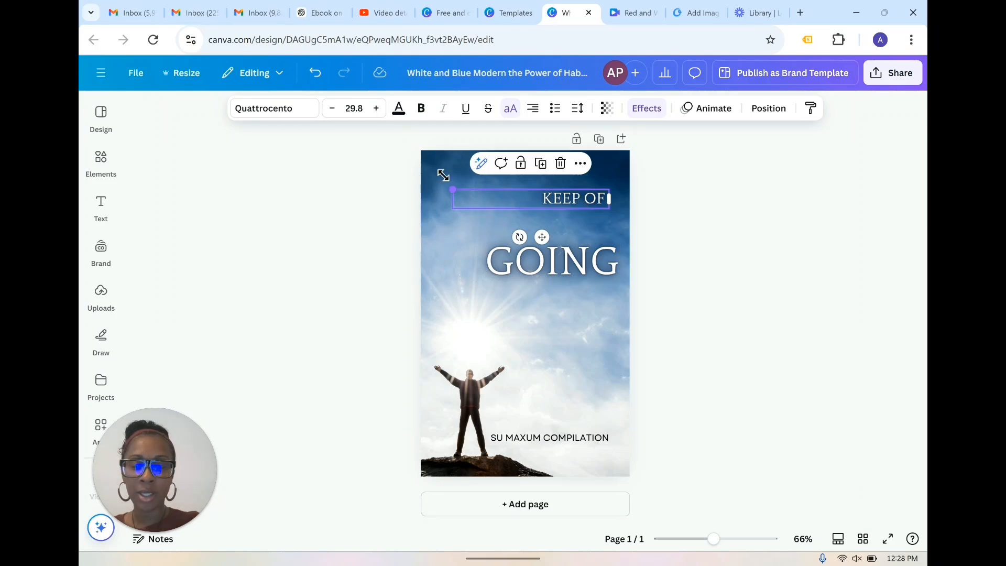
pyautogui.moveTo(452, 189); pyautogui.dragTo(293, 121)
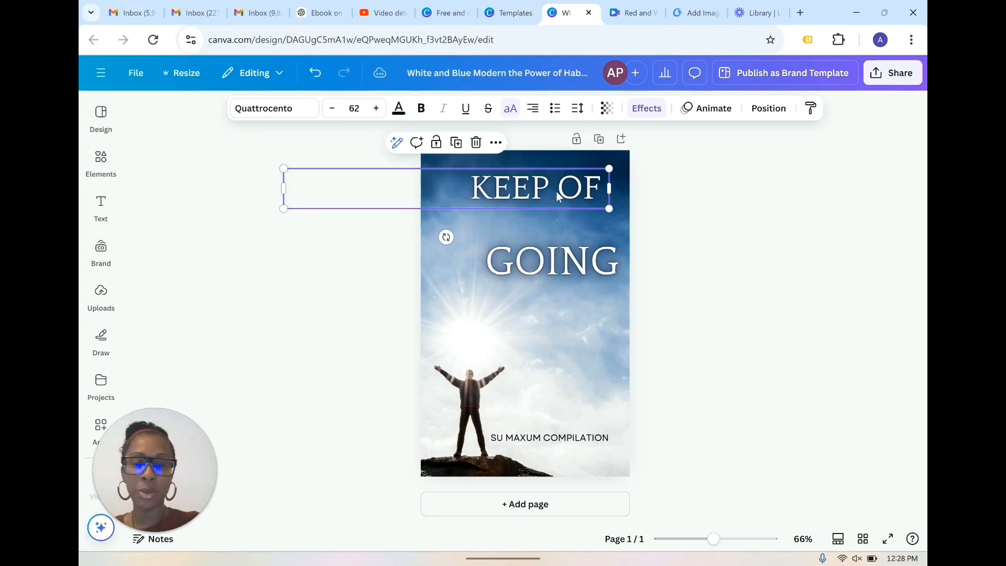
pyautogui.moveTo(567, 204); pyautogui.dragTo(581, 230)
pyautogui.click(580, 294)
# Step: Correct the first title line from "KEEP OF" to "KEEP ON"
pyautogui.click(611, 225)
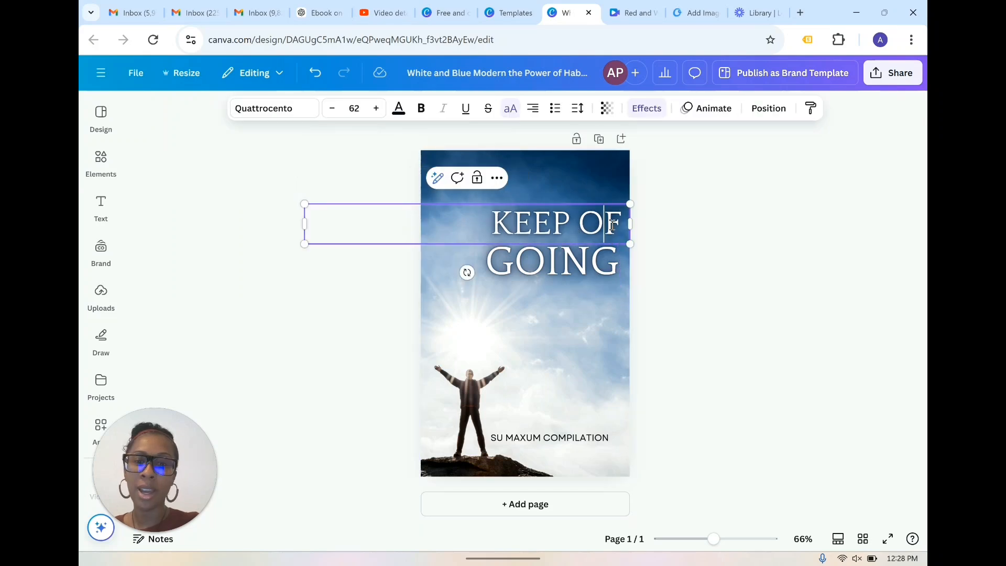
pyautogui.write('N')
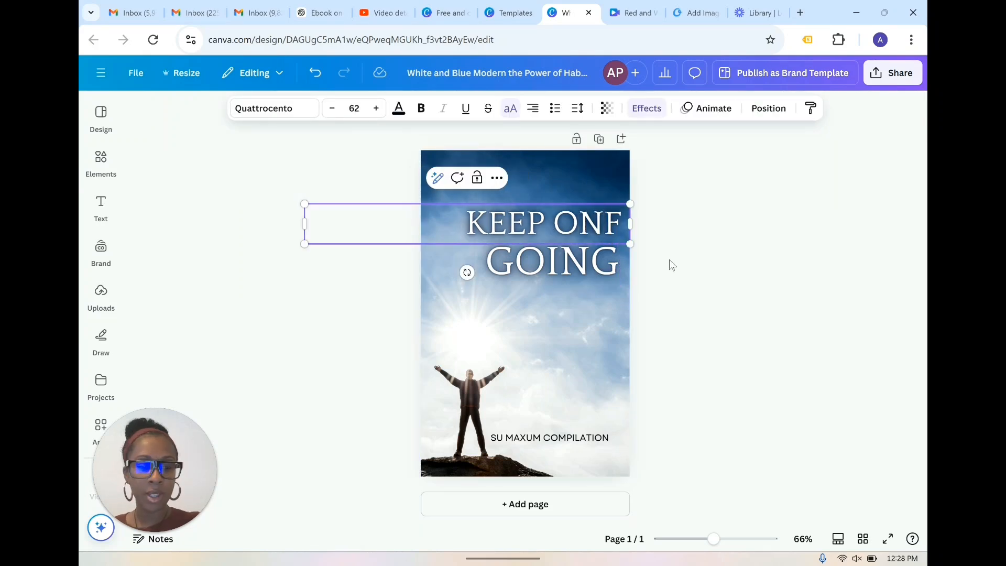
pyautogui.press('Delete')
pyautogui.click(741, 246)
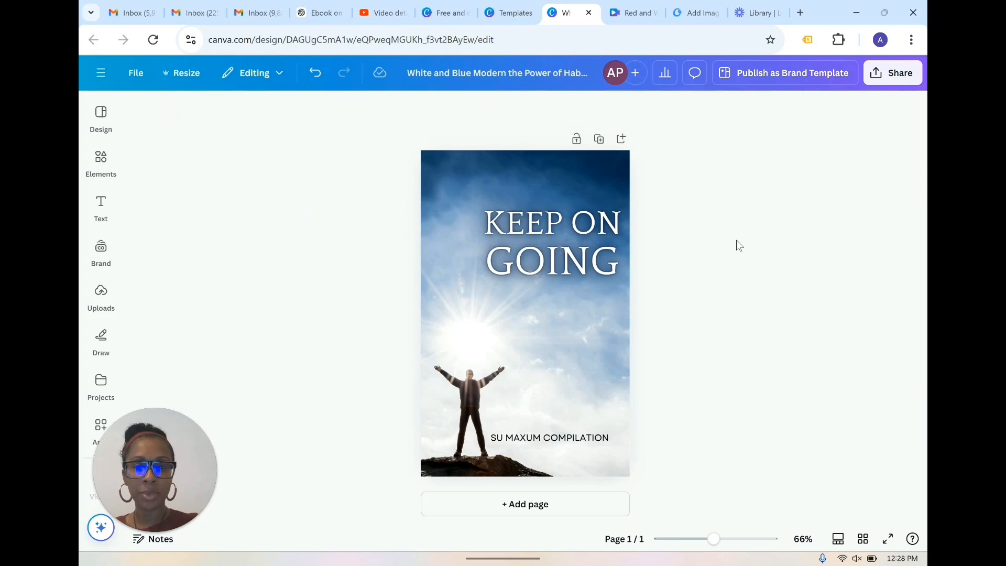
# Step: Copy the cover's background image, switch to the audiobook video design, and delete the Law of Mind cover from the duplicated page
pyautogui.click(612, 174)
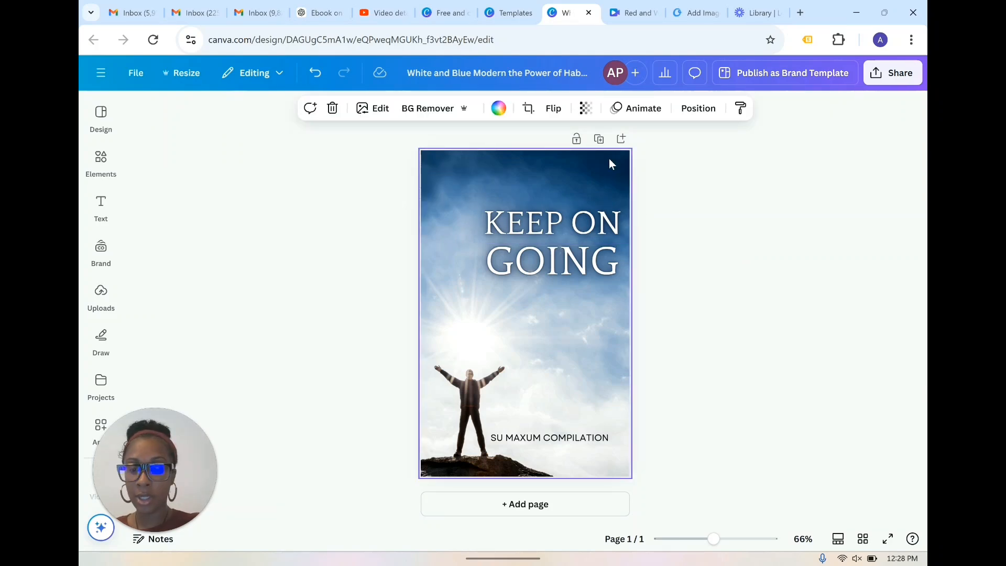
pyautogui.rightClick(599, 172)
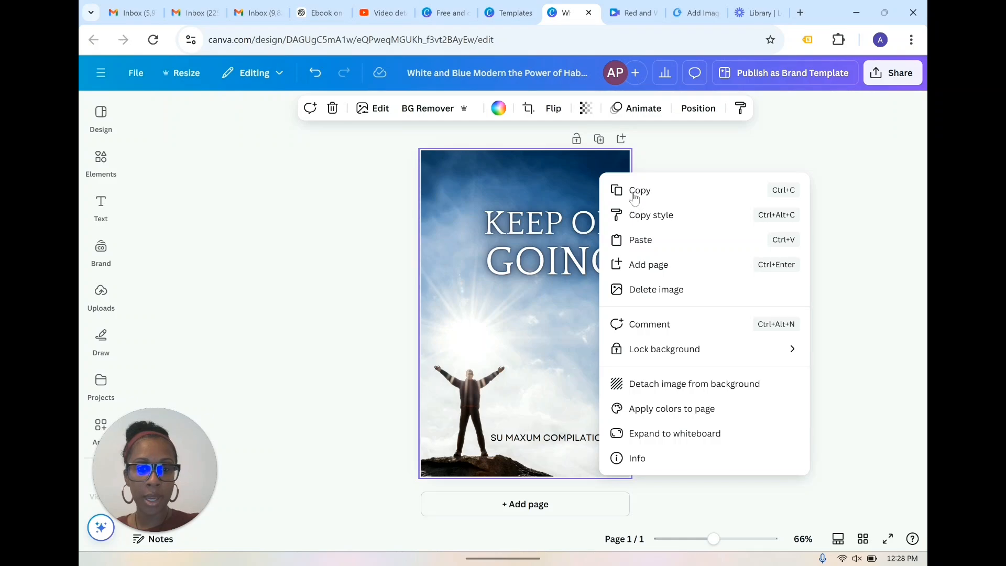
pyautogui.click(633, 193)
pyautogui.click(645, 12)
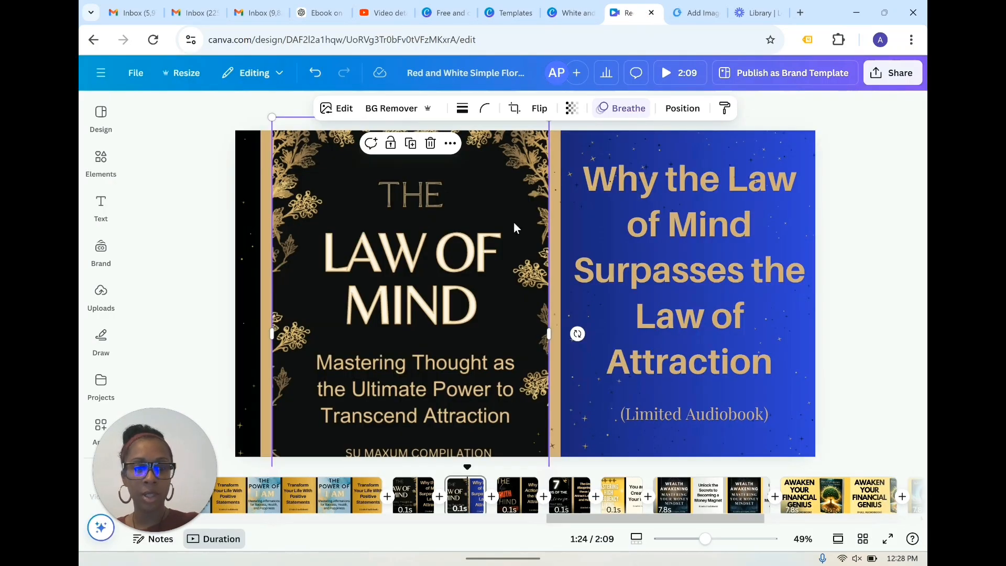
pyautogui.press('Delete')
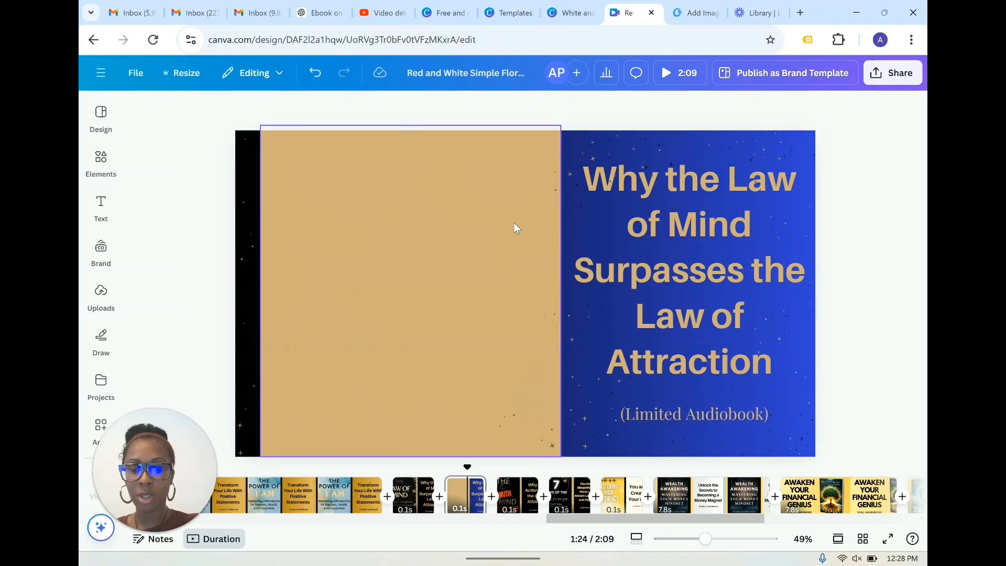
# Step: Try pasting the copied sky image onto the duplicated page, and undo the paste
pyautogui.hotkey('ctrl', 'v')
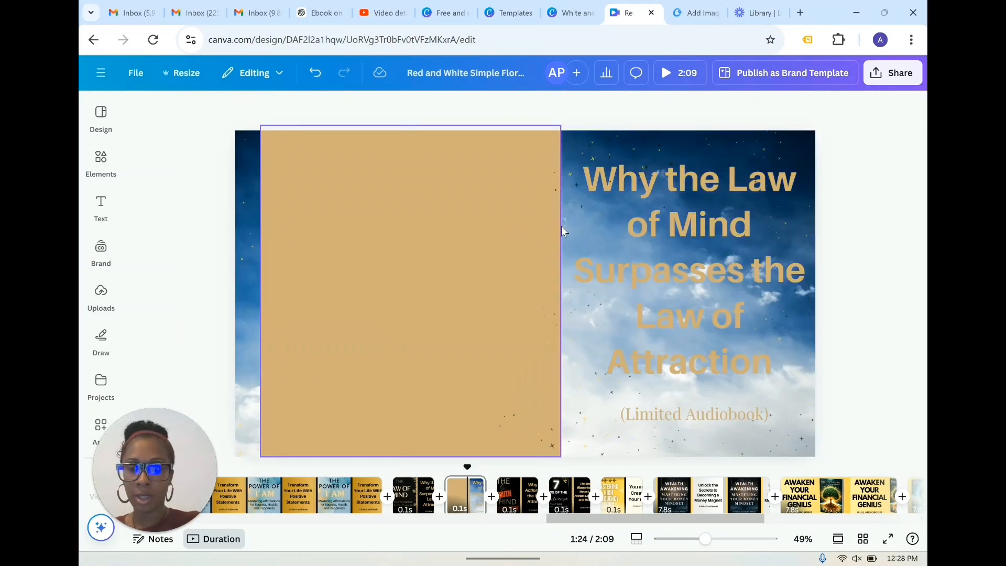
pyautogui.hotkey('ctrl', 'z')
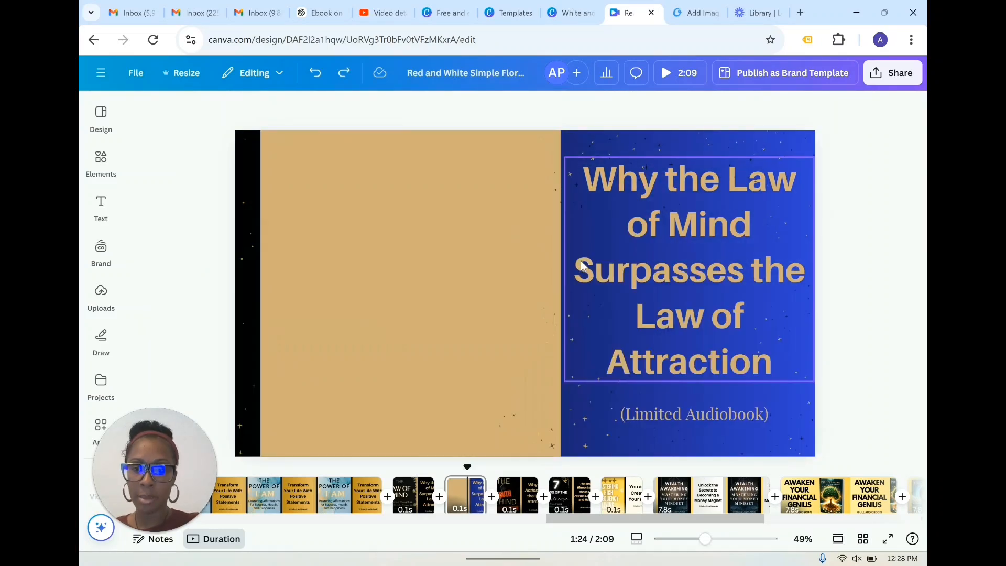
# Step: Return to the Keep On Going cover design and download it as a PNG
pyautogui.click(580, 8)
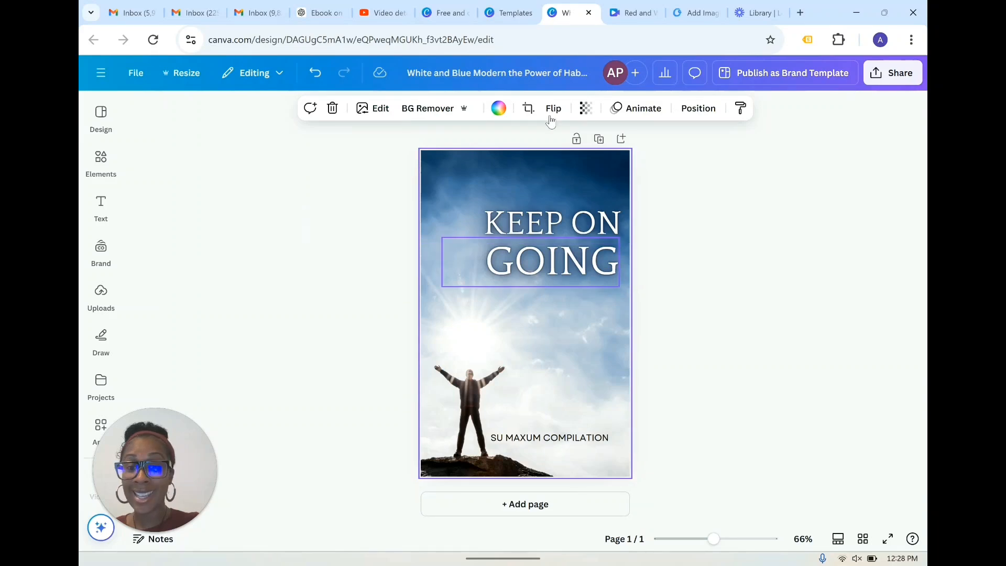
pyautogui.click(891, 78)
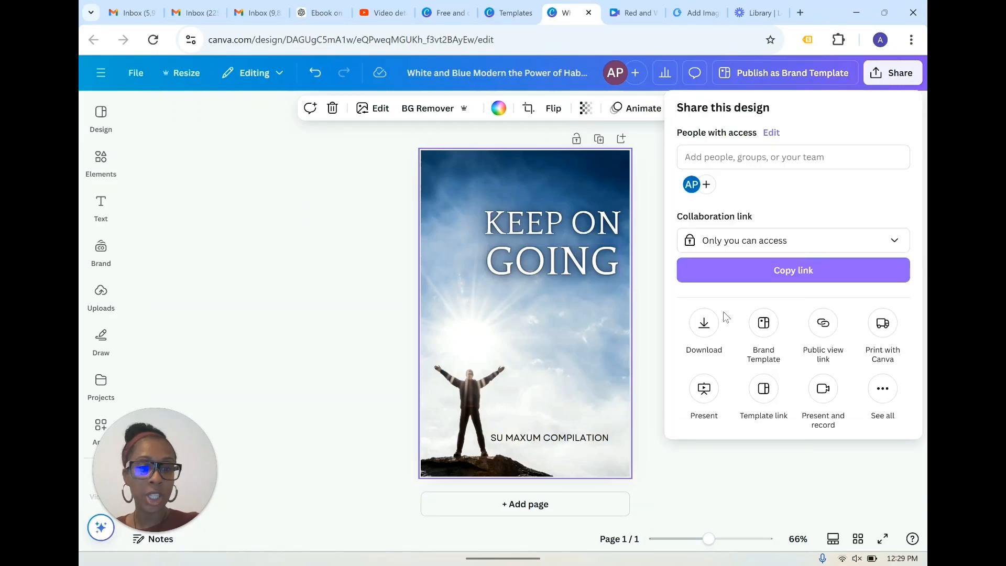
pyautogui.click(705, 324)
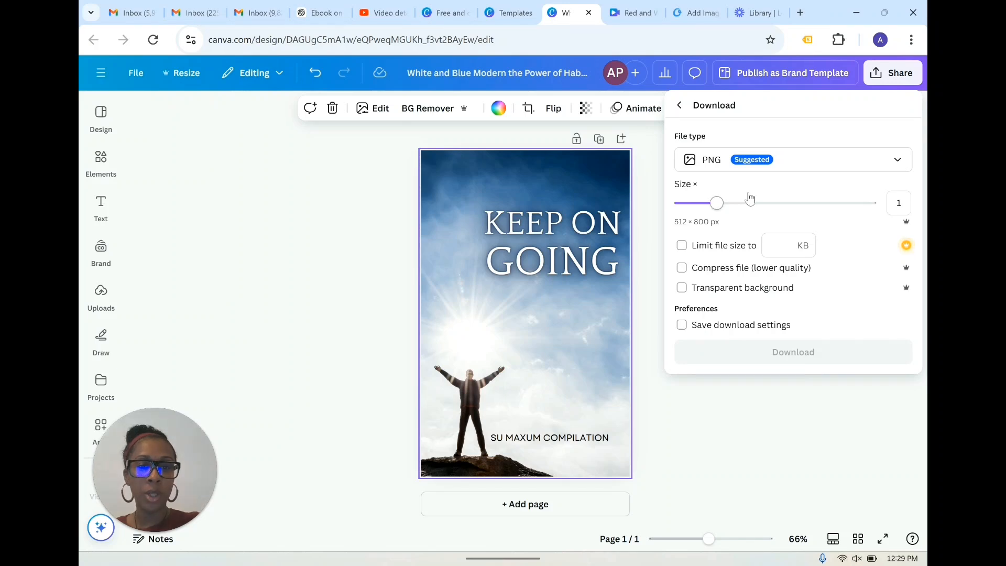
pyautogui.click(759, 166)
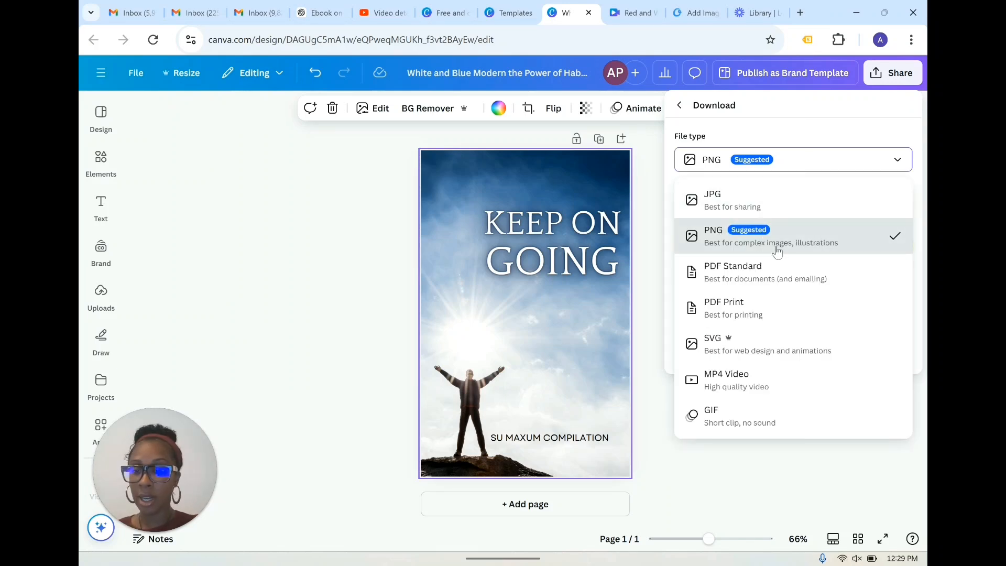
pyautogui.click(777, 252)
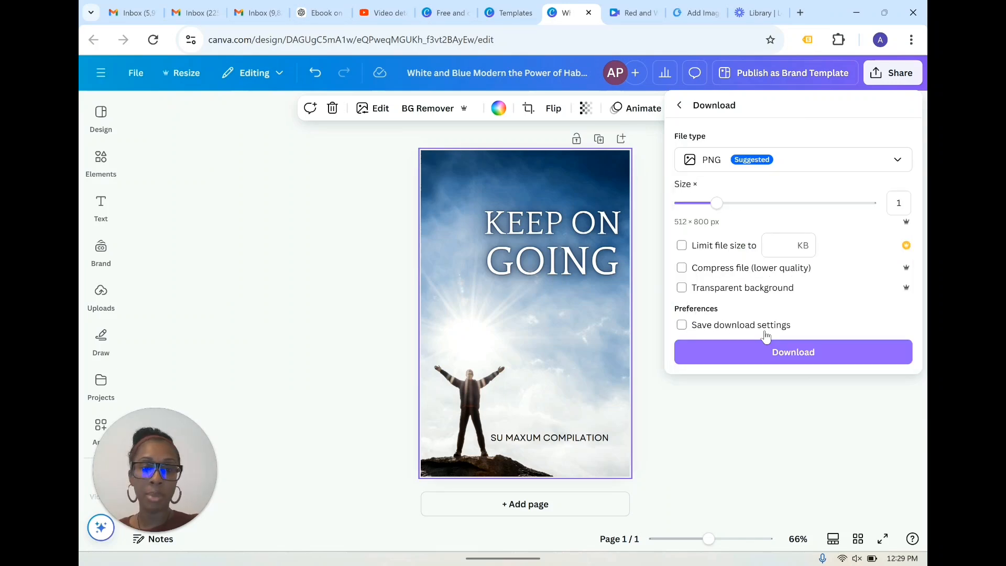
pyautogui.click(772, 364)
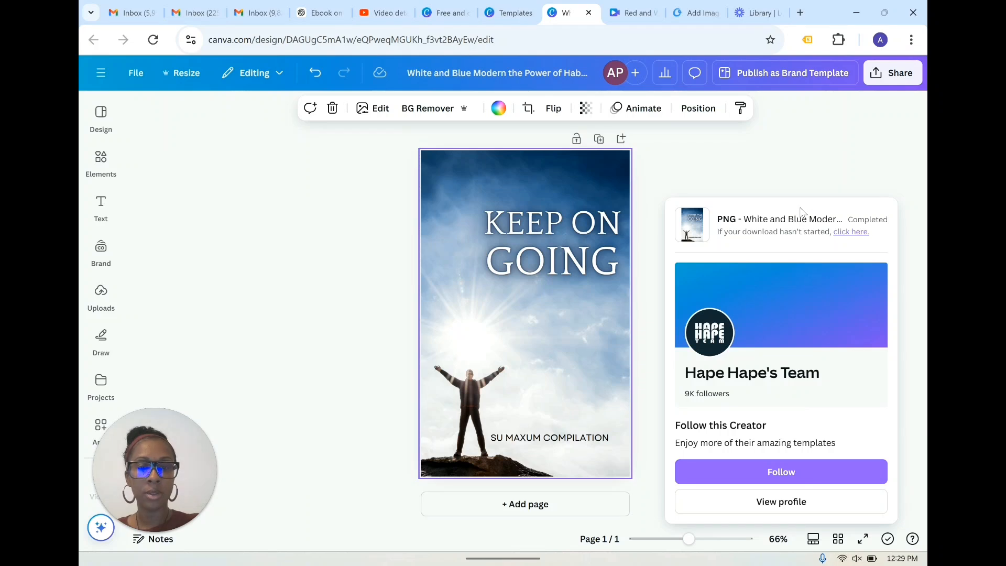
# Step: In the audiobook video design, upload the downloaded Keep On Going cover and add it to the duplicated page
pyautogui.click(645, 9)
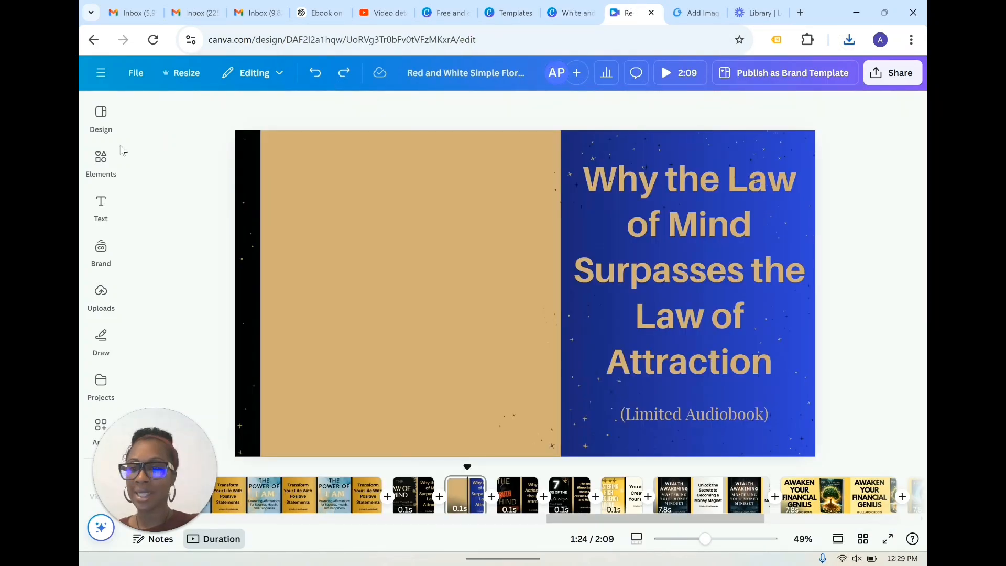
pyautogui.click(100, 125)
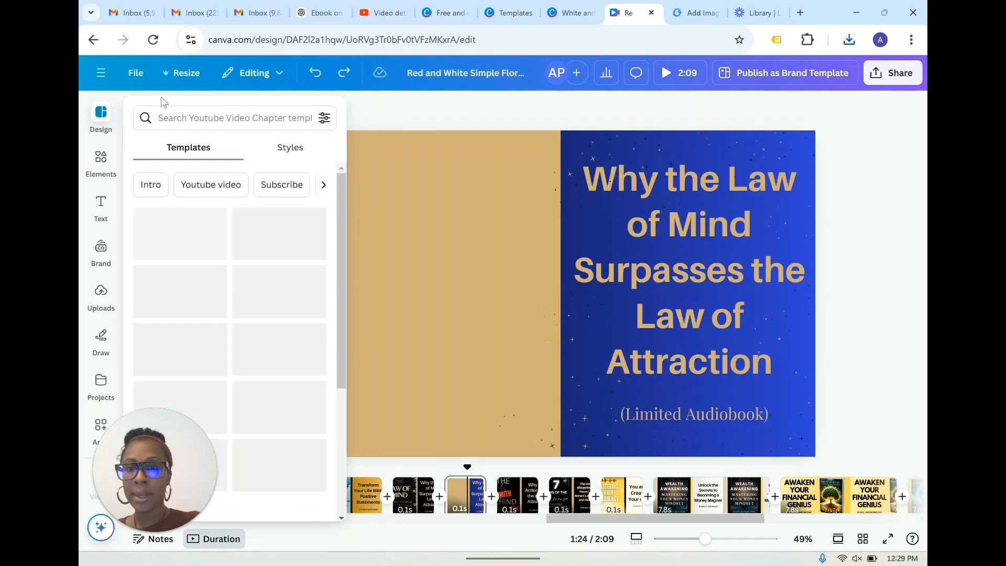
pyautogui.click(101, 293)
pyautogui.click(471, 241)
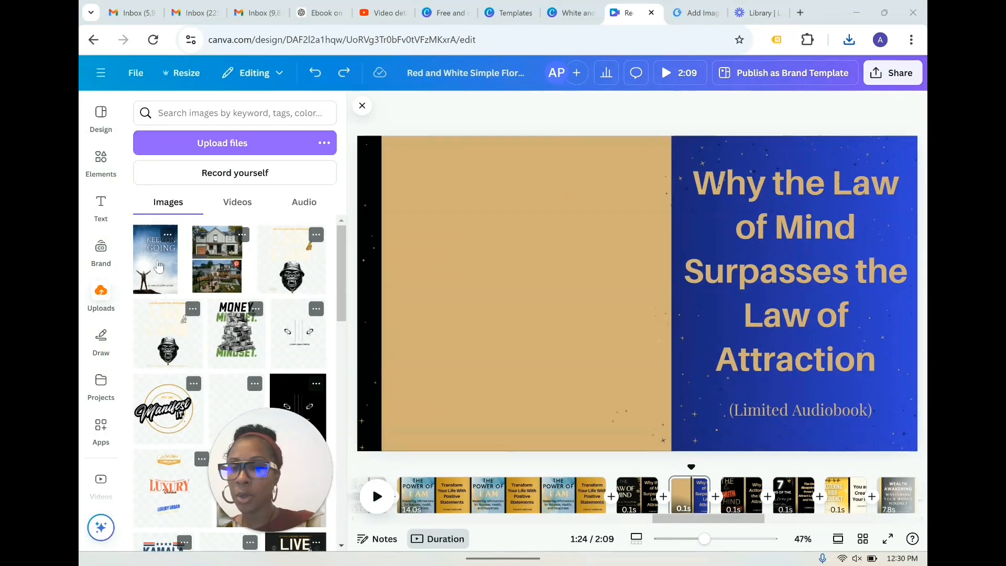
pyautogui.click(162, 262)
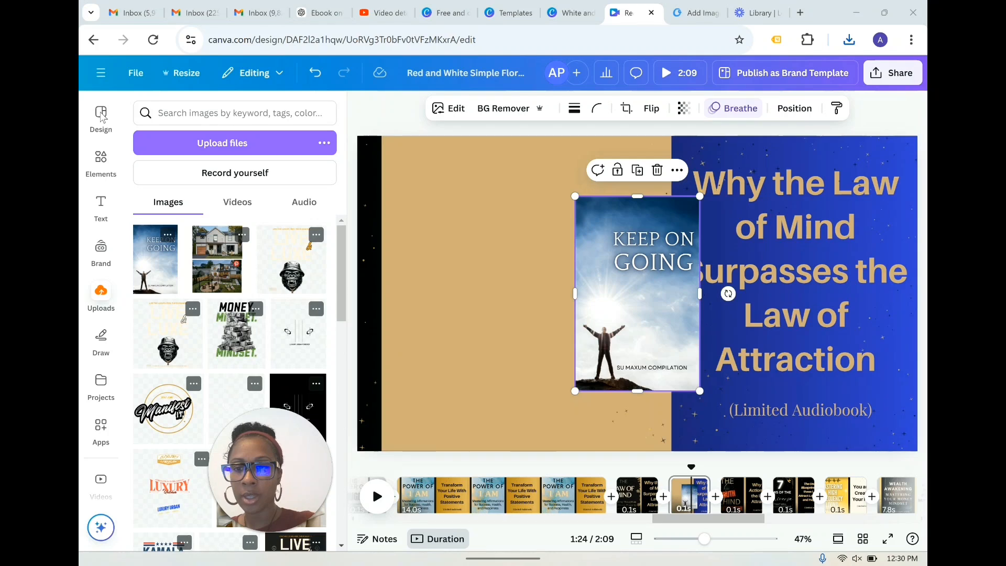
# Step: Move the Keep On Going cover onto the tan panel, enlarge it beyond the page height, and center it on the panel
pyautogui.moveTo(591, 283); pyautogui.dragTo(555, 259)
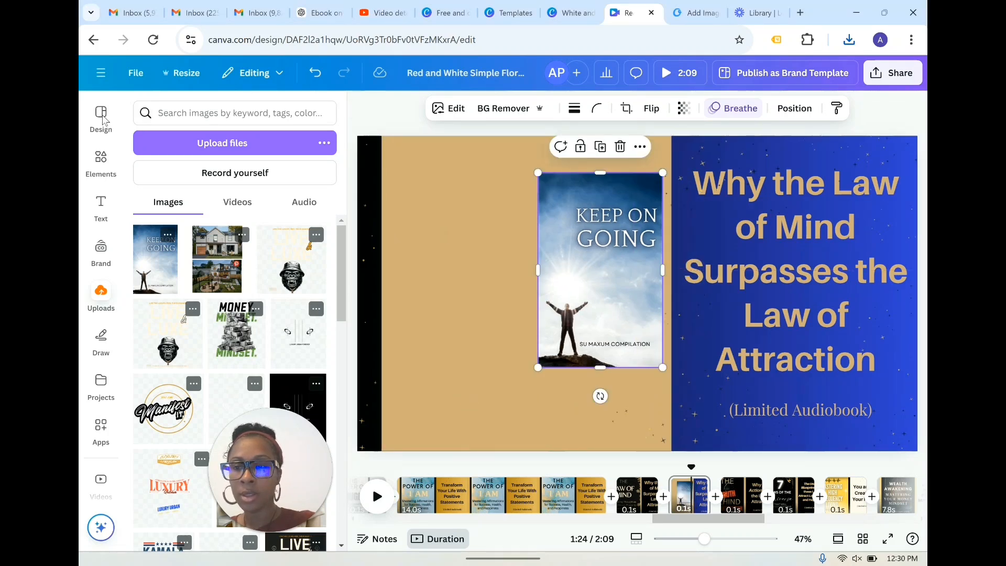
pyautogui.click(361, 109)
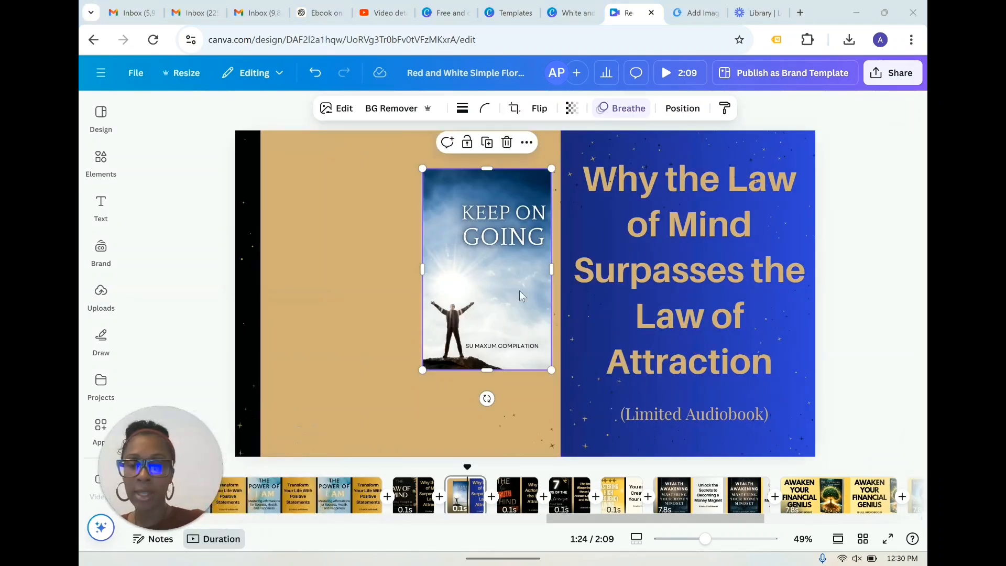
pyautogui.moveTo(456, 273); pyautogui.dragTo(316, 234)
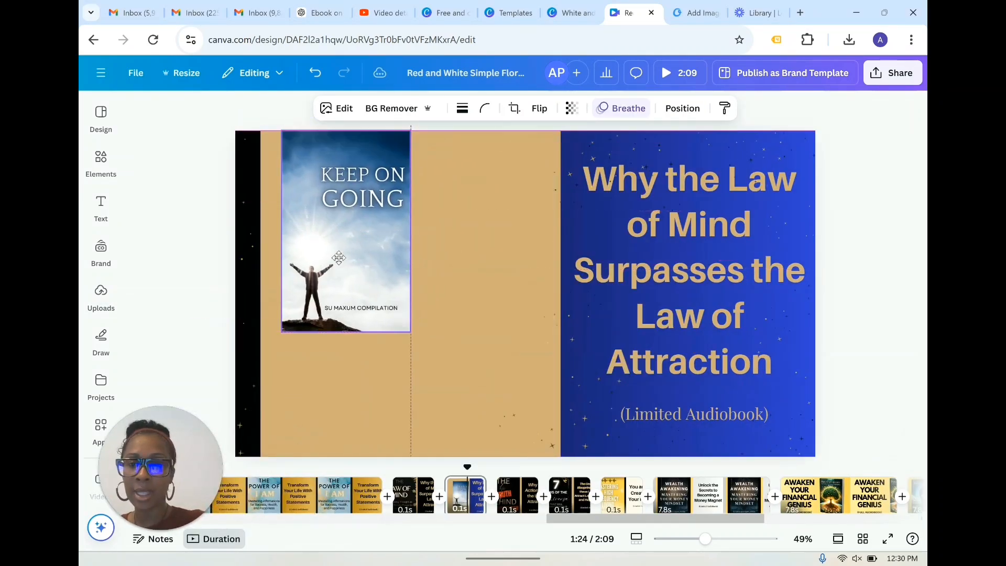
pyautogui.moveTo(412, 332); pyautogui.dragTo(516, 487)
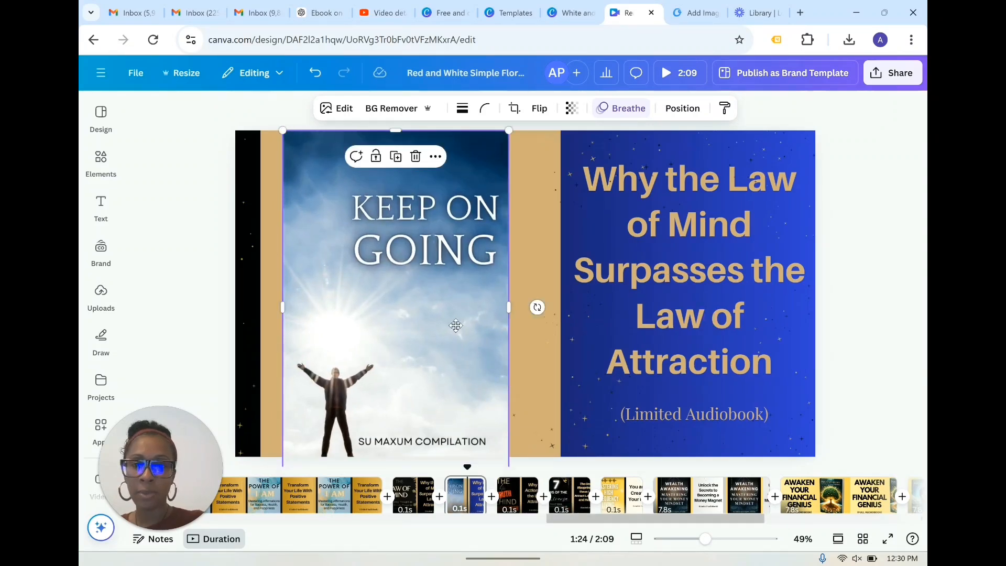
pyautogui.moveTo(446, 358); pyautogui.dragTo(434, 315)
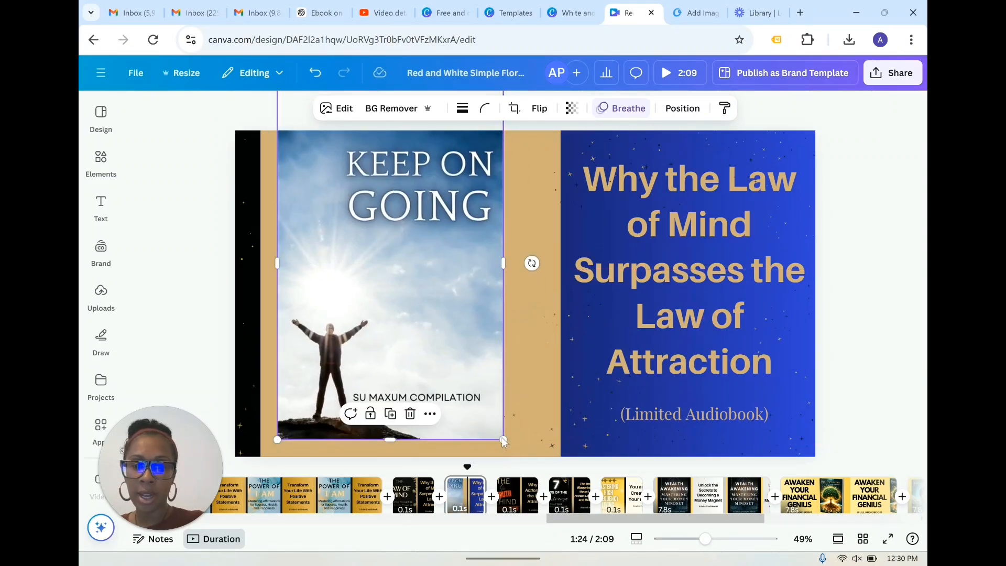
pyautogui.moveTo(504, 440); pyautogui.dragTo(559, 493)
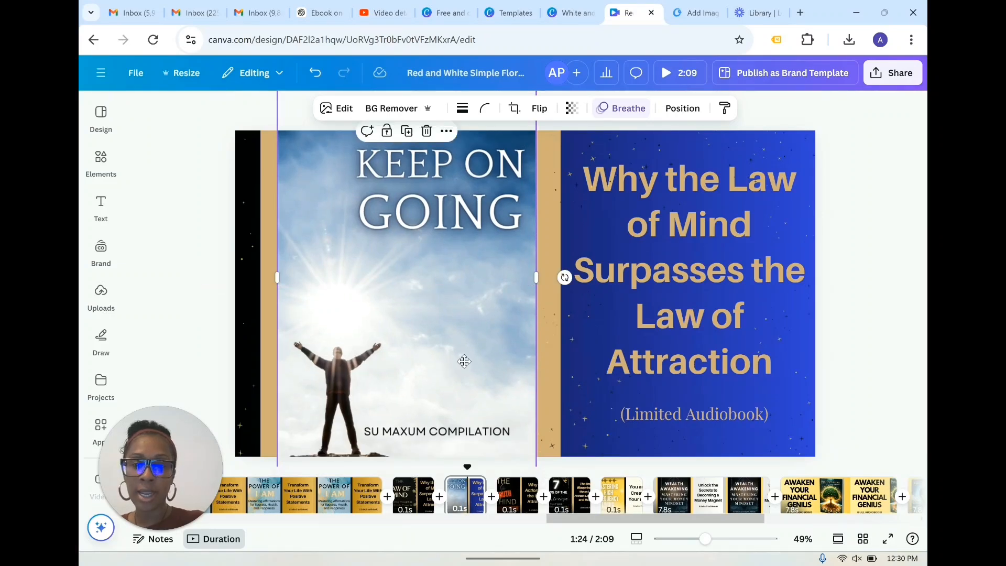
pyautogui.moveTo(460, 362); pyautogui.dragTo(465, 368)
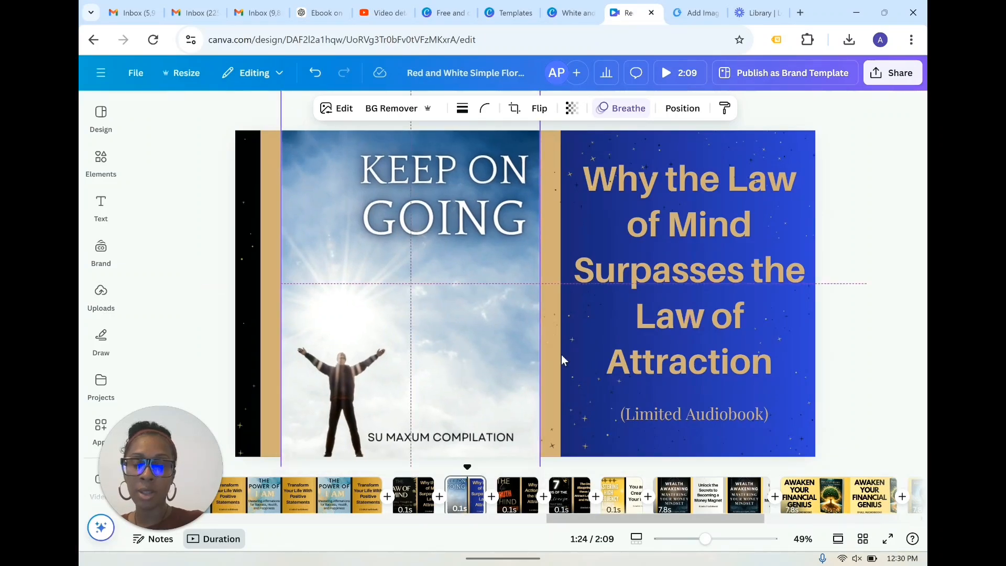
# Step: Recolor the tan panel behind the Keep On Going cover white
pyautogui.click(273, 249)
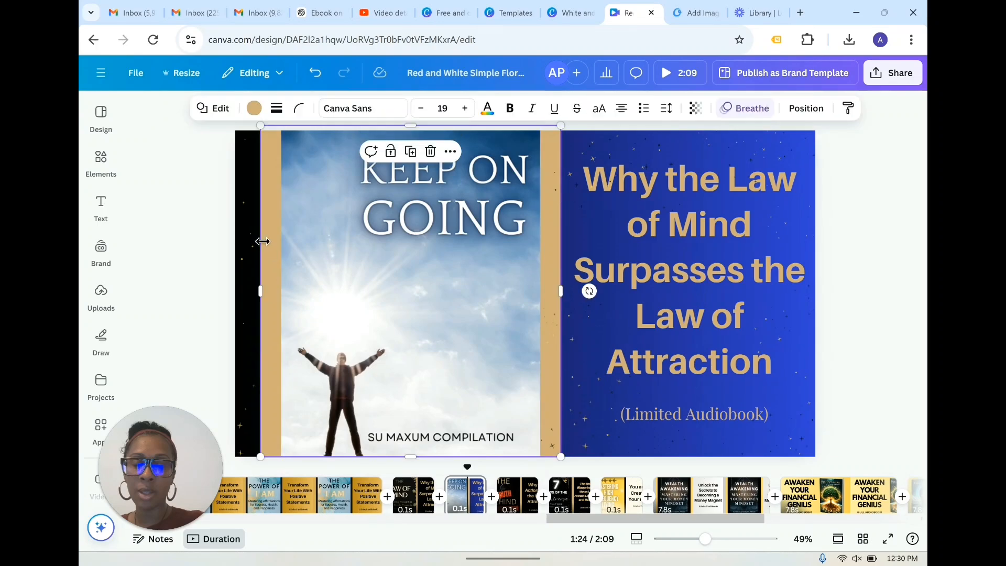
pyautogui.click(254, 109)
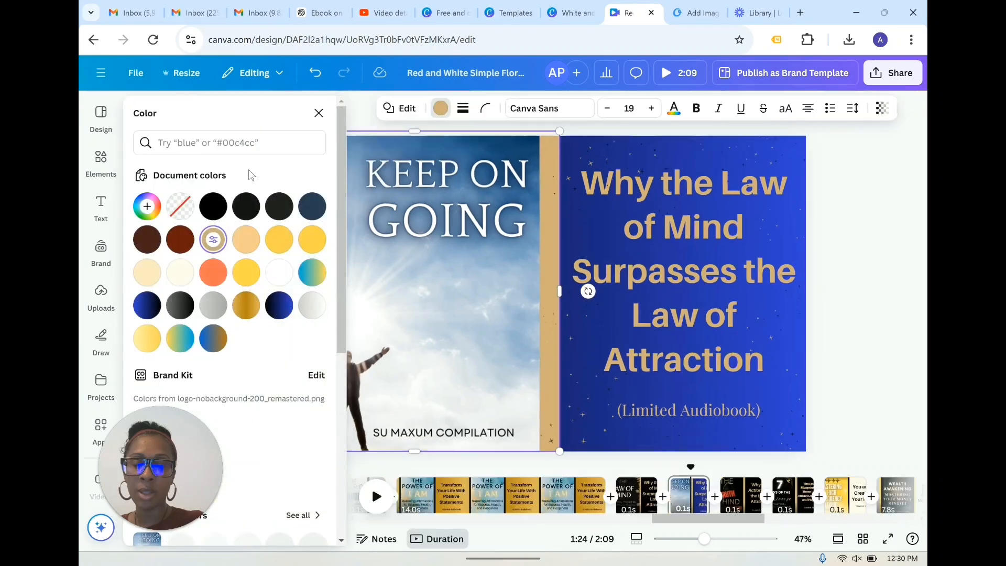
pyautogui.click(279, 273)
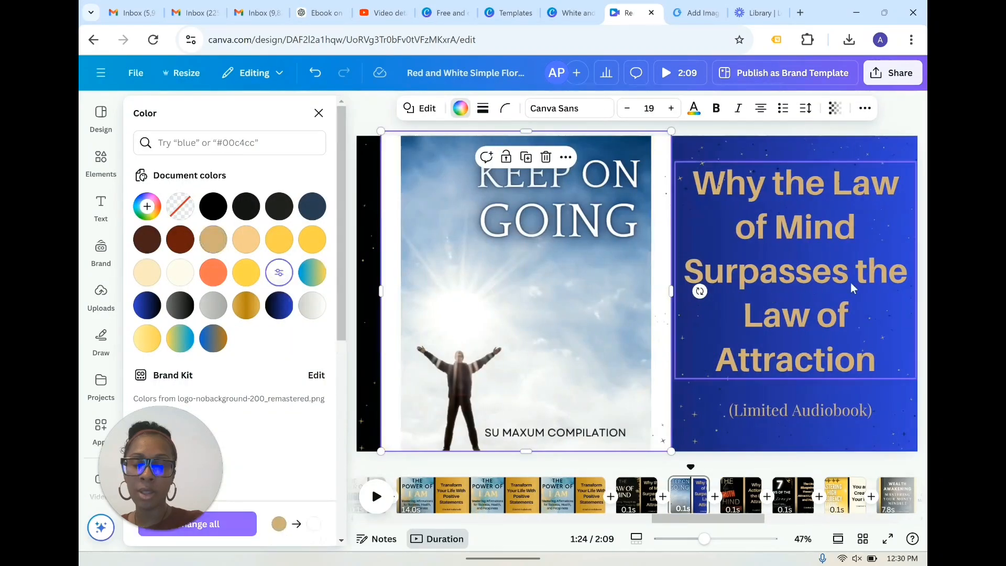
# Step: Change the large title text on the blue background to white
pyautogui.click(818, 218)
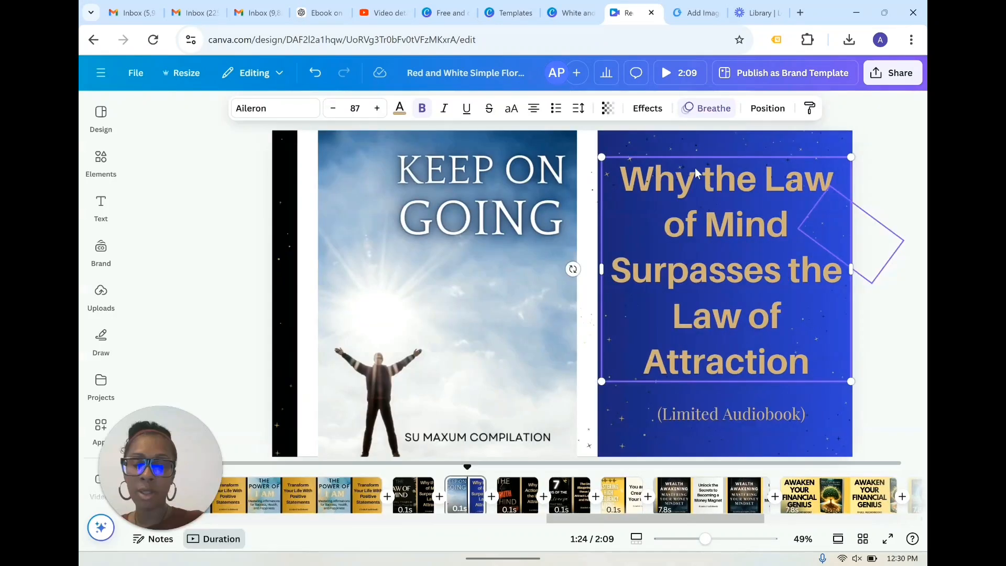
pyautogui.click(401, 114)
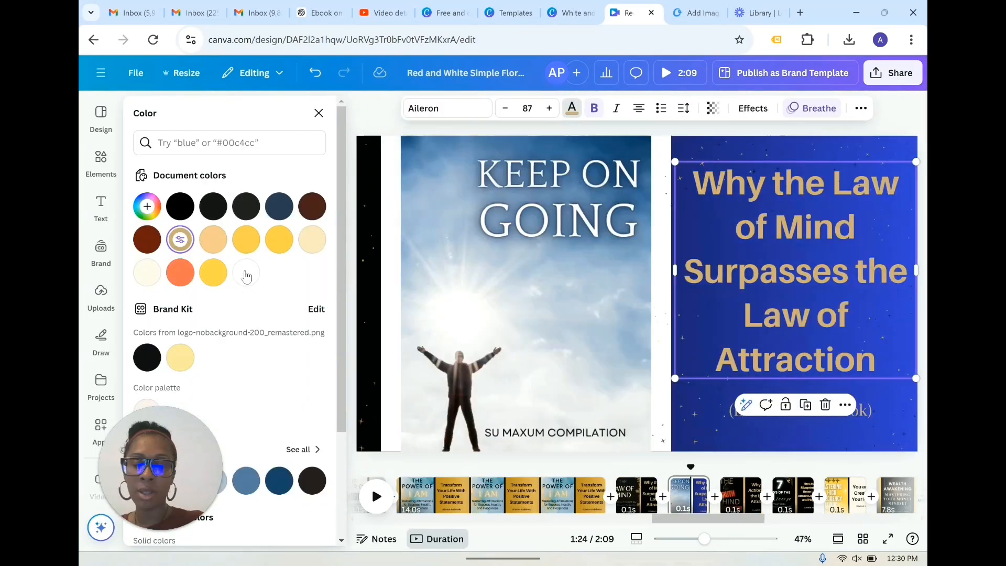
pyautogui.click(246, 273)
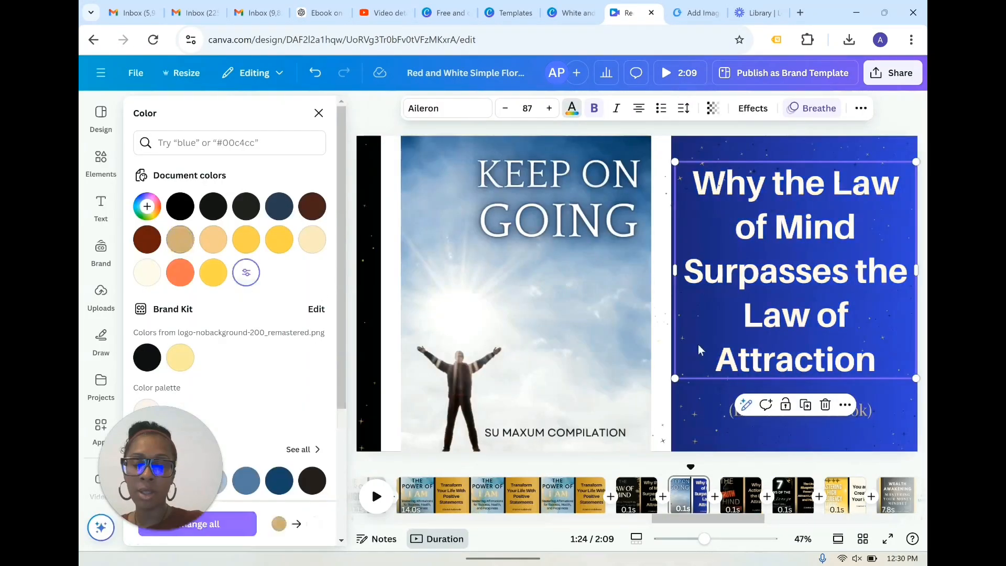
pyautogui.click(838, 139)
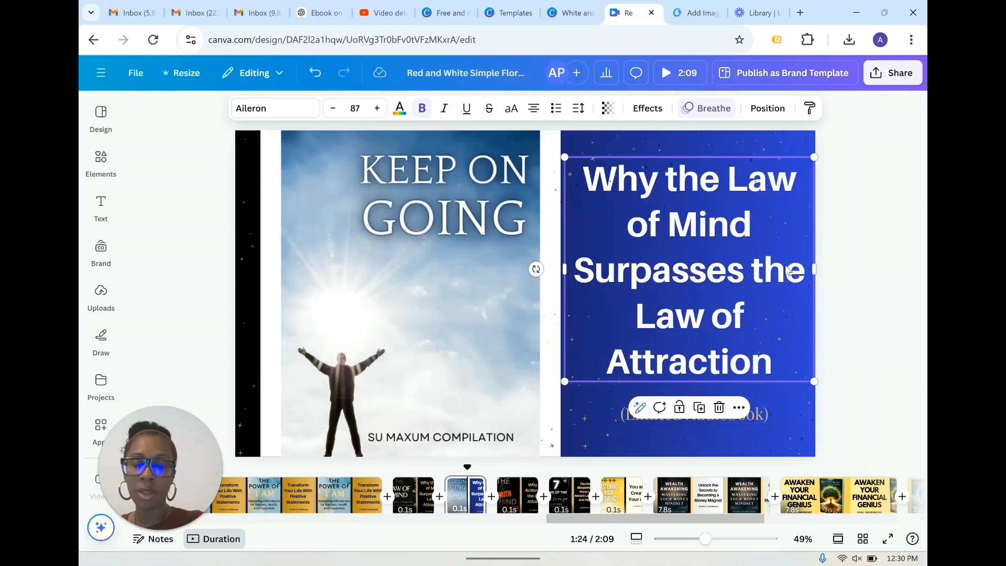
# Step: Replace the title text on the blue background with "The Power of Perservence"
pyautogui.doubleClick(784, 268)
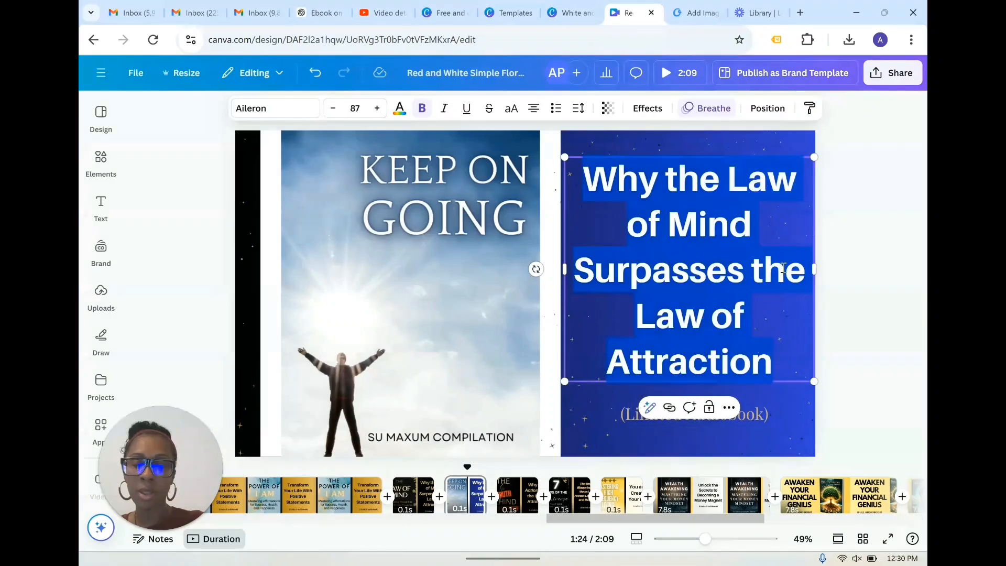
pyautogui.write('The')
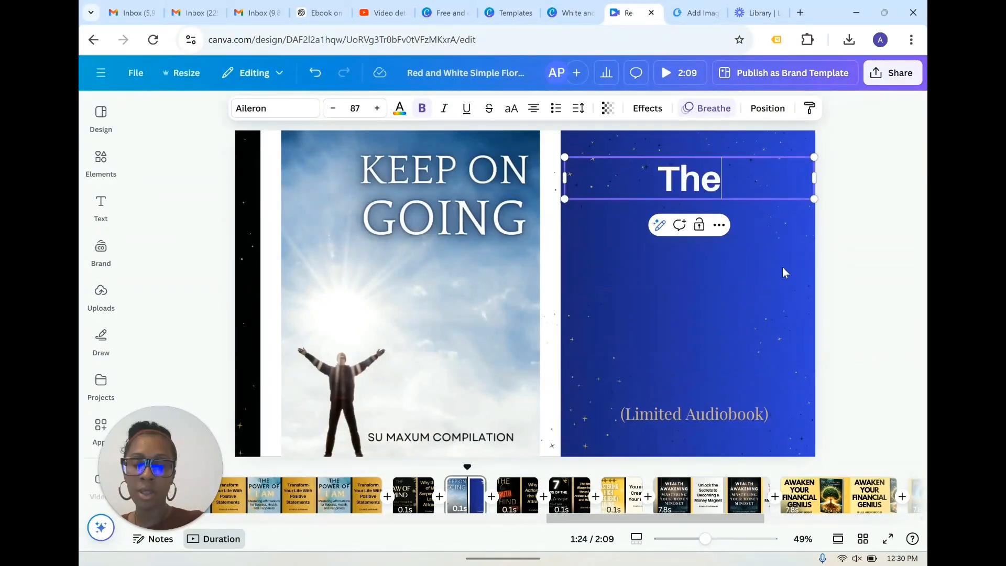
pyautogui.write(' Power of Perser')
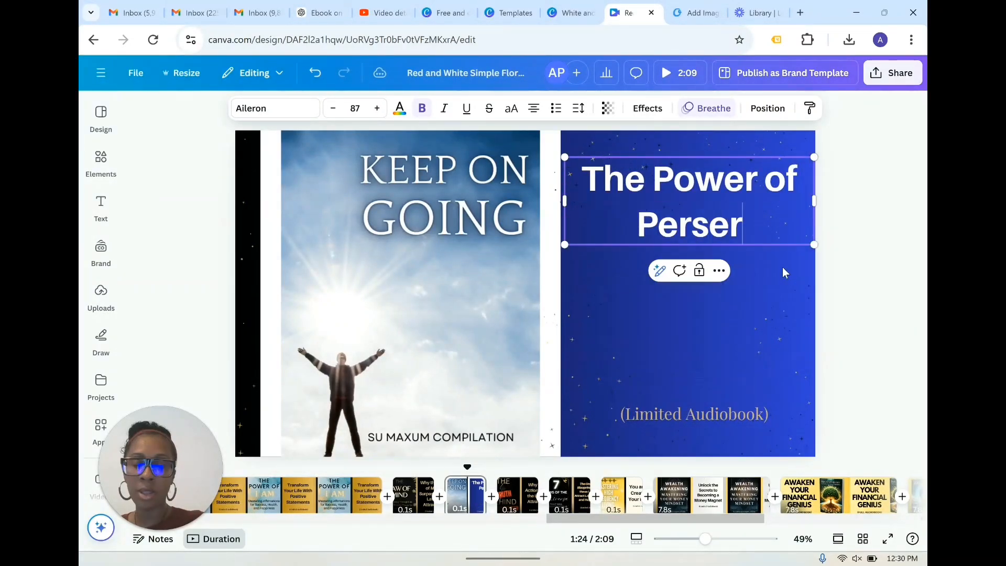
pyautogui.write('vence')
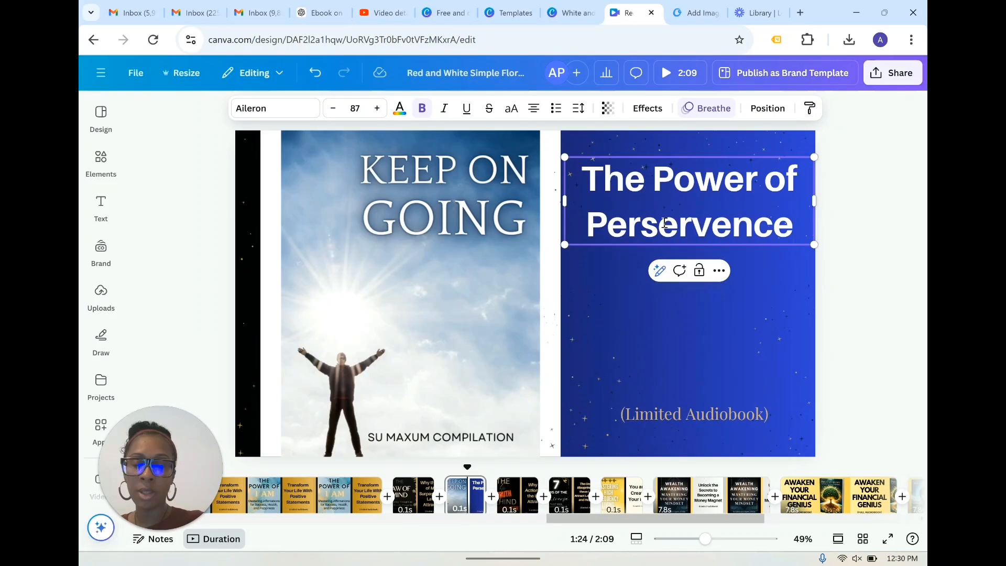
# Step: Try enlarging the title text up to font size 108, and bring it back down to 104
pyautogui.click(377, 109)
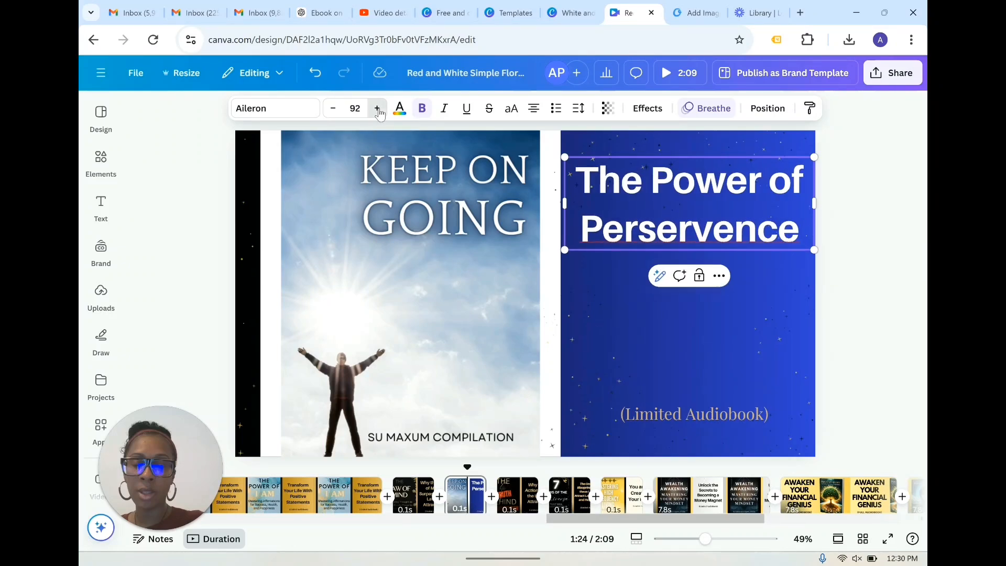
pyautogui.click(377, 109)
pyautogui.click(377, 109)
pyautogui.click(378, 109)
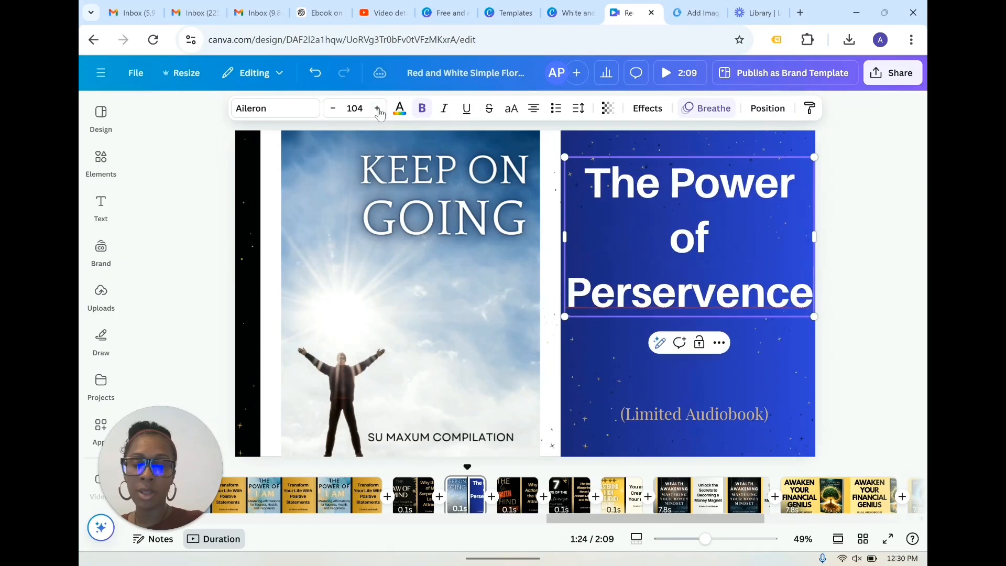
pyautogui.click(378, 108)
pyautogui.click(377, 108)
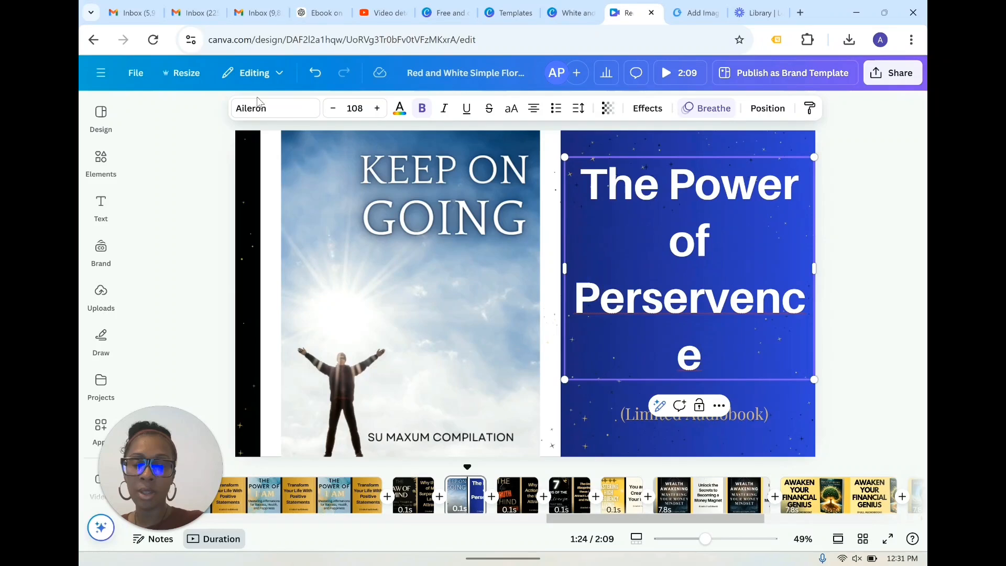
pyautogui.click(333, 109)
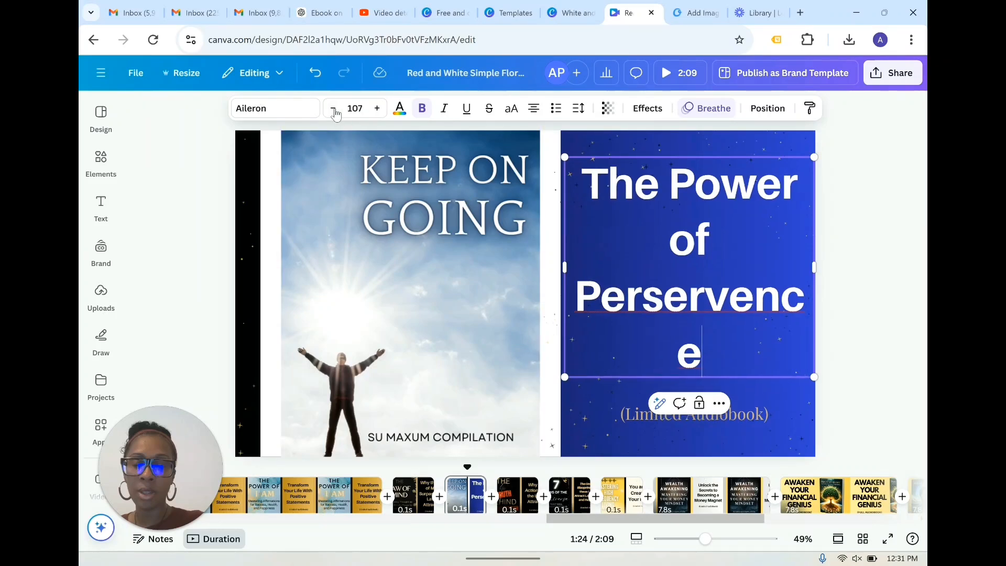
pyautogui.click(333, 109)
pyautogui.click(334, 110)
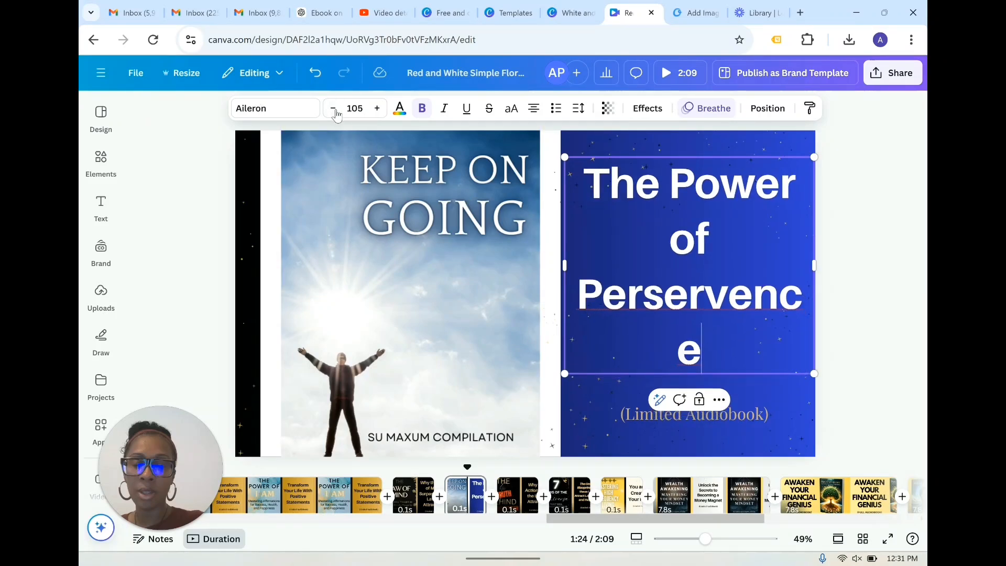
pyautogui.click(334, 110)
# Step: Look for a spelling suggestion for the title's last word, and edit the word to read "Perserverence"
pyautogui.rightClick(661, 295)
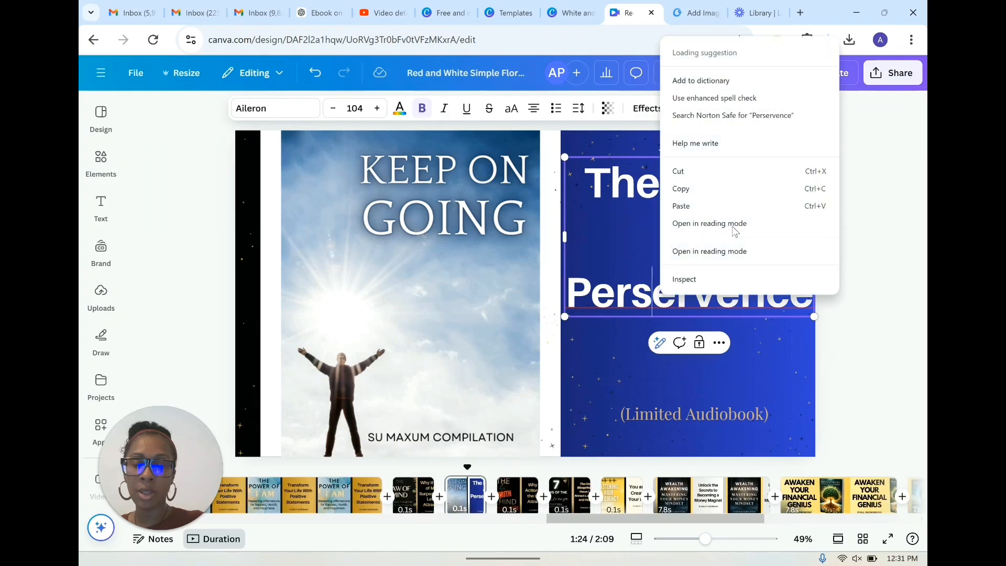
pyautogui.click(703, 305)
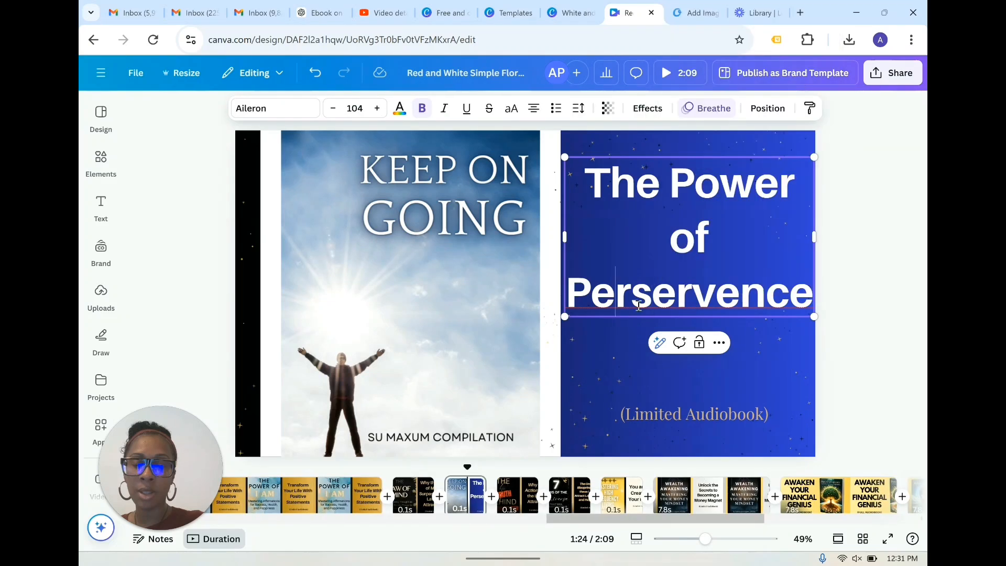
pyautogui.click(744, 295)
pyautogui.write('re')
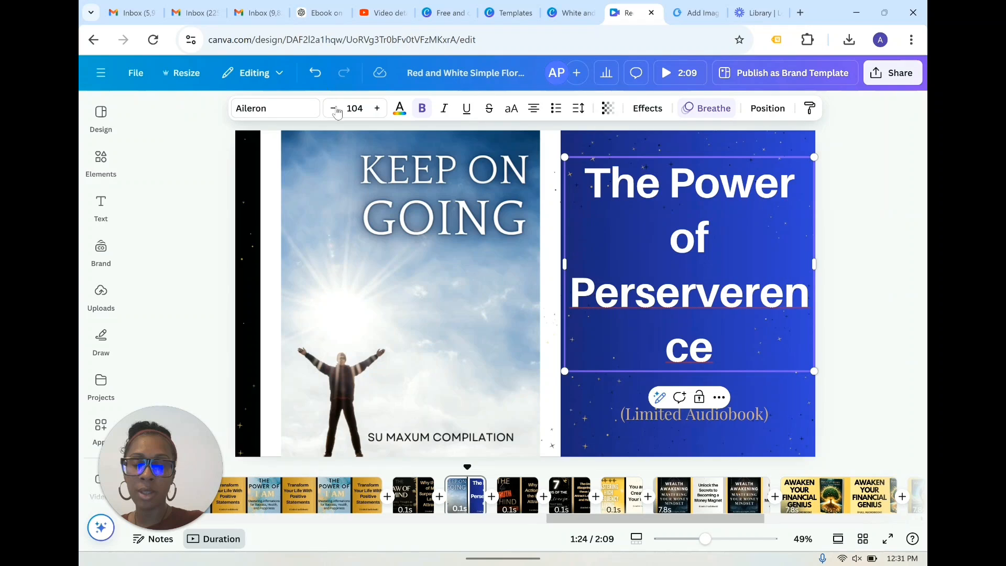
# Step: Reduce the title's font size to 88 so that its last word fits on one line
pyautogui.click(332, 108)
pyautogui.click(333, 109)
pyautogui.click(333, 109)
pyautogui.click(332, 108)
pyautogui.click(333, 108)
pyautogui.click(333, 108)
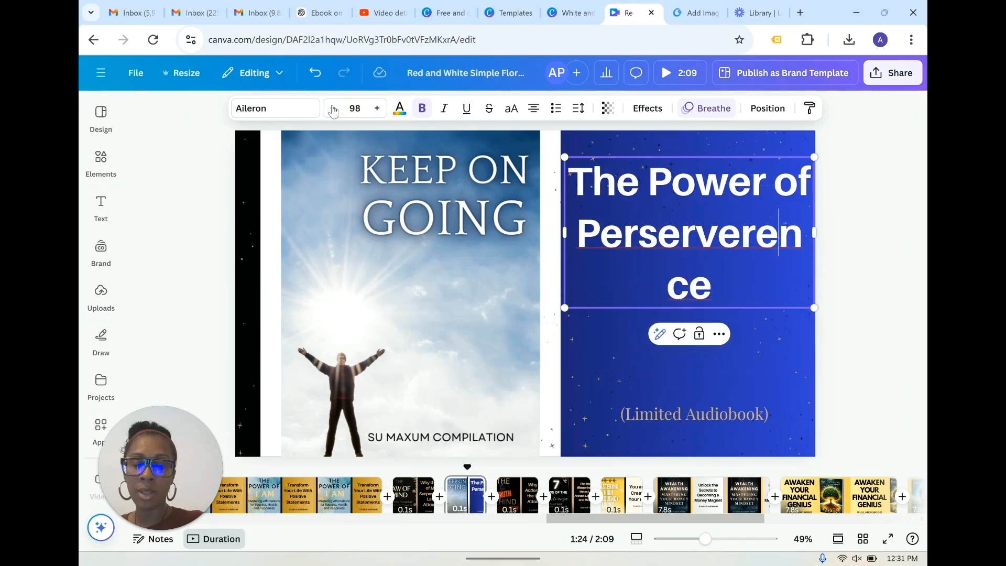
pyautogui.click(332, 108)
pyautogui.click(332, 109)
pyautogui.click(333, 108)
pyautogui.click(333, 109)
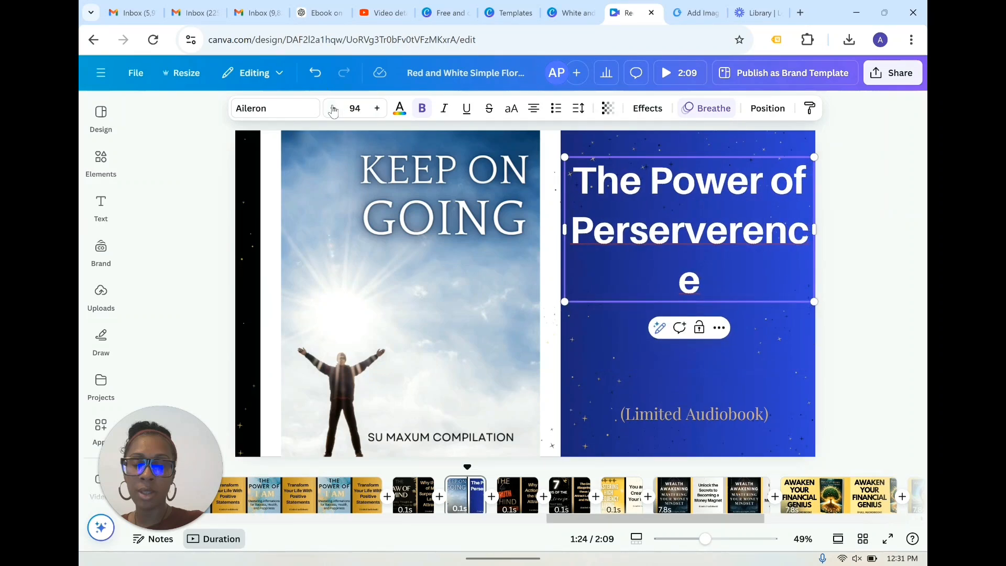
pyautogui.click(333, 109)
pyautogui.click(333, 108)
pyautogui.click(333, 108)
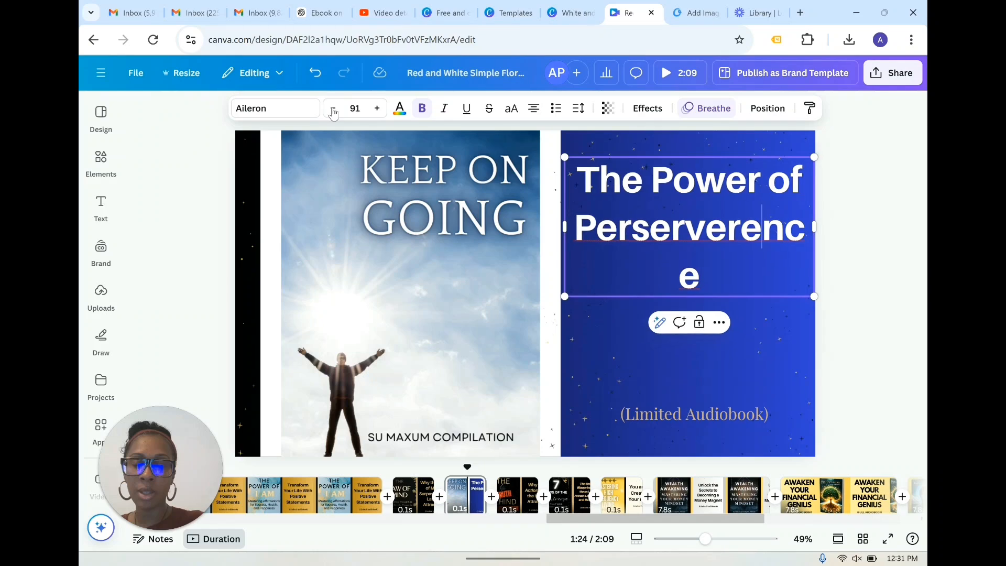
pyautogui.click(333, 108)
pyautogui.click(333, 108)
pyautogui.click(332, 108)
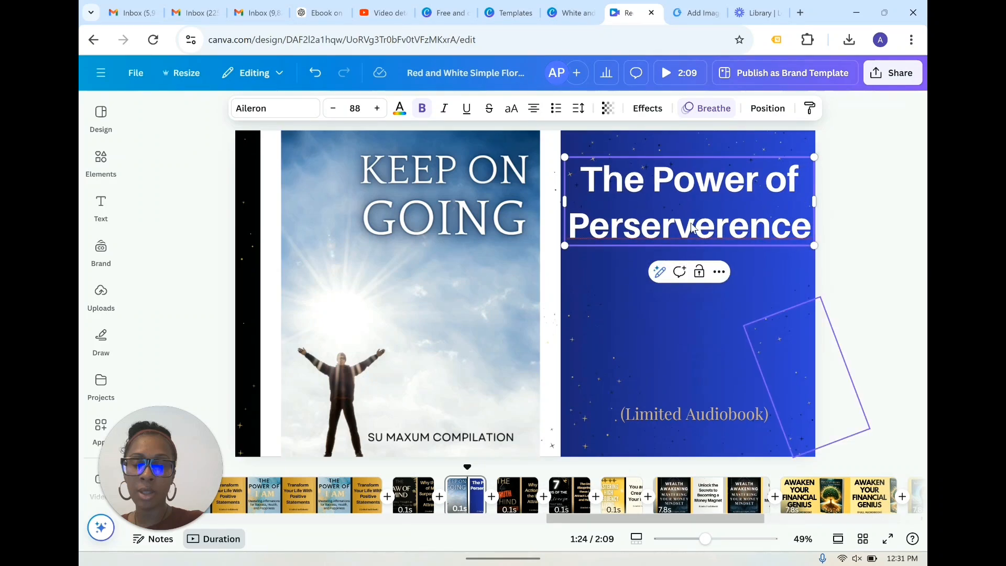
pyautogui.click(744, 328)
pyautogui.click(691, 227)
pyautogui.rightClick(691, 226)
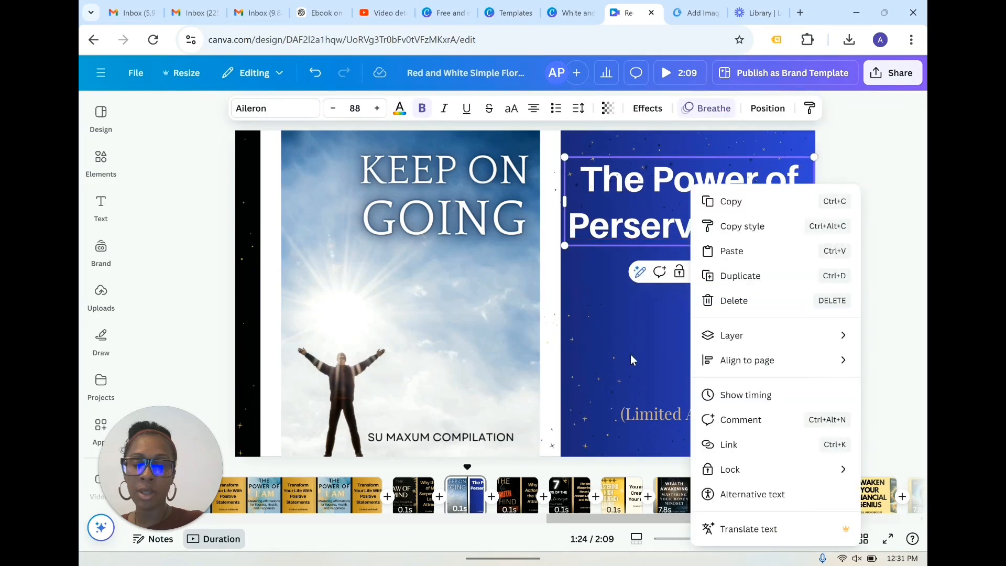
pyautogui.press('Escape')
pyautogui.click(764, 193)
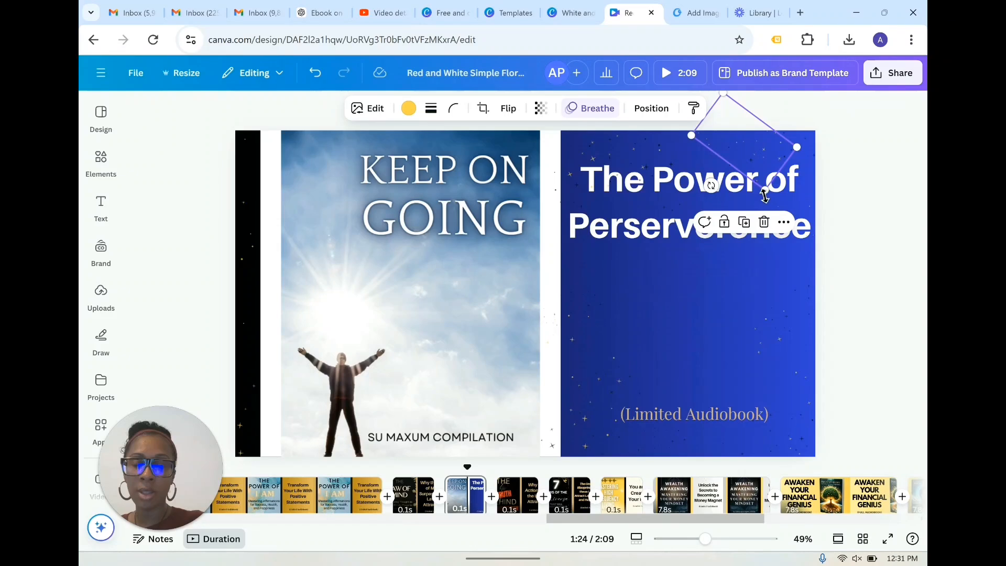
pyautogui.click(775, 191)
pyautogui.click(771, 193)
pyautogui.click(779, 190)
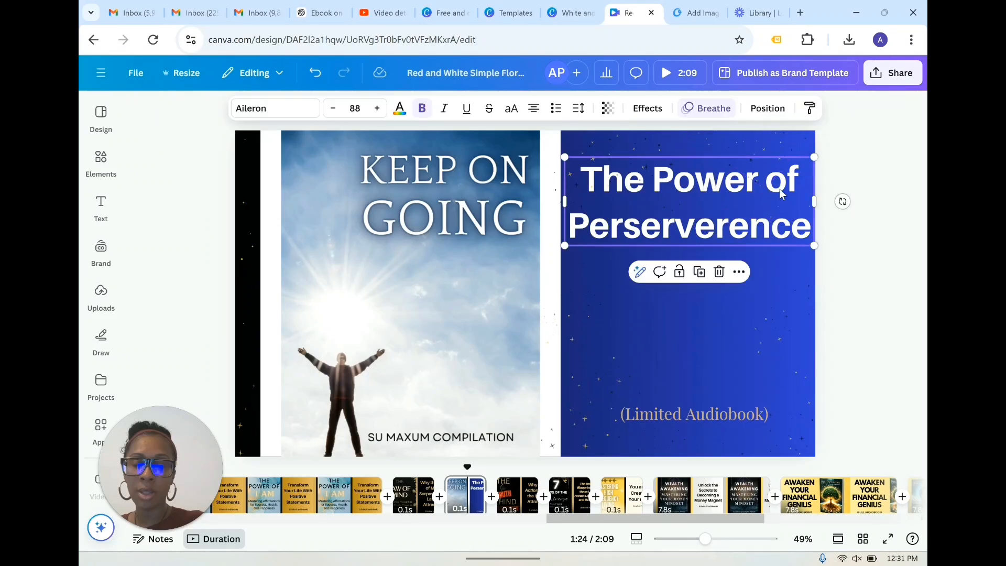
pyautogui.click(779, 189)
pyautogui.click(694, 185)
pyautogui.click(658, 184)
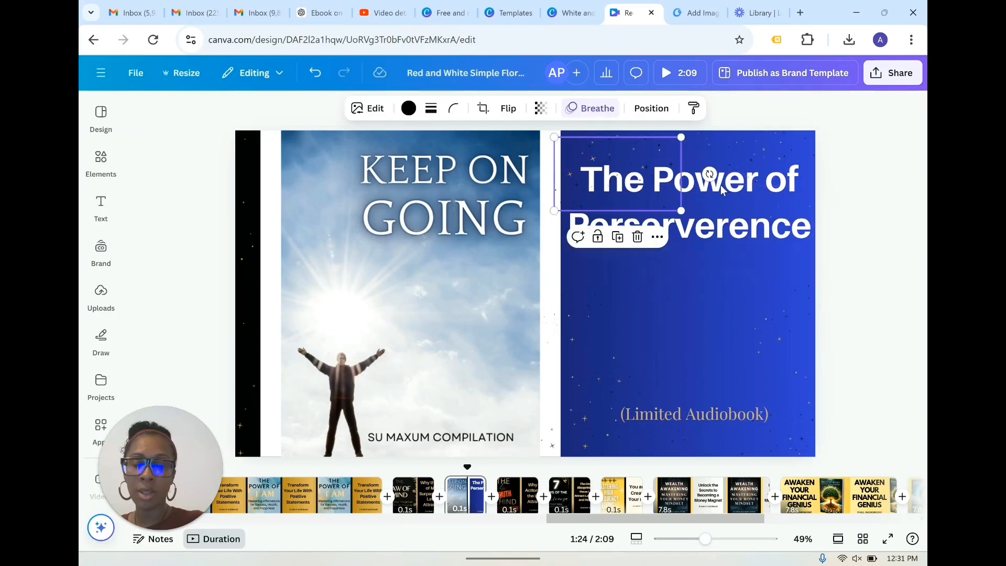
# Step: Move the title lower on the blue background and break it so each word stands on its own line
pyautogui.moveTo(722, 187); pyautogui.dragTo(710, 246)
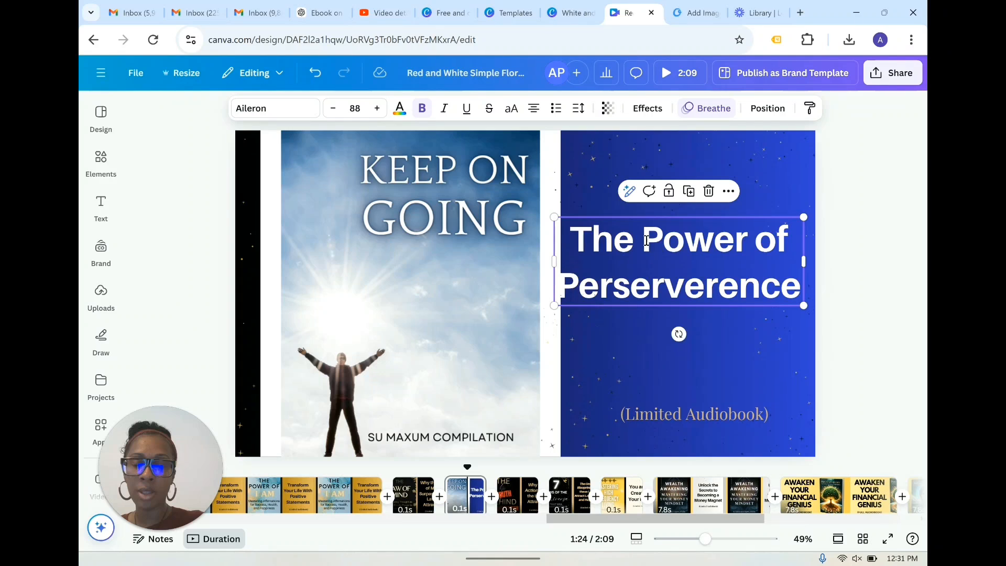
pyautogui.click(647, 241)
pyautogui.press('Return')
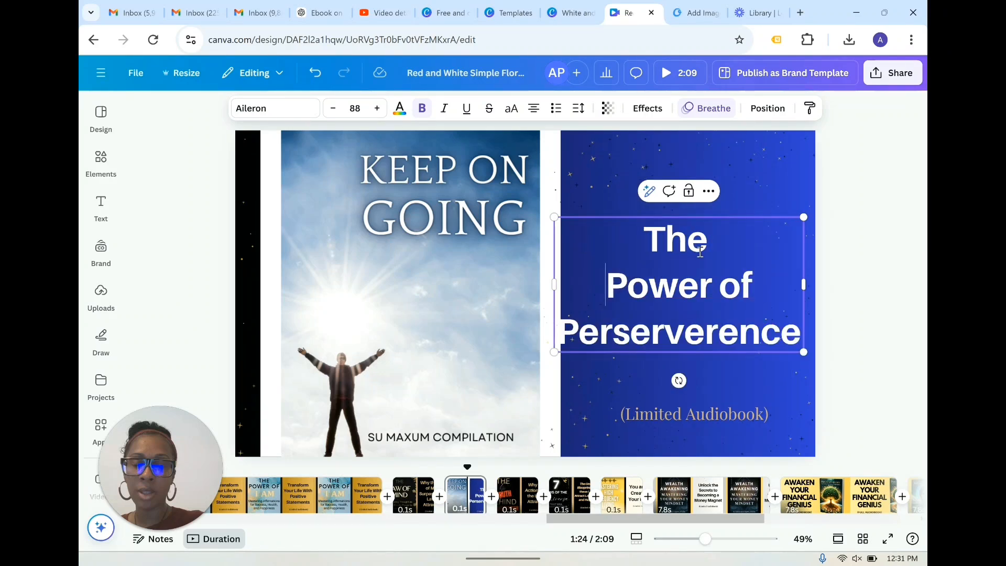
pyautogui.click(718, 285)
pyautogui.press('Return')
pyautogui.click(737, 277)
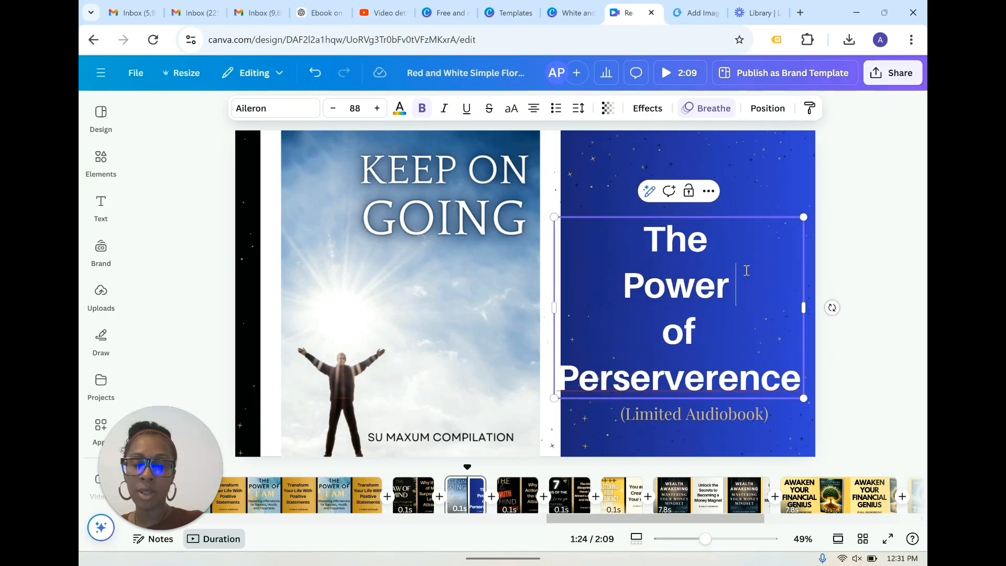
# Step: Move the four-line title up and center it on the blue background above the "(Limited Audiobook)" line
pyautogui.click(673, 236)
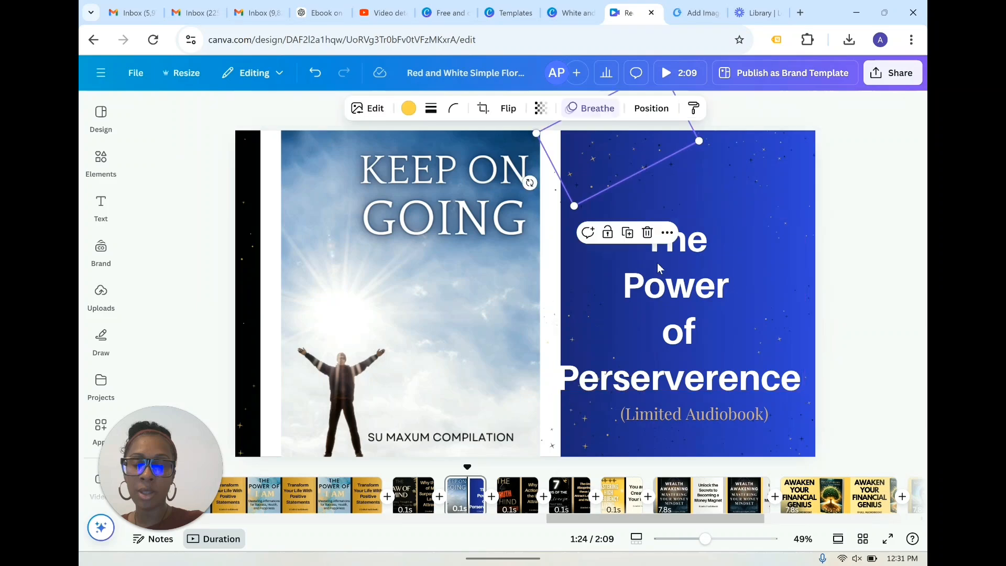
pyautogui.moveTo(673, 236); pyautogui.dragTo(687, 208)
pyautogui.moveTo(691, 264); pyautogui.dragTo(688, 251)
# Step: Change the "(Limited Audiobook)" text to white and deselect it
pyautogui.click(702, 419)
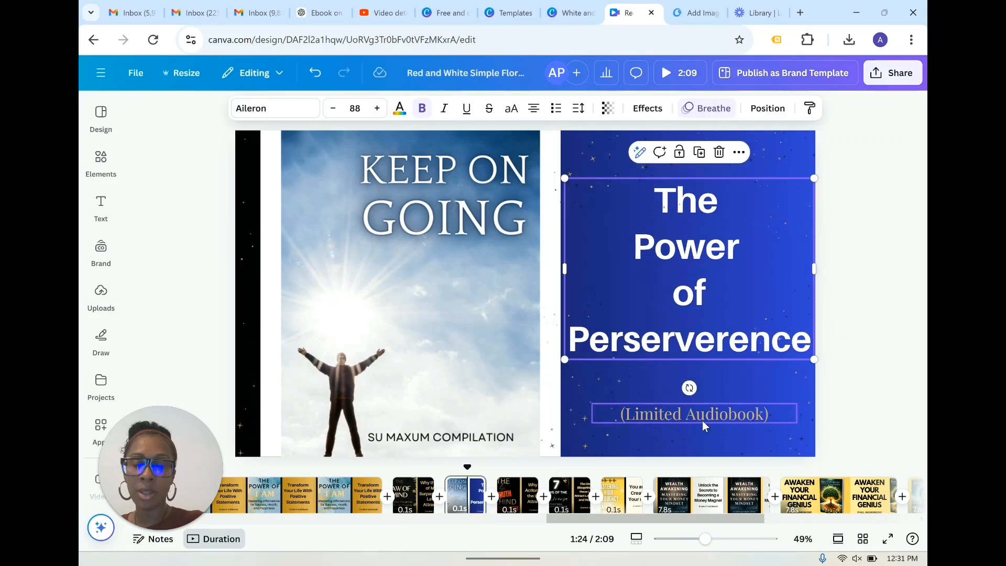
pyautogui.click(400, 109)
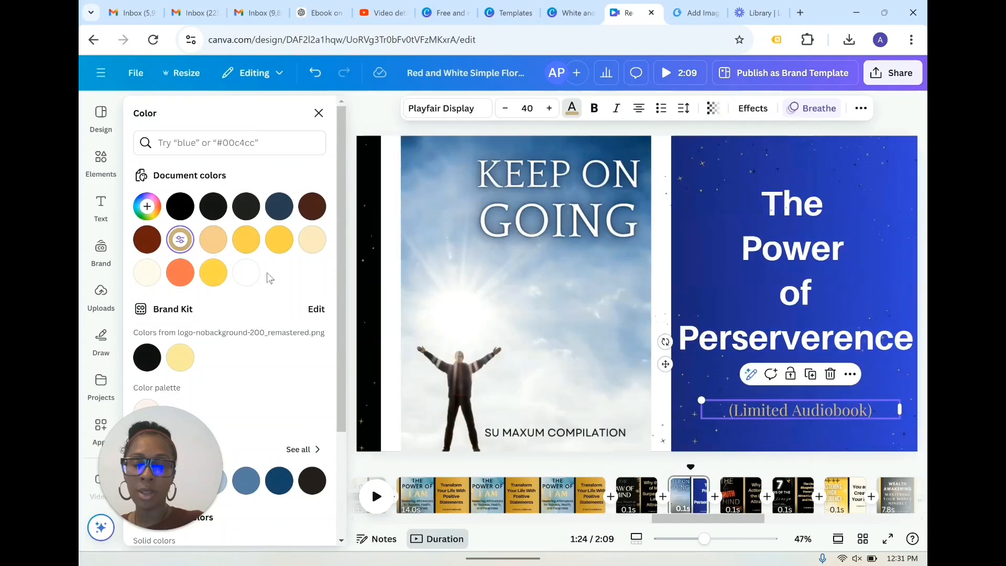
pyautogui.click(246, 273)
pyautogui.click(887, 256)
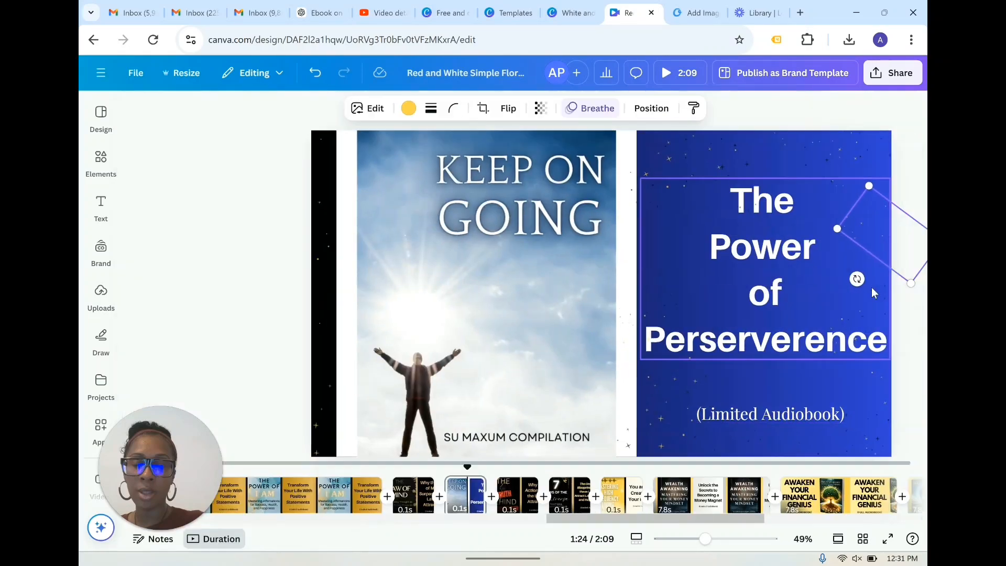
pyautogui.click(892, 300)
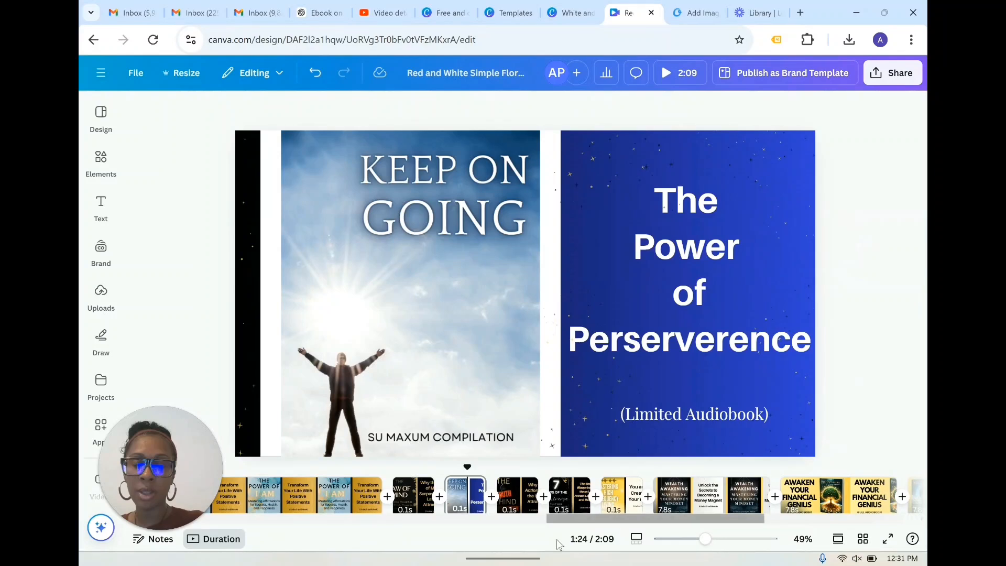
# Step: Compare the finished Keep On Going page with the other audiobook pages, including Power of I Am, Mirror Principle and Law of Mind
pyautogui.click(333, 505)
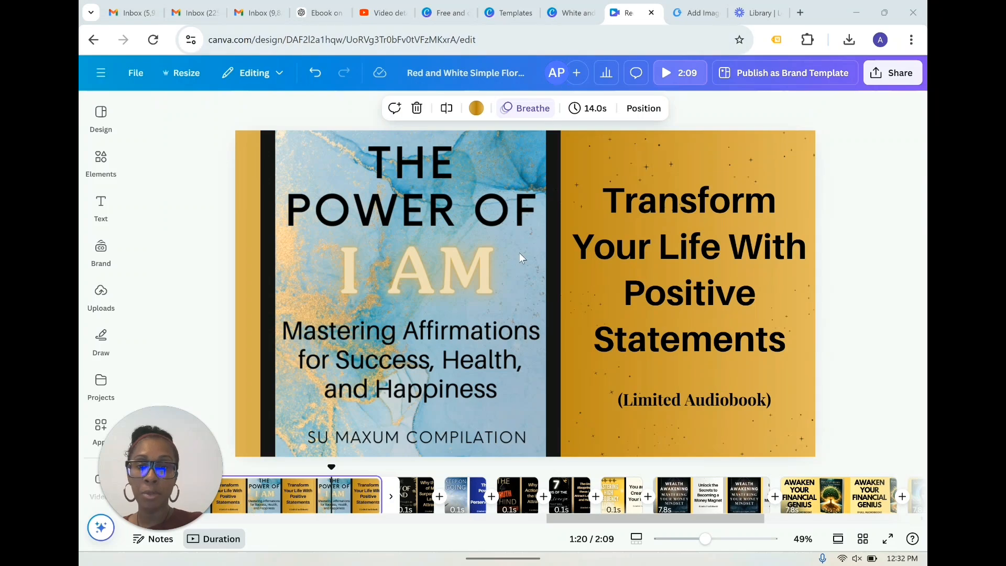
pyautogui.click(465, 503)
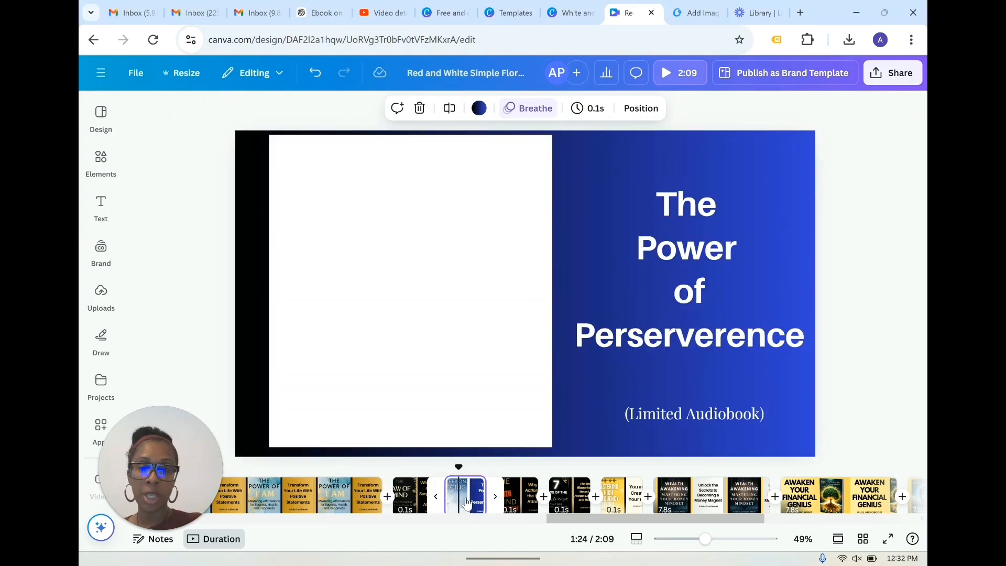
pyautogui.click(893, 280)
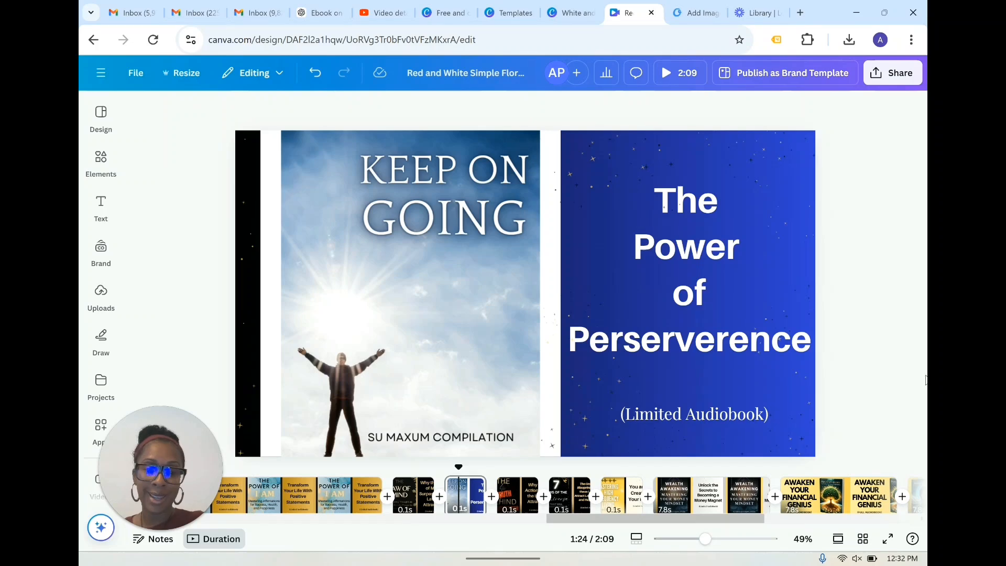
pyautogui.click(816, 493)
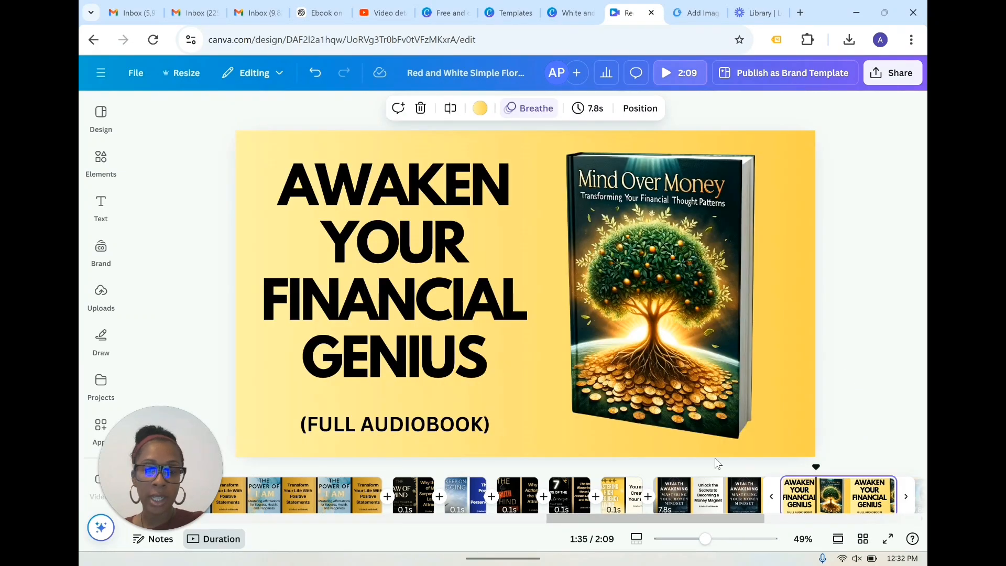
pyautogui.moveTo(640, 519); pyautogui.dragTo(702, 530)
pyautogui.click(709, 504)
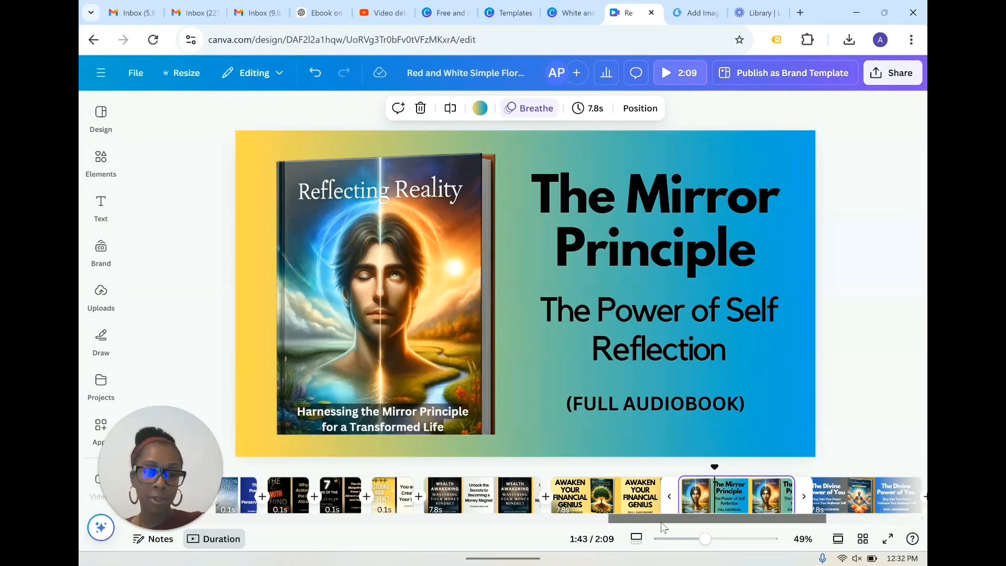
pyautogui.moveTo(661, 522); pyautogui.dragTo(576, 520)
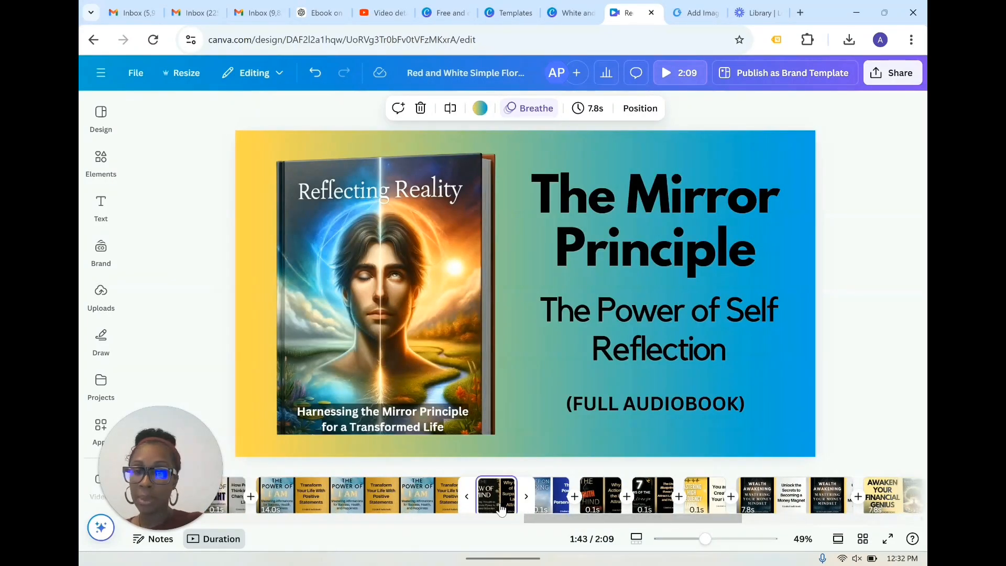
pyautogui.click(504, 506)
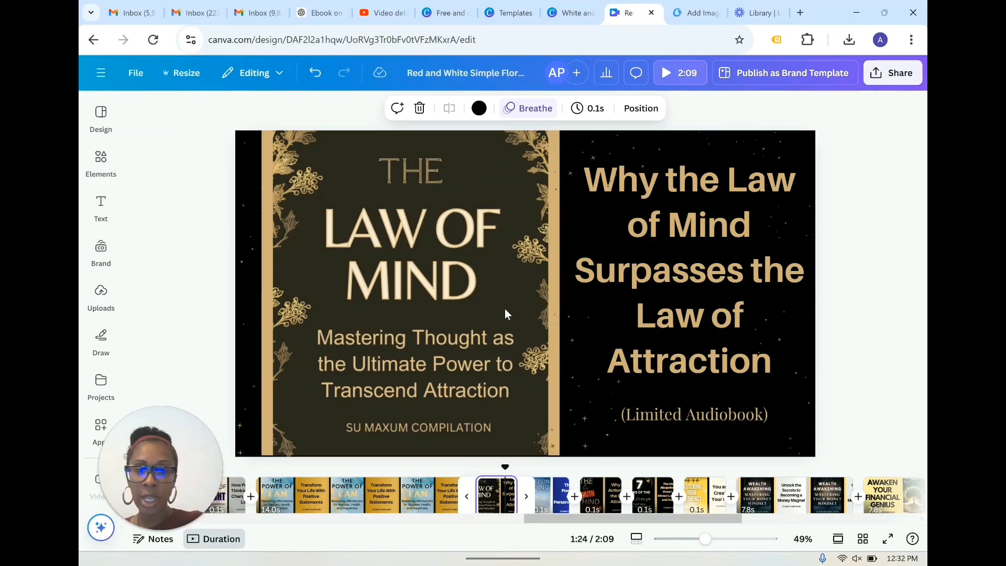
# Step: Return to the Keep On Going page and set the design's download file type to PNG
pyautogui.click(541, 500)
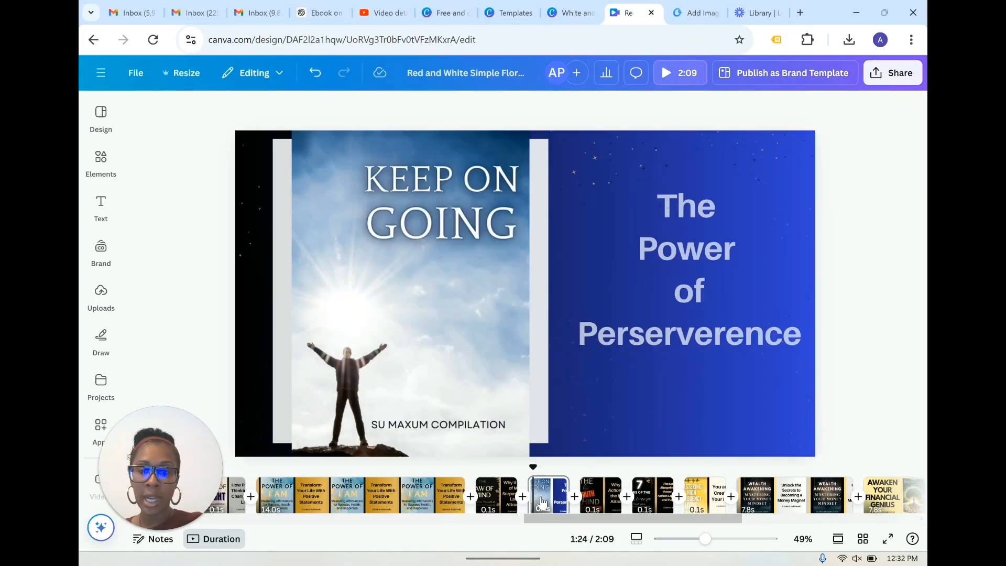
pyautogui.click(894, 77)
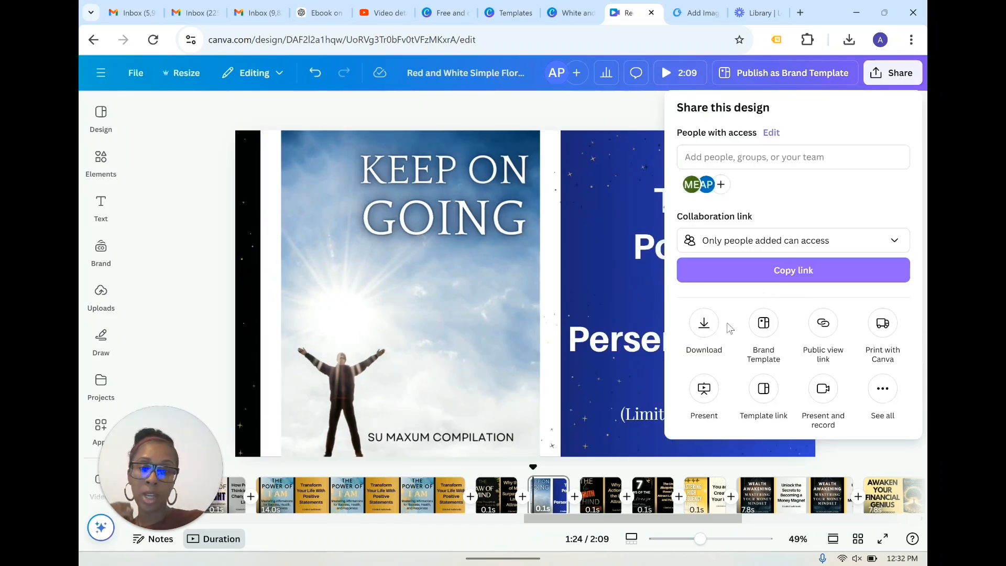
pyautogui.click(704, 325)
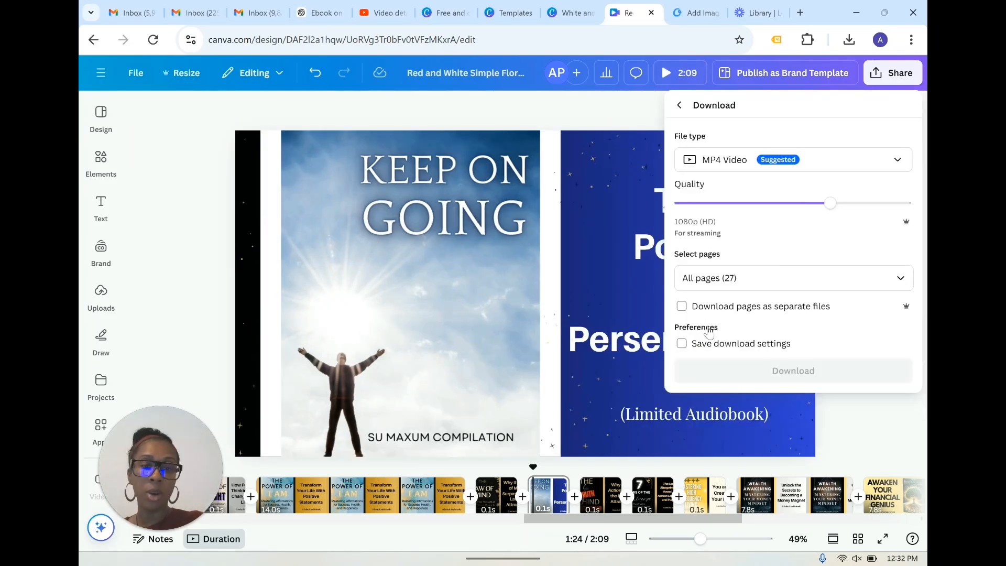
pyautogui.click(752, 168)
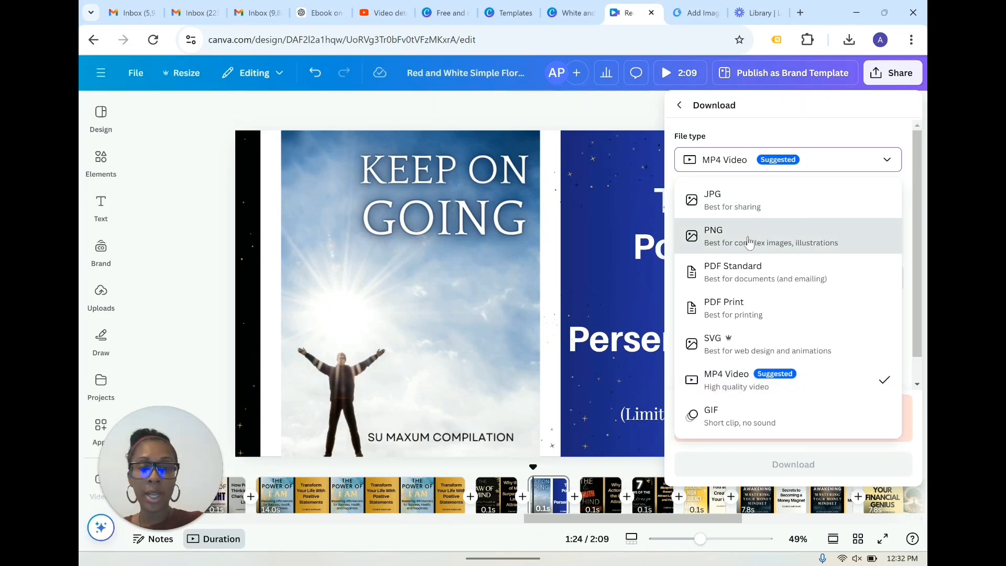
pyautogui.click(750, 241)
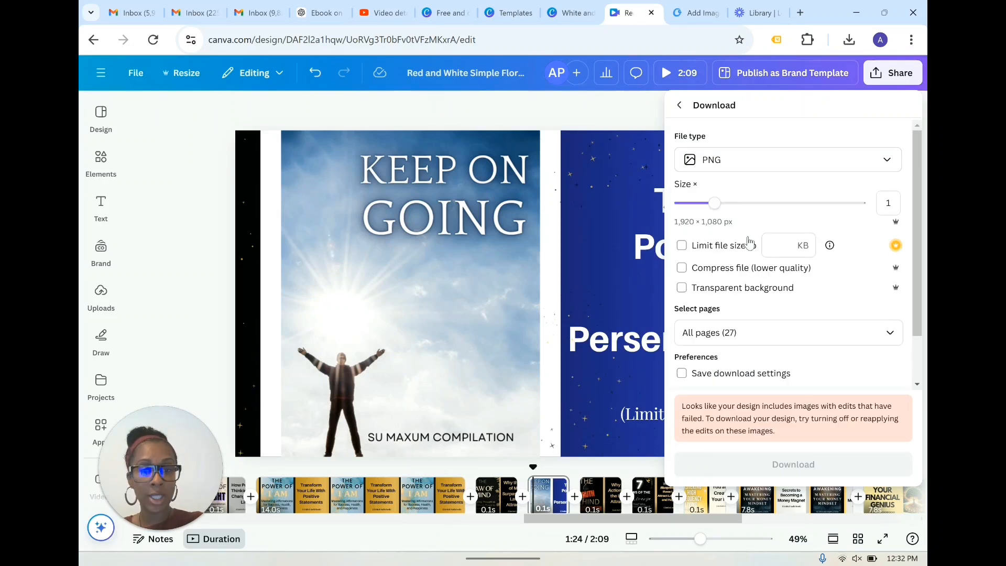
# Step: Restrict the export to only the current page (Page 17) and download it
pyautogui.click(889, 340)
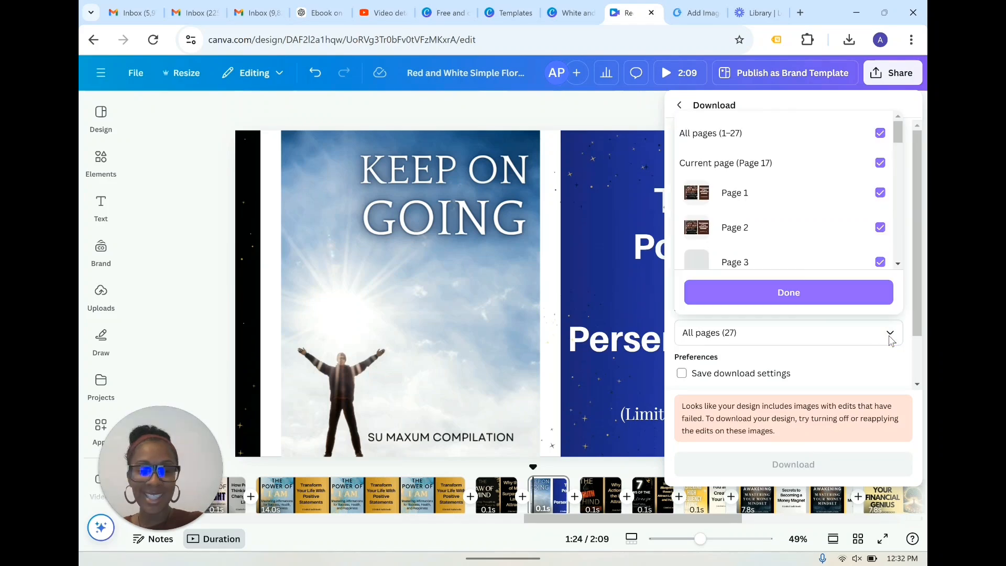
pyautogui.click(882, 134)
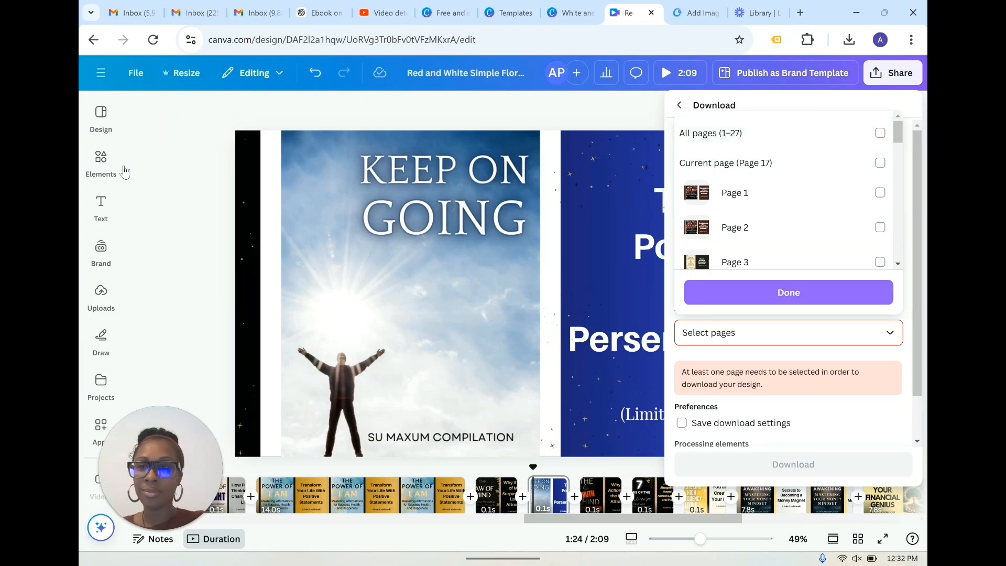
pyautogui.click(746, 169)
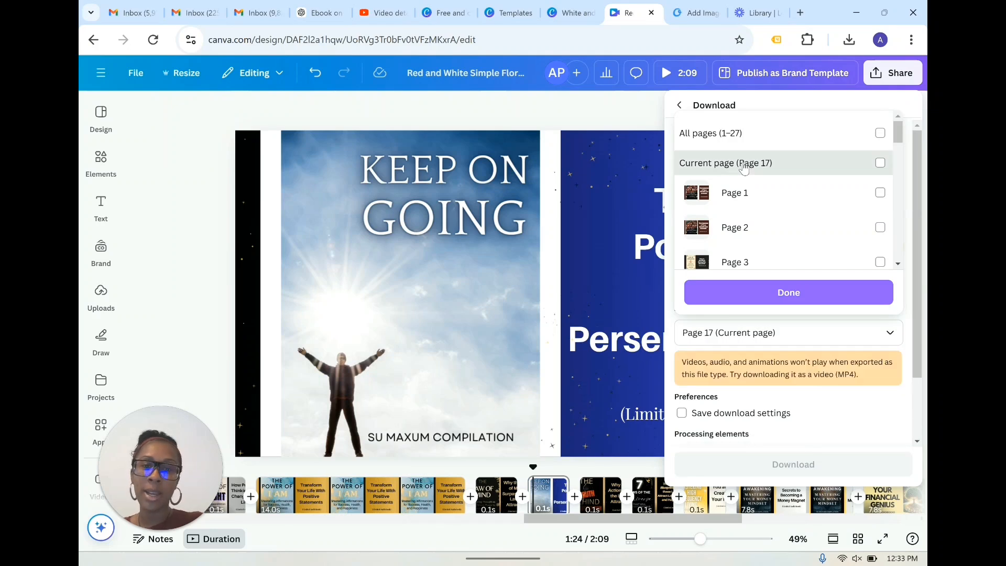
pyautogui.click(790, 297)
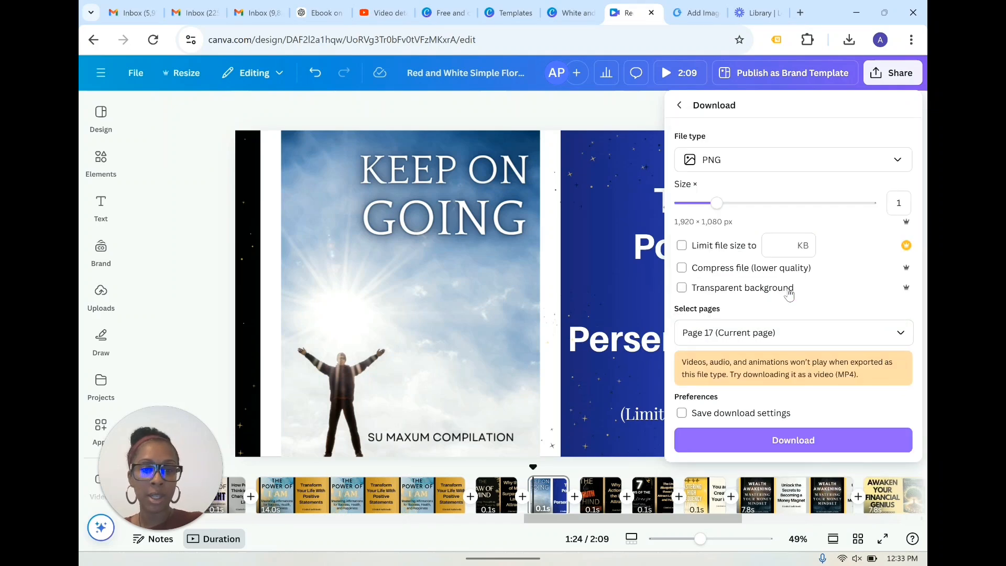
pyautogui.click(791, 442)
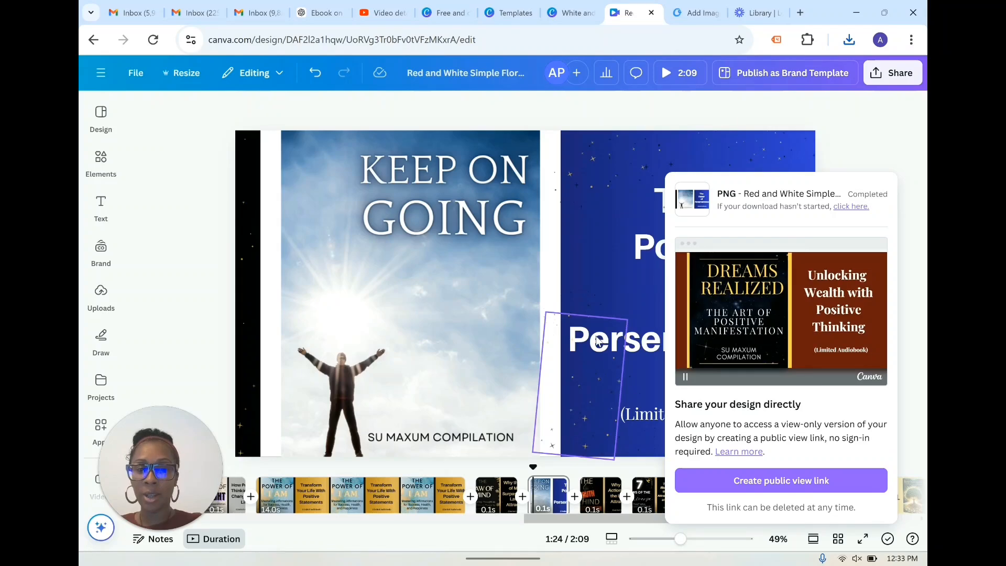
# Step: Switch to Online Converter's Add Image to MP3 page and load "Keep on Going" from the Keep on Going folder as the MP3 file
pyautogui.click(688, 14)
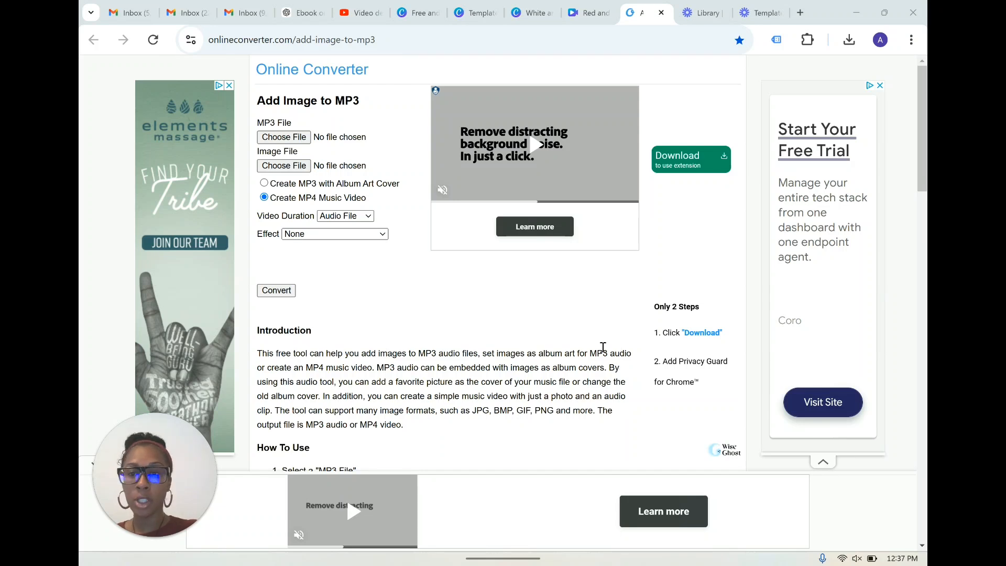
pyautogui.click(302, 139)
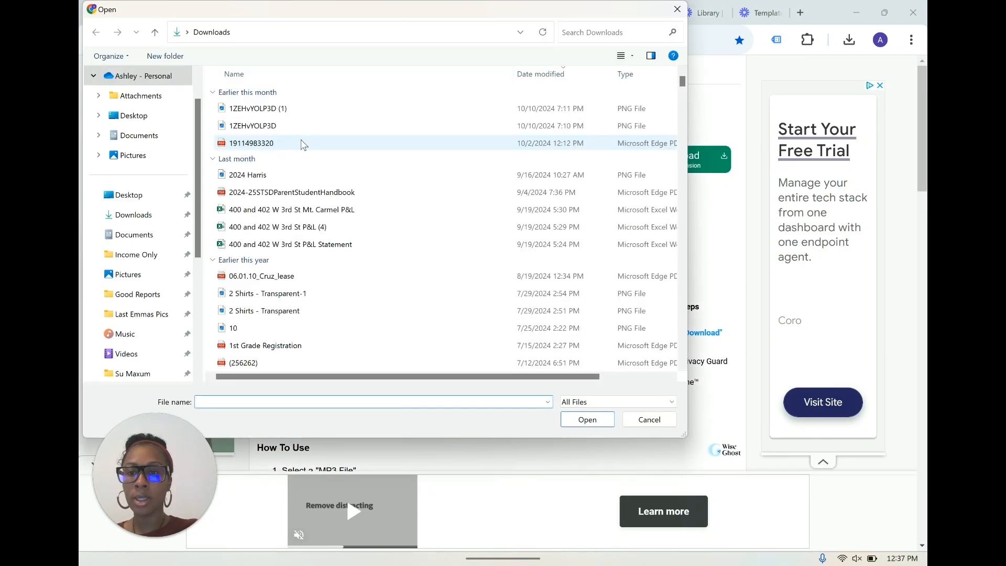
pyautogui.doubleClick(251, 178)
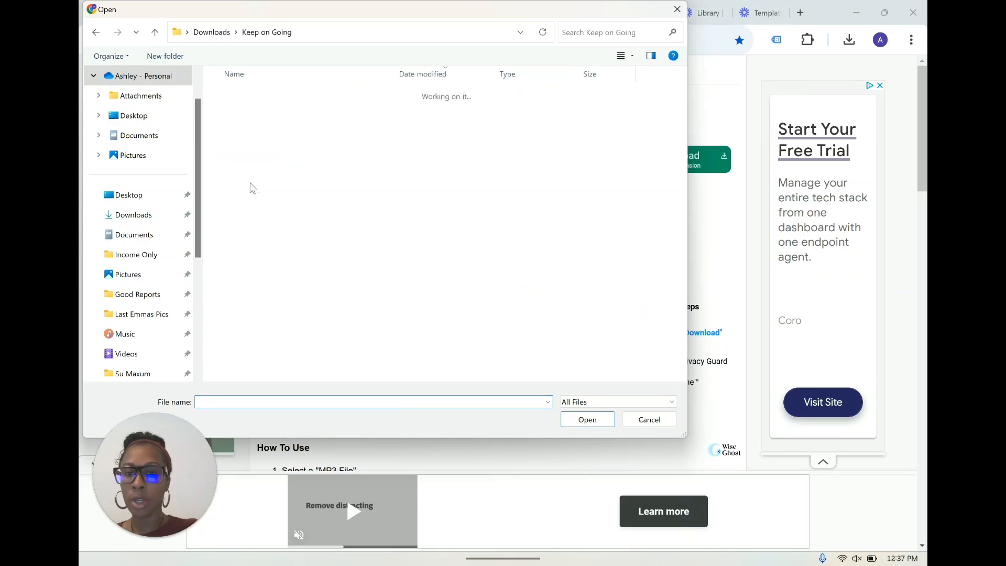
pyautogui.click(247, 110)
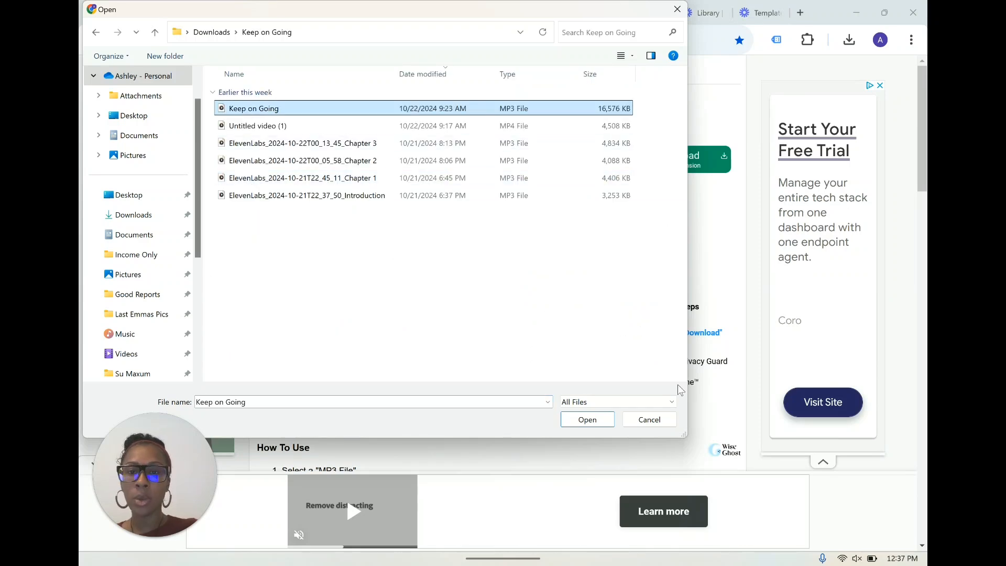
pyautogui.click(596, 421)
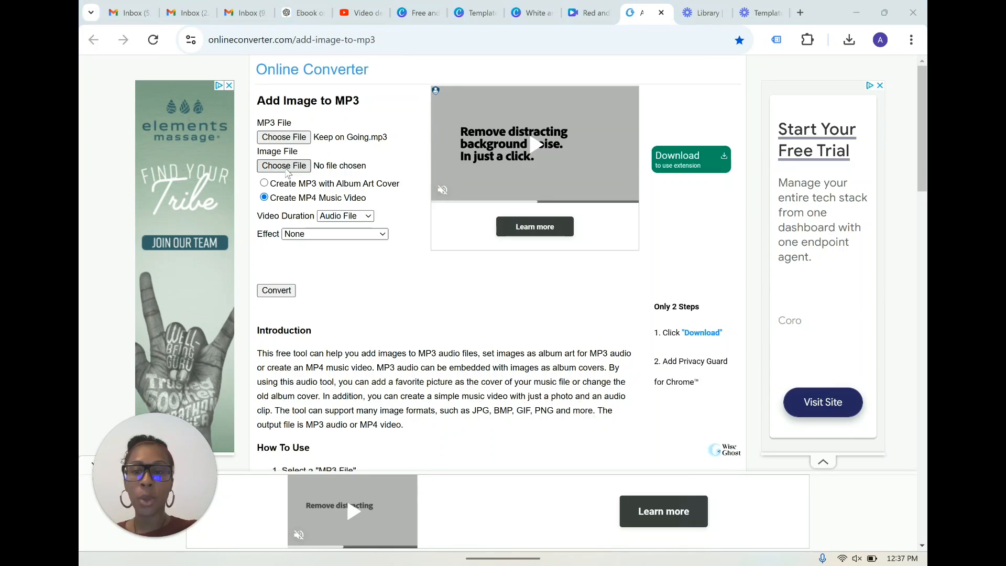
# Step: Load "Red and White Simple Floral Illustrative Beauty YouTube Video Chapters (14)" from Downloads as the image file
pyautogui.click(286, 166)
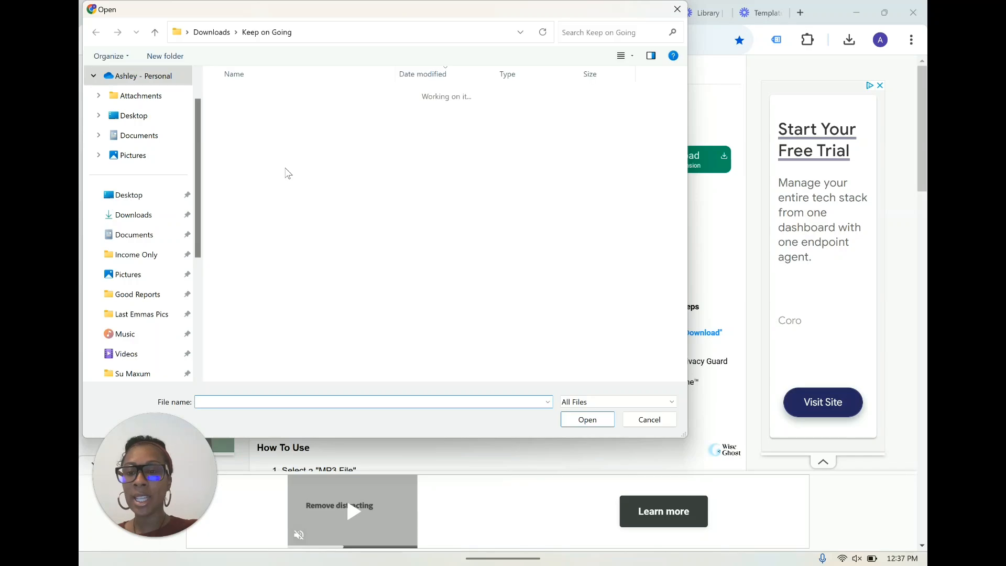
pyautogui.click(211, 32)
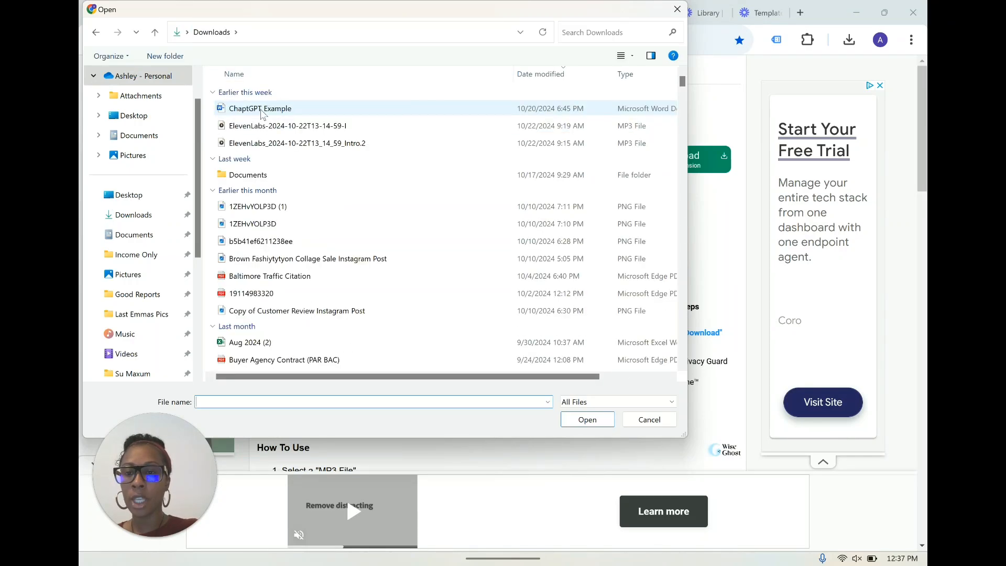
pyautogui.click(265, 125)
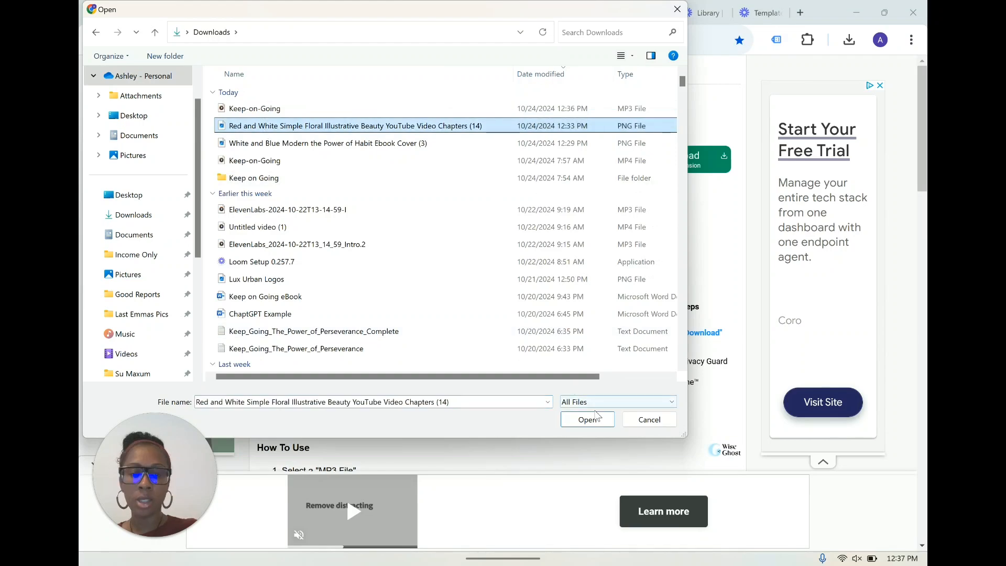
pyautogui.click(595, 418)
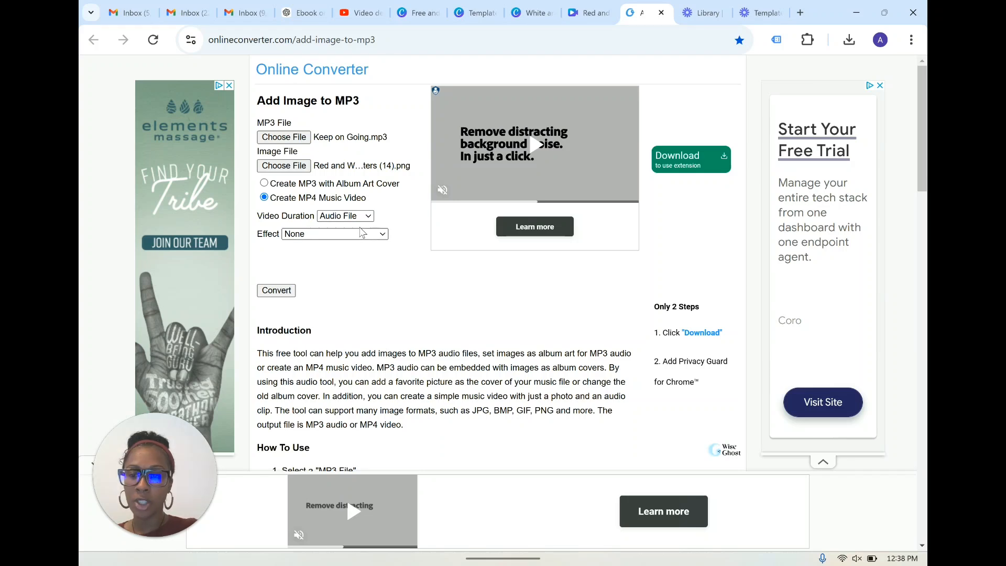
# Step: Review the effect choices, keep None, convert the audio and image into an MP4 music video, and download the converted file
pyautogui.click(359, 236)
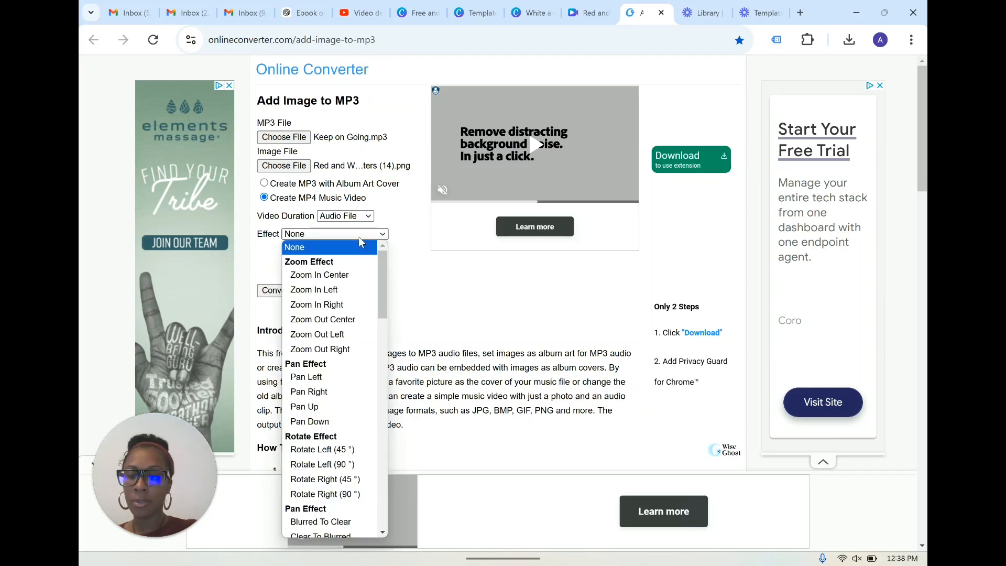
pyautogui.click(359, 237)
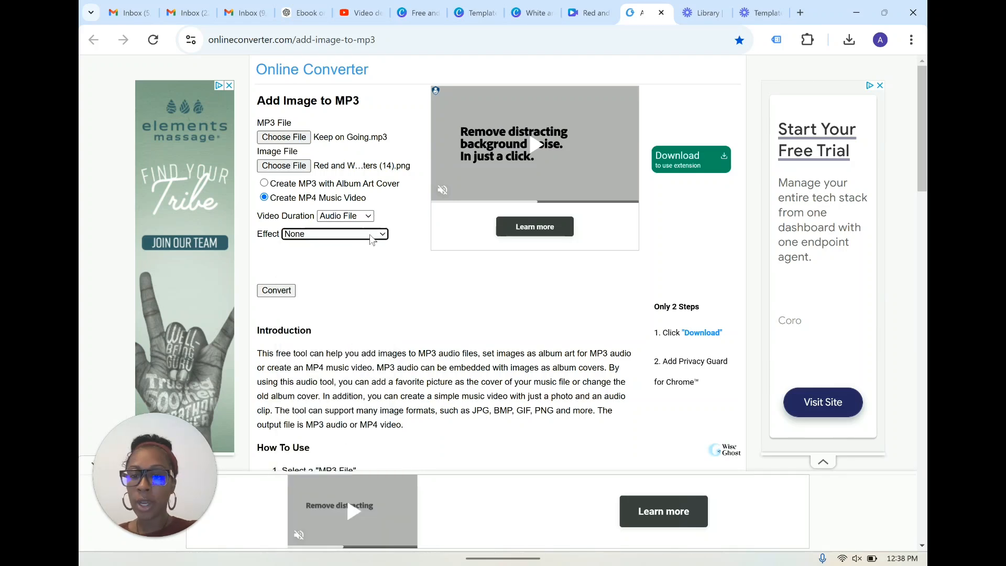
pyautogui.click(289, 293)
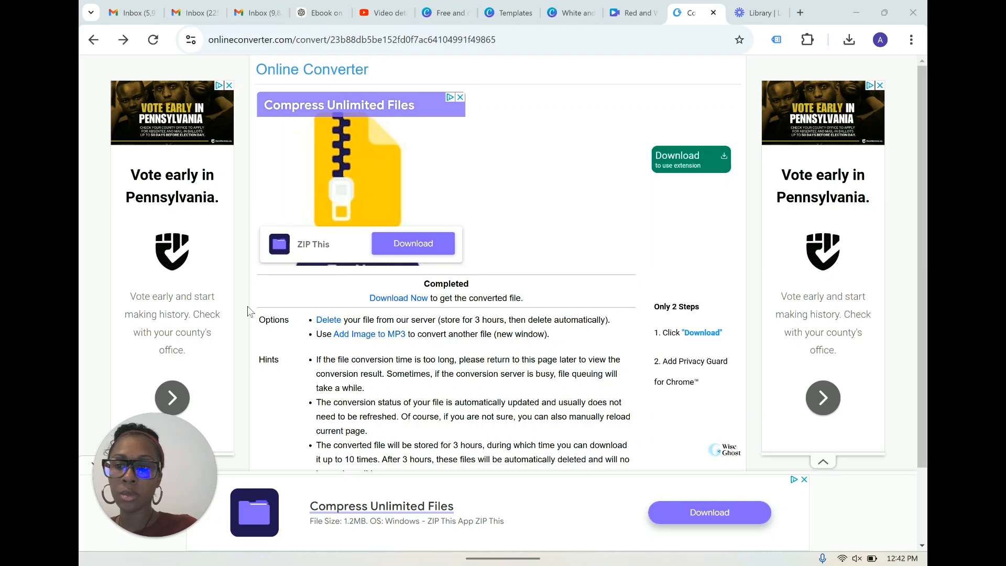
pyautogui.click(383, 304)
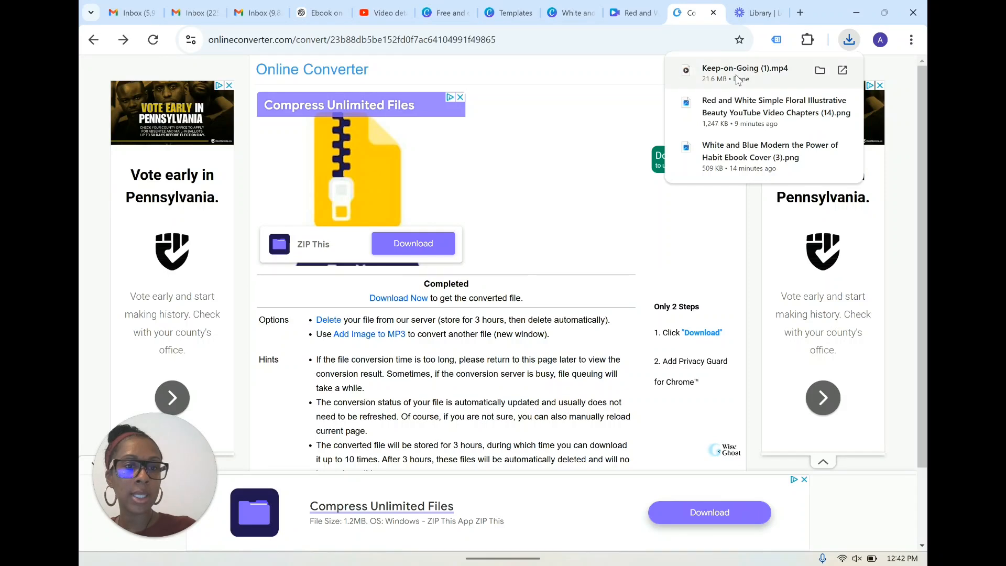
# Step: Play the downloaded Keep-on-Going (1).mp4 with sound on, check several points along its timeline, then pause and close the player
pyautogui.click(735, 74)
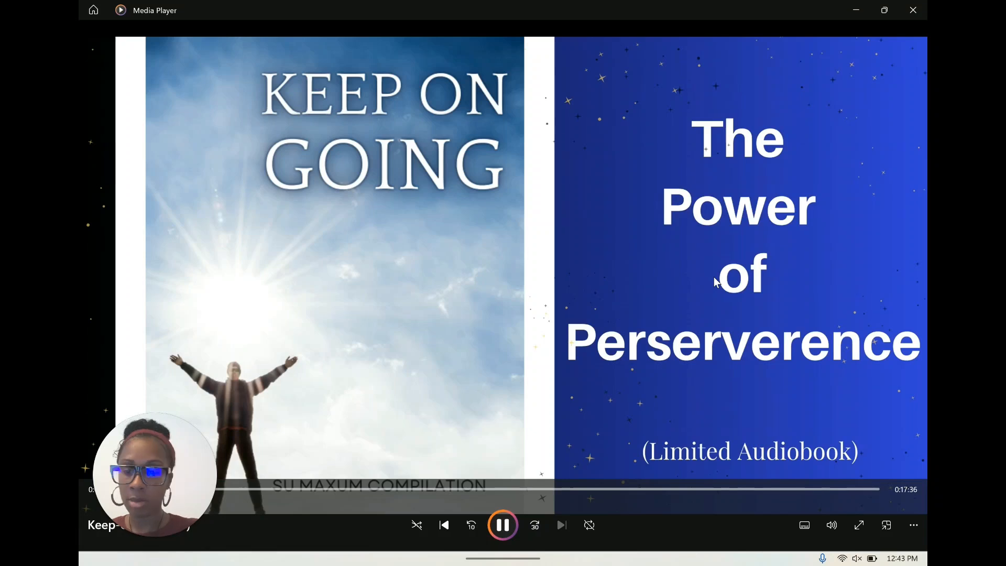
pyautogui.press('XF86AudioMute')
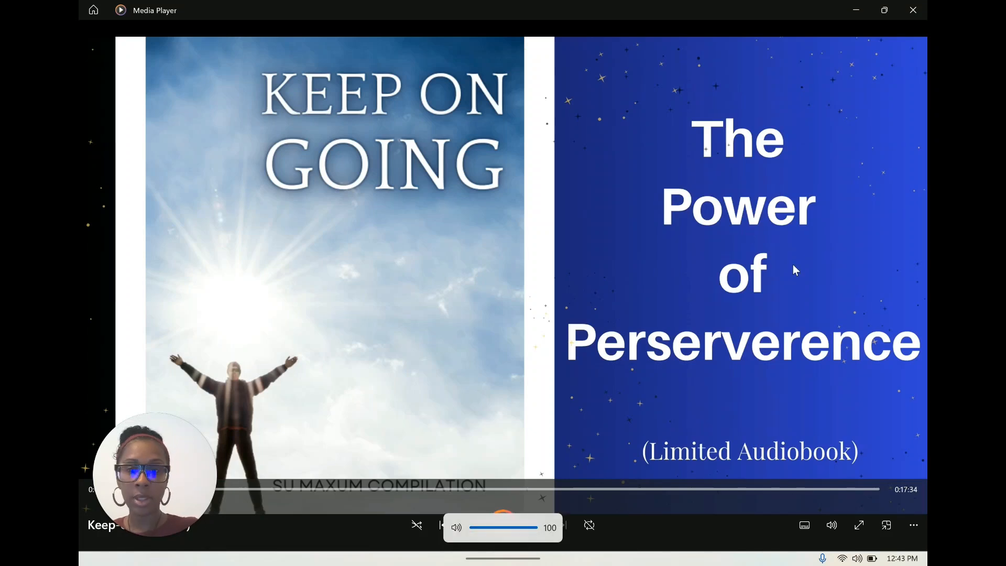
pyautogui.click(368, 489)
pyautogui.moveTo(522, 484); pyautogui.dragTo(538, 486)
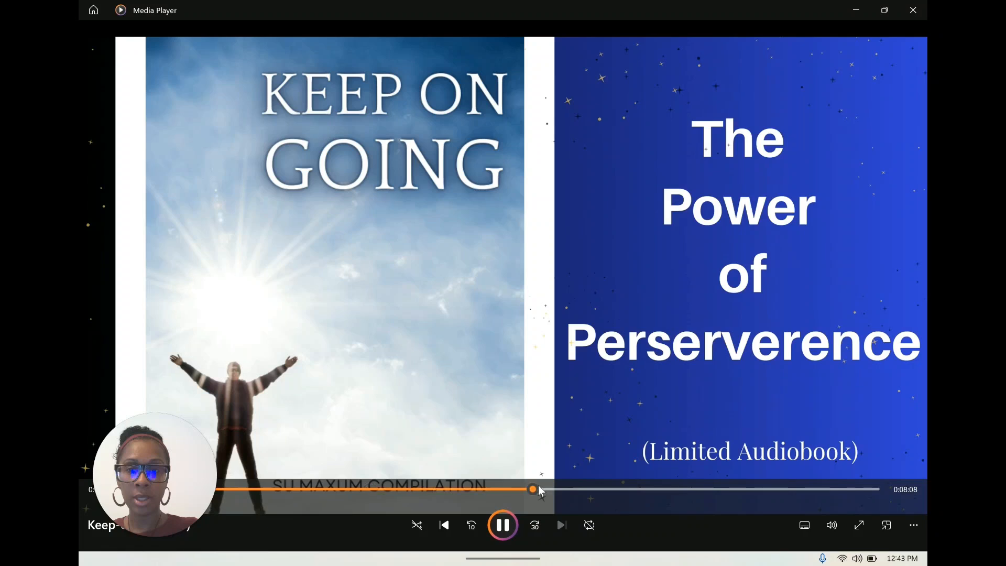
pyautogui.click(626, 489)
pyautogui.click(503, 525)
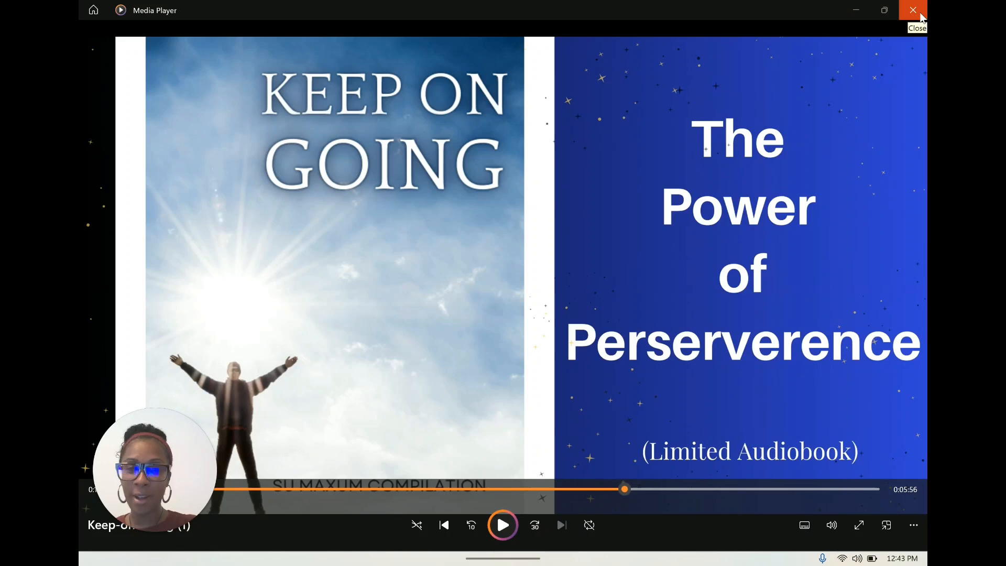
pyautogui.click(920, 16)
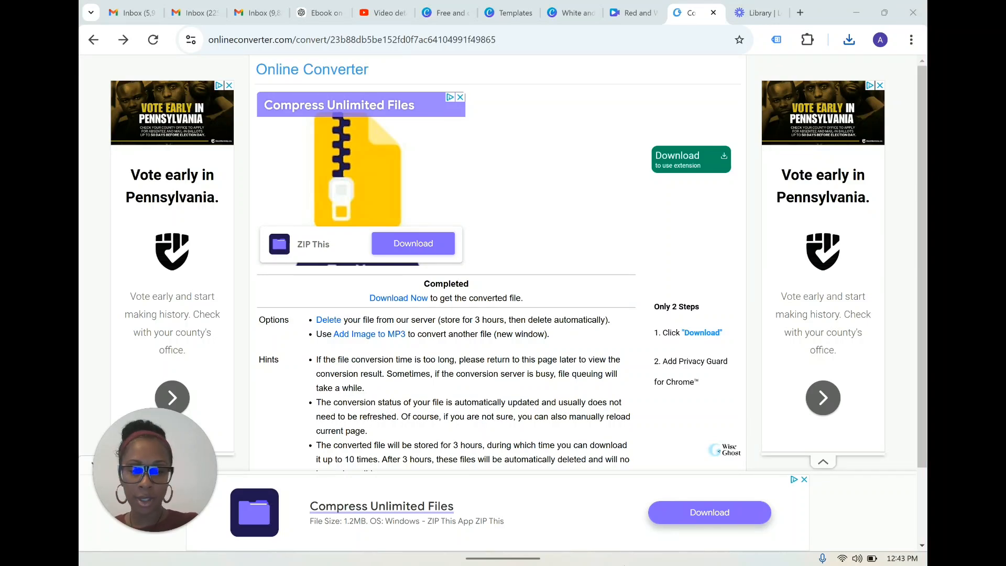
# Step: In Word, write a prompt asking for a YouTube description of no more than 5000 words, SEO and keyword optimized, with hashtags, emojis and bold font where needed
pyautogui.moveTo(611, 563)
pyautogui.click(647, 545)
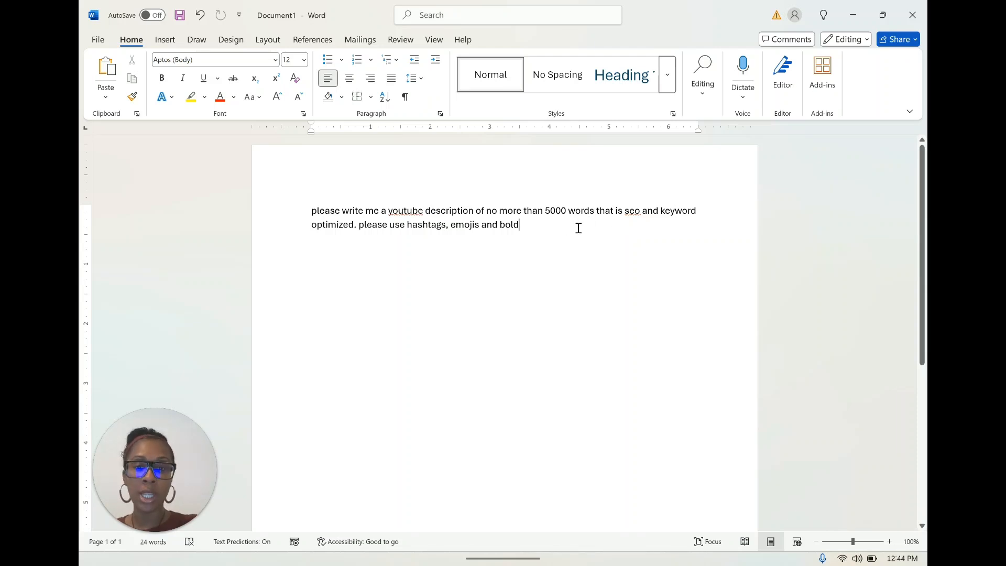
pyautogui.write('font to')
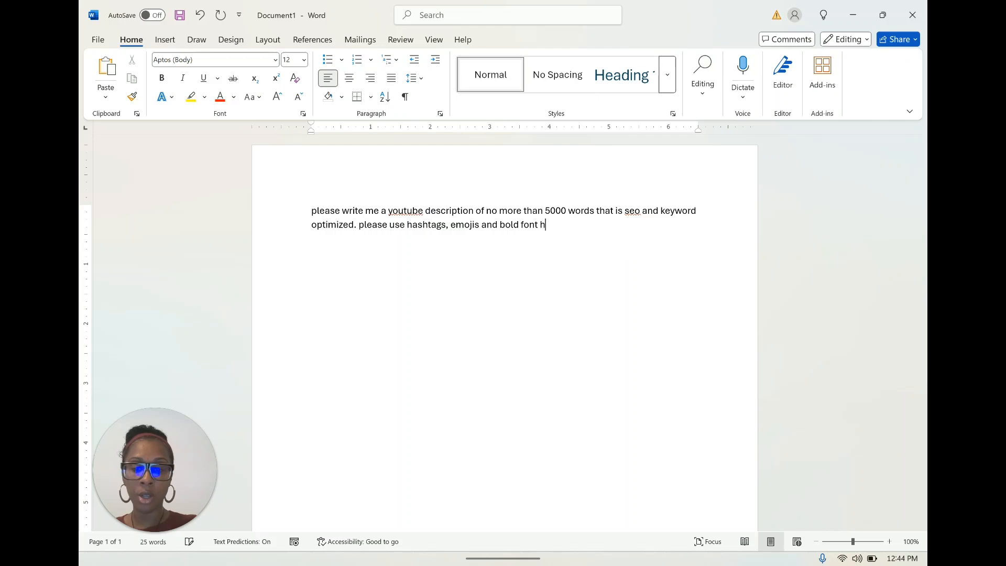
pyautogui.press('BackSpace')
pyautogui.press('BackSpace')
pyautogui.write('where needed.')
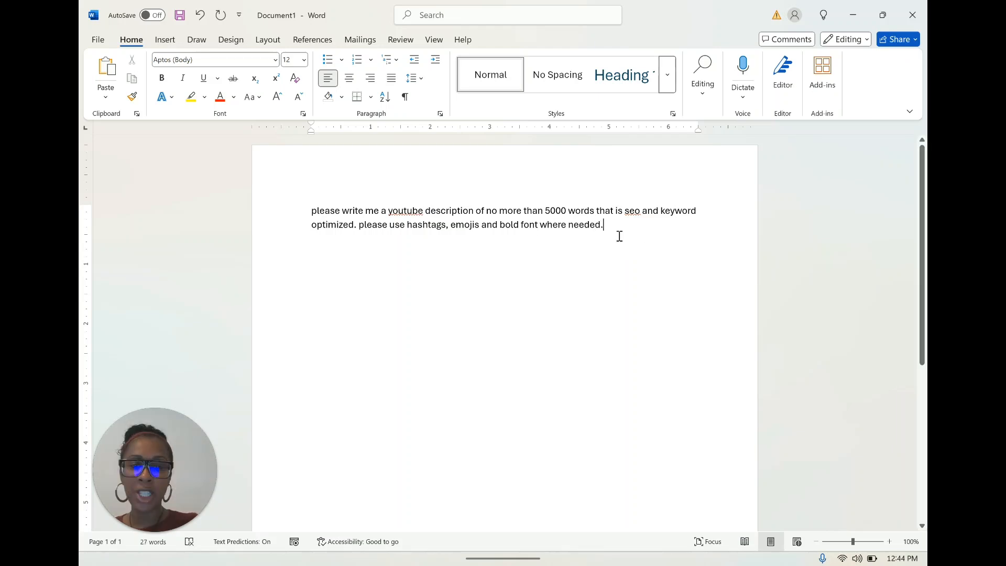
# Step: Copy the YouTube description prompt from Word and send it in the ebook conversation in ChatGPT
pyautogui.moveTo(619, 236); pyautogui.dragTo(306, 209)
pyautogui.hotkey('ctrl', 'c')
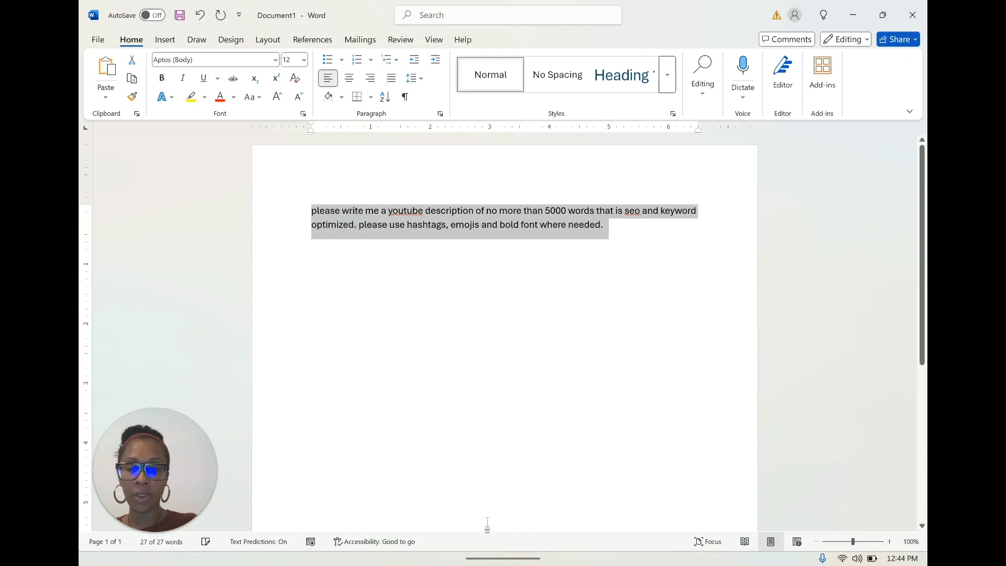
pyautogui.moveTo(489, 562)
pyautogui.click(524, 544)
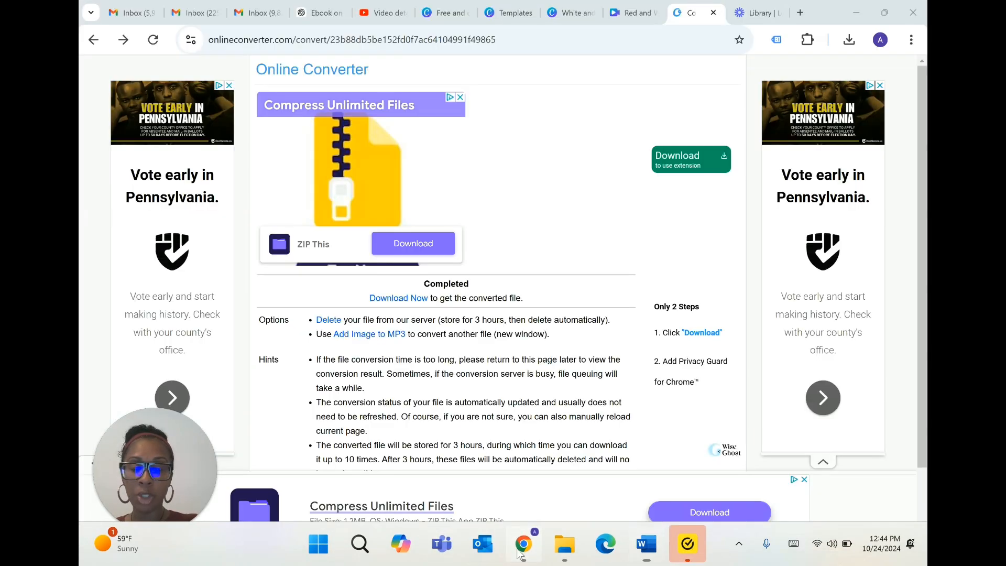
pyautogui.click(329, 12)
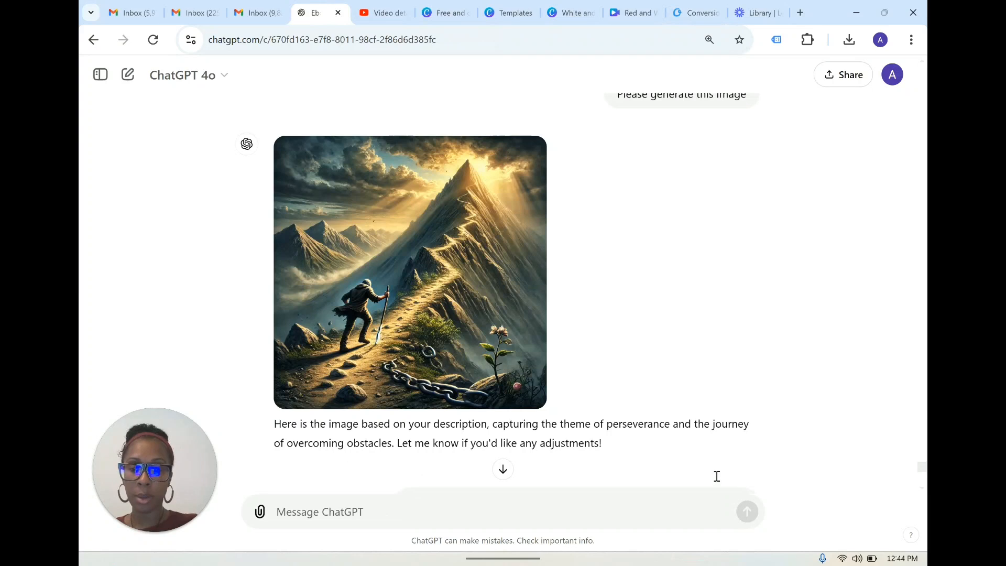
pyautogui.hotkey('ctrl', 'v')
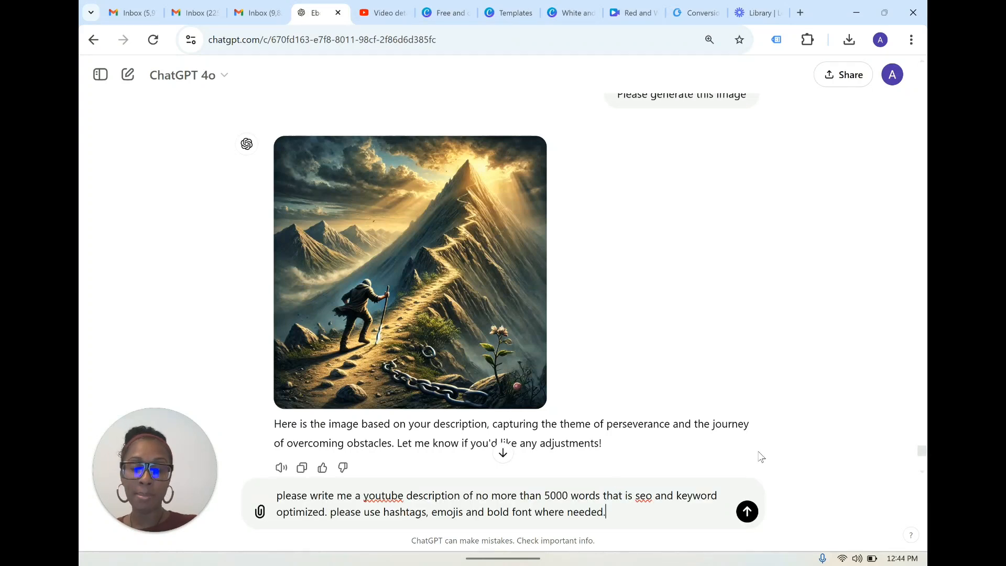
pyautogui.press('Return')
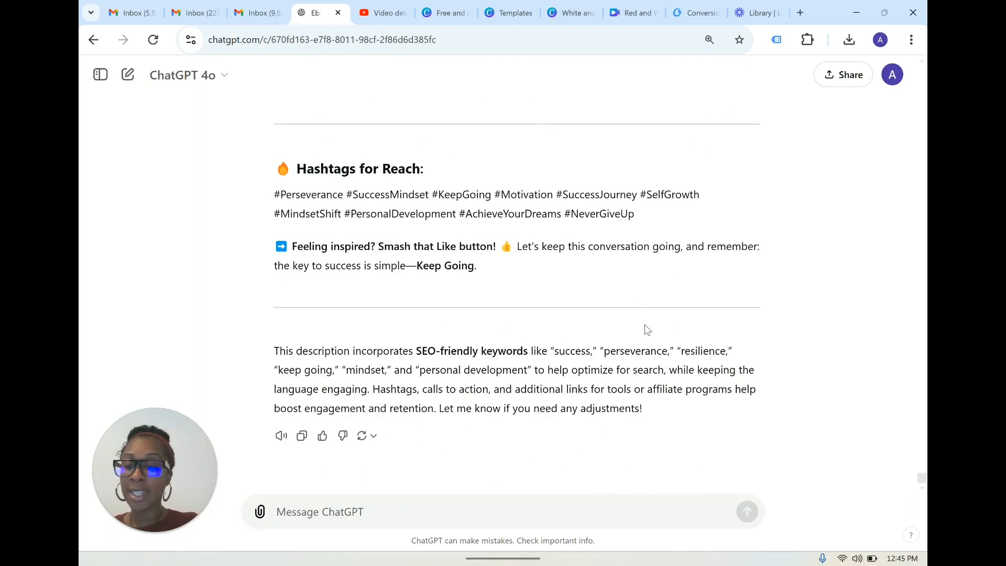
# Step: Copy ChatGPT's reply from its introductory sentence through the "You Are Stronger Than You Think" paragraph
pyautogui.scroll(10, 648, 329)
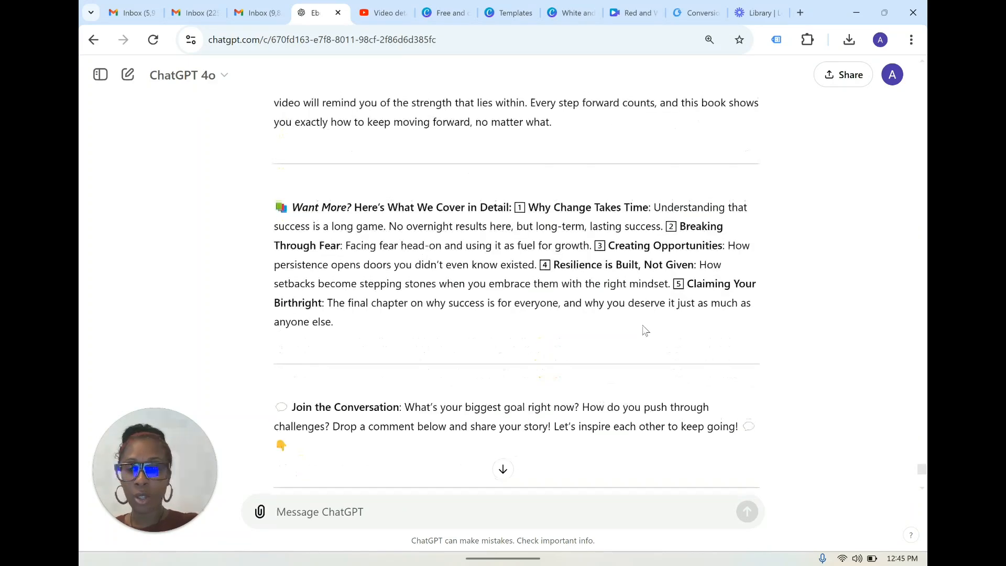
pyautogui.scroll(5, 646, 330)
pyautogui.tripleClick(579, 375)
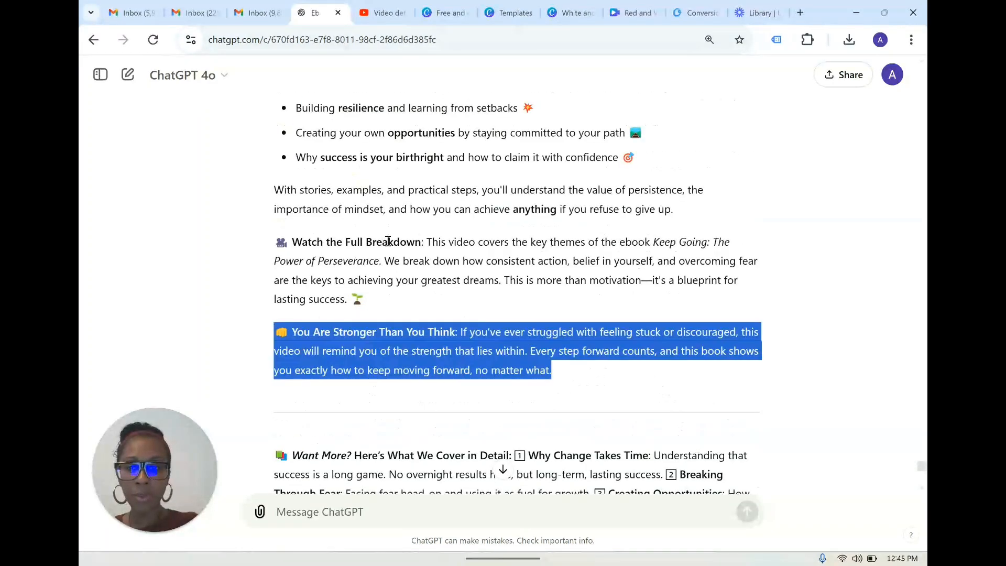
pyautogui.moveTo(388, 241); pyautogui.dragTo(262, 129)
pyautogui.hotkey('ctrl', 'c')
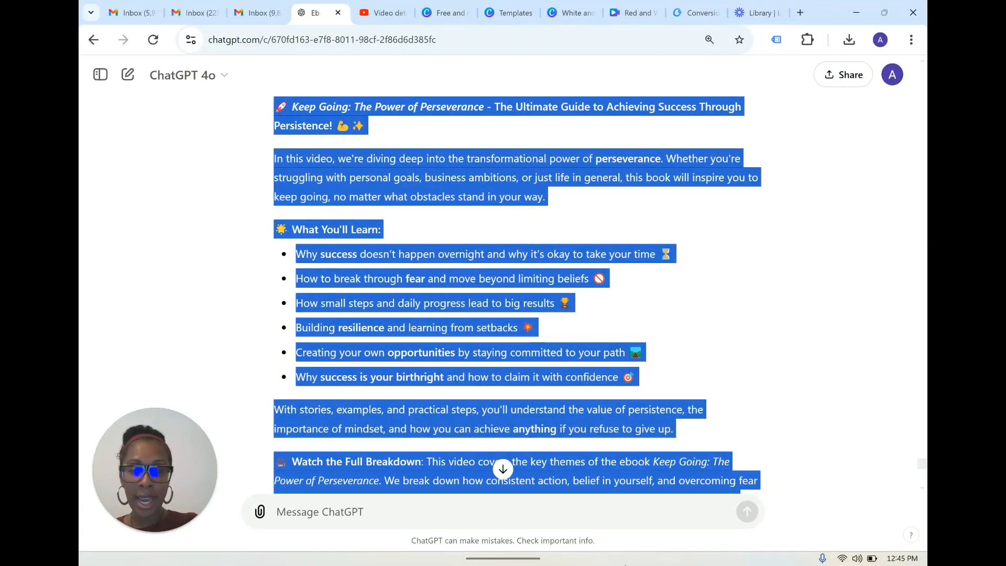
# Step: Switch to Word and paste the copied YouTube description over the selected prompt text
pyautogui.click(633, 553)
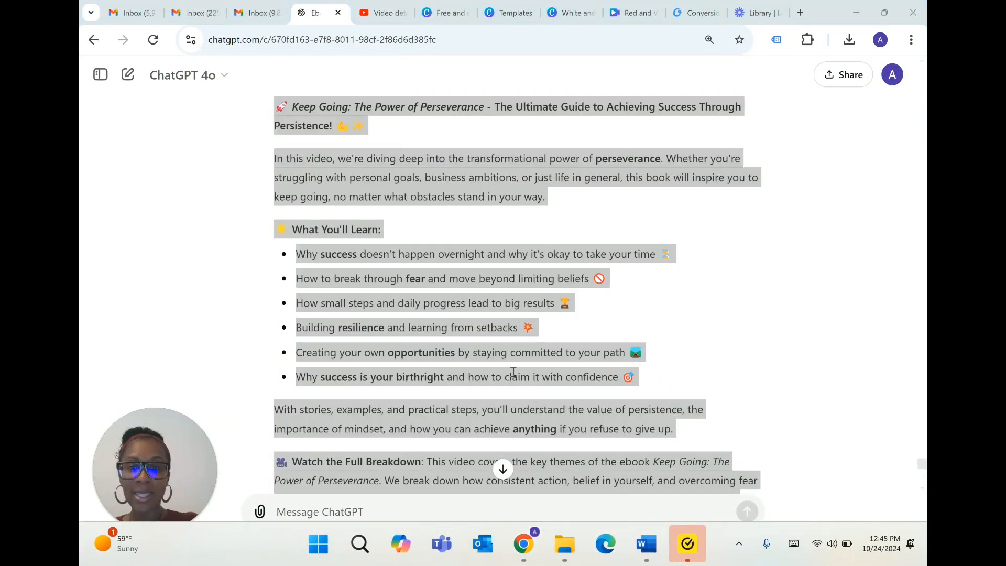
pyautogui.click(646, 556)
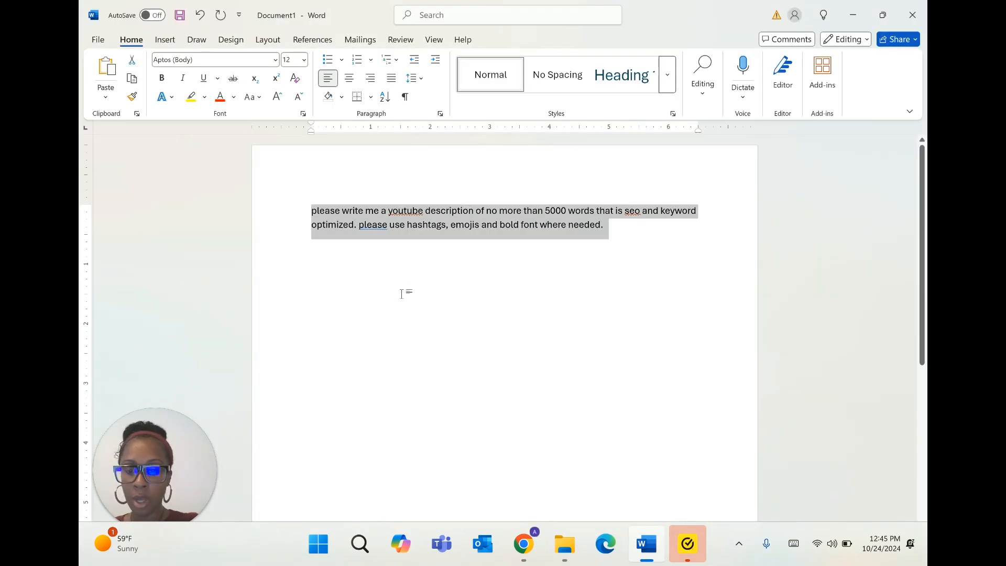
pyautogui.click(401, 294)
pyautogui.hotkey('ctrl', 'v')
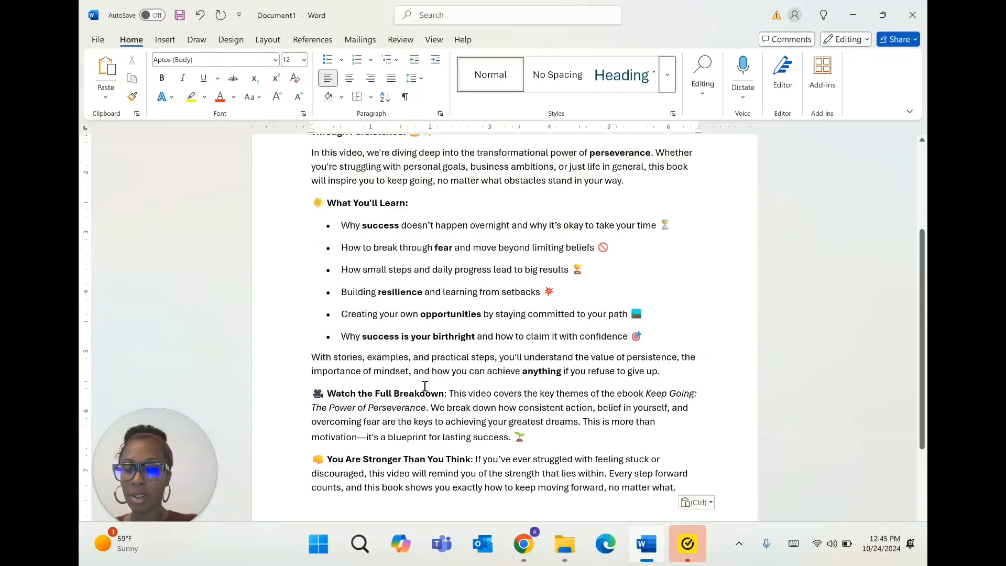
# Step: Review the pasted description in Word, highlighting the whole description body and its "Keep Going: The Power of Perseverance" title before reading to the end
pyautogui.scroll(1, 422, 388)
pyautogui.scroll(2, 389, 318)
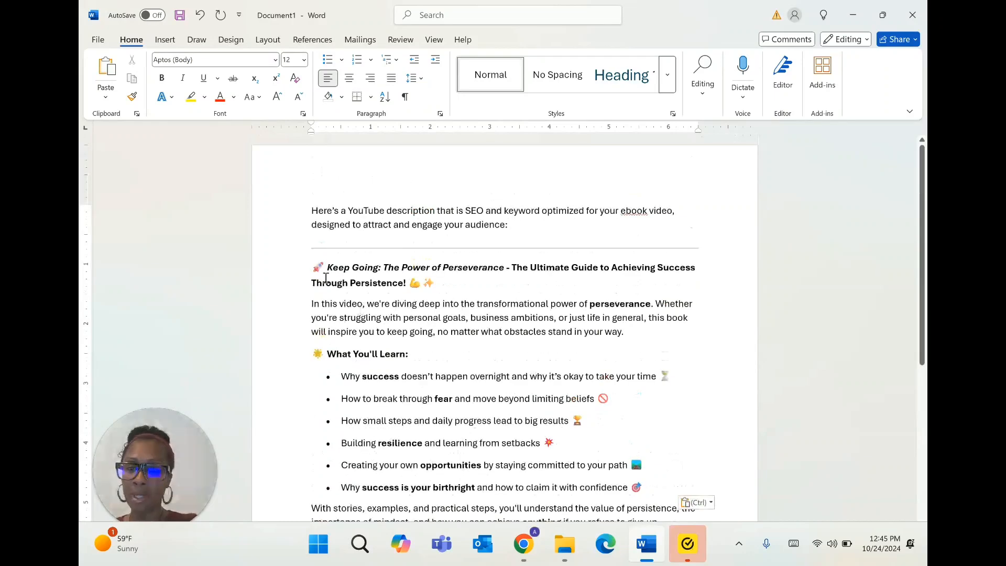
pyautogui.moveTo(332, 277); pyautogui.dragTo(703, 379)
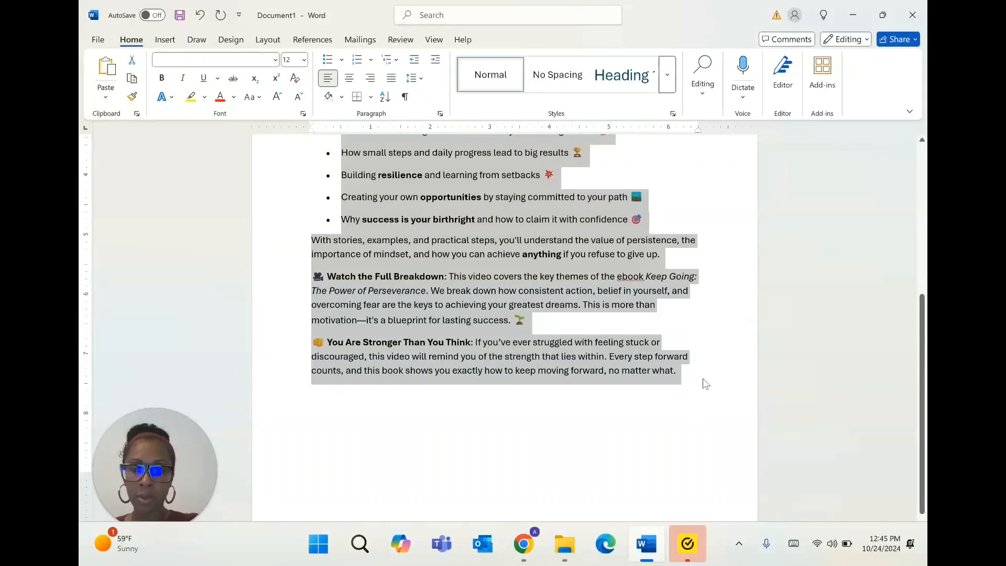
pyautogui.scroll(3, 707, 388)
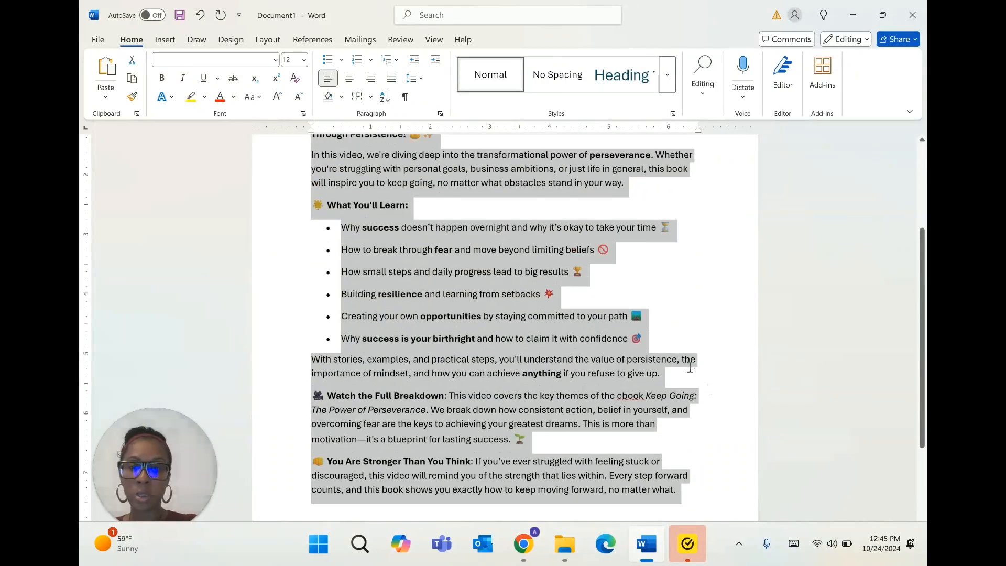
pyautogui.click(620, 350)
pyautogui.scroll(1, 621, 350)
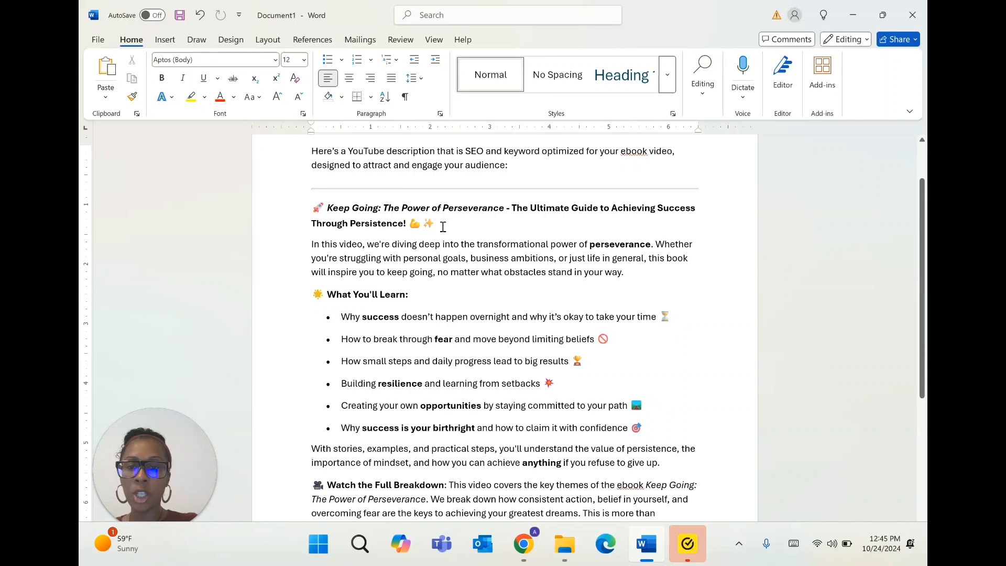
pyautogui.moveTo(443, 227); pyautogui.dragTo(314, 209)
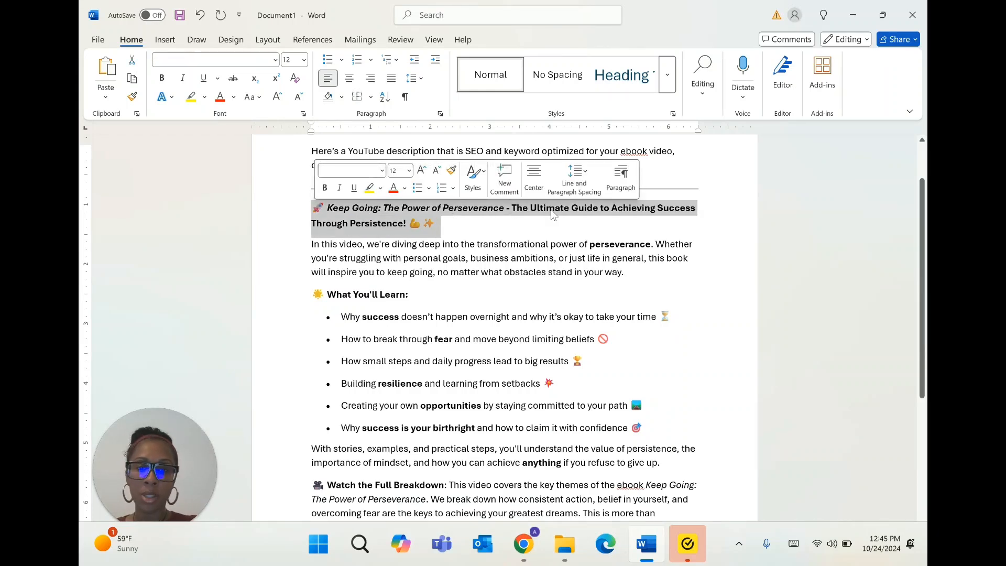
pyautogui.click(434, 249)
pyautogui.click(313, 243)
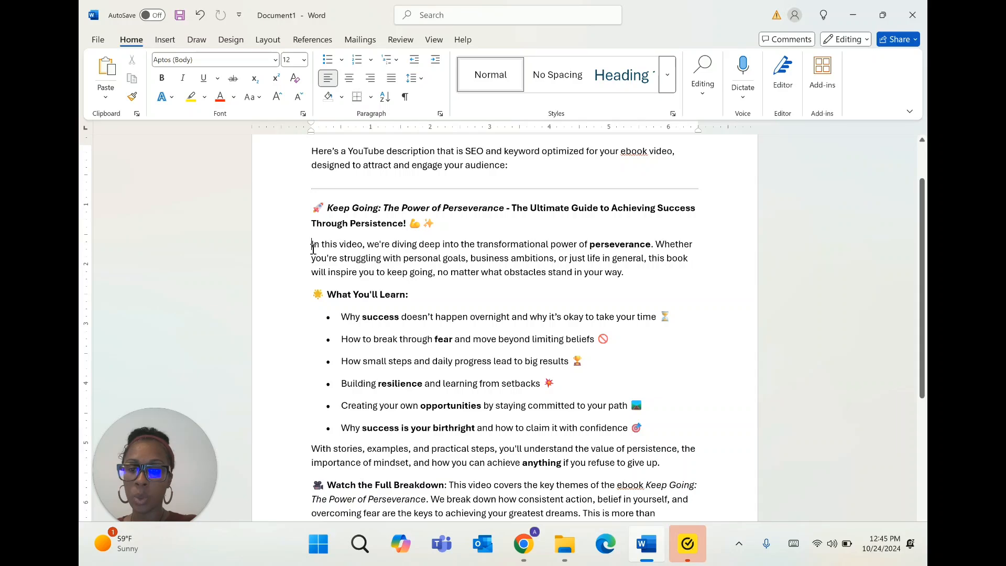
pyautogui.scroll(-1, 485, 293)
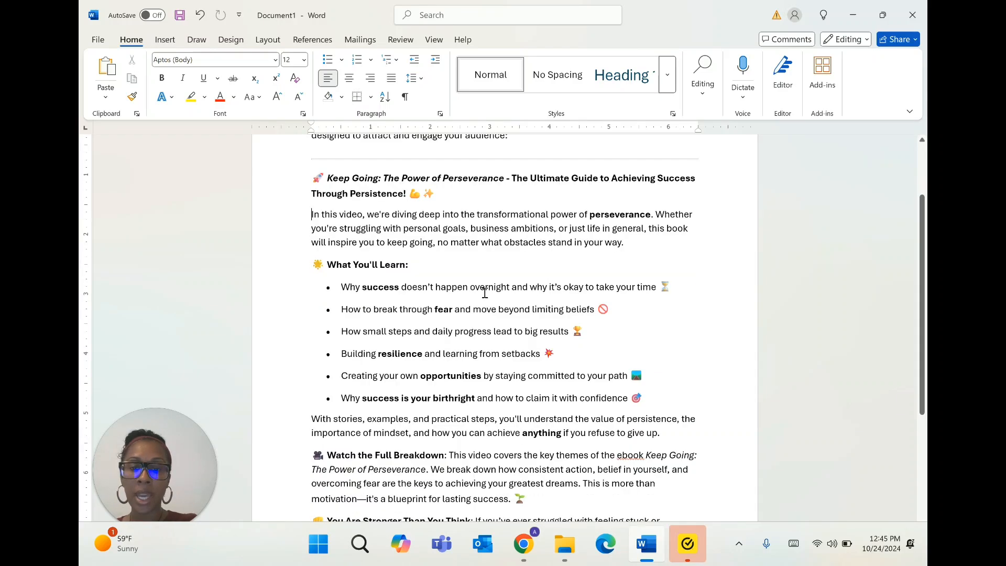
pyautogui.scroll(-5, 486, 291)
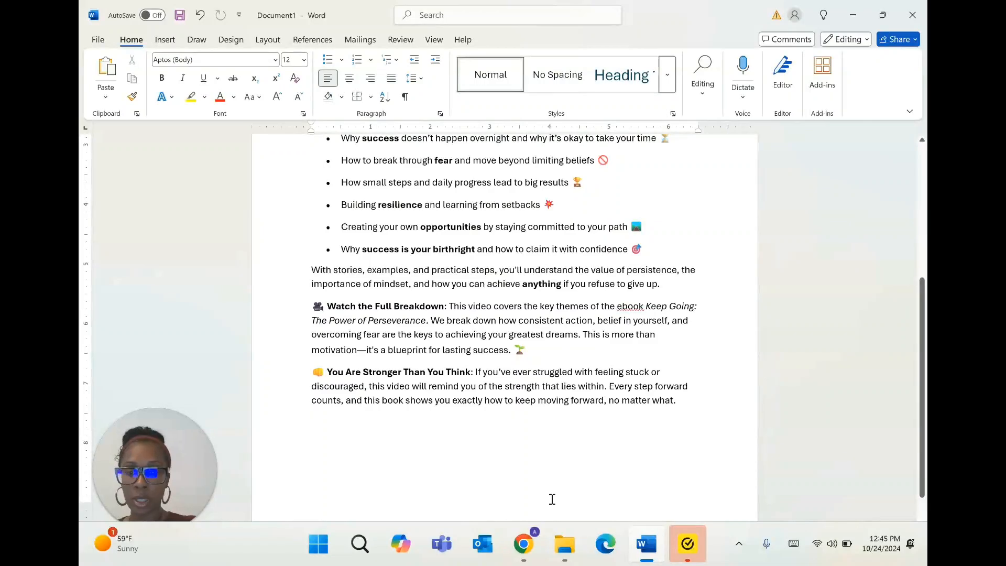
# Step: Switch to YouTube Studio's video details for The Art of Influence and examine the title, description and hashtags
pyautogui.click(514, 553)
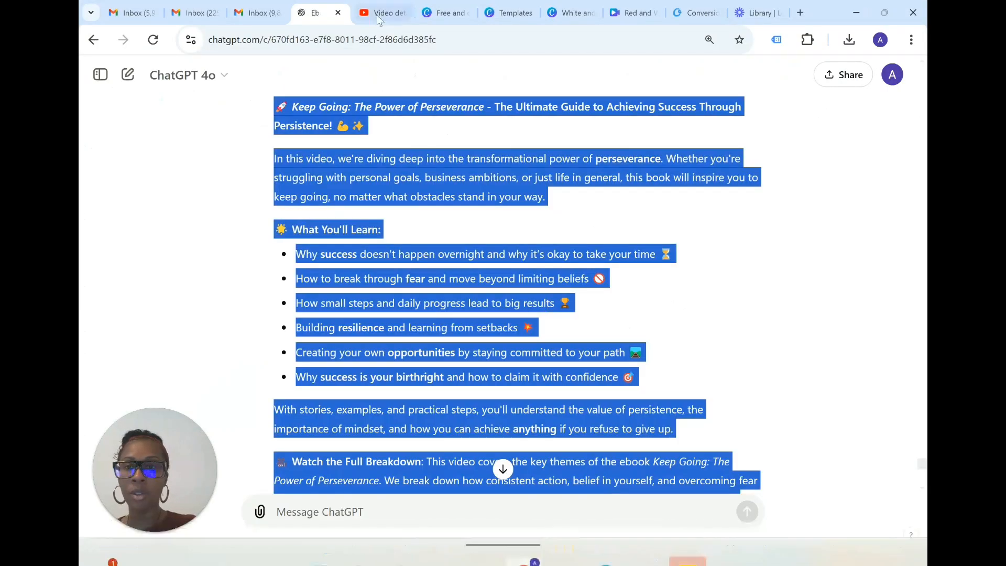
pyautogui.click(377, 16)
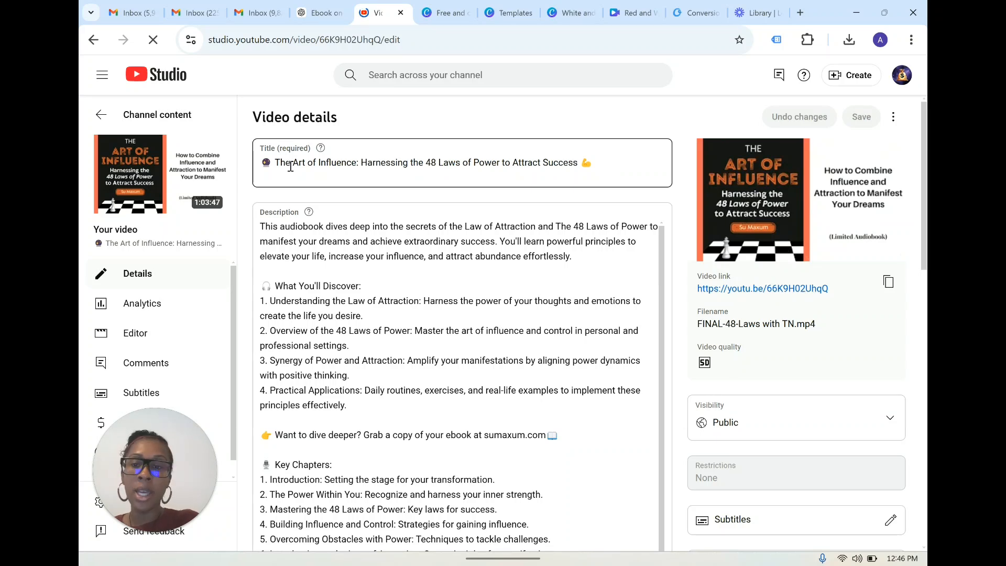
pyautogui.click(398, 239)
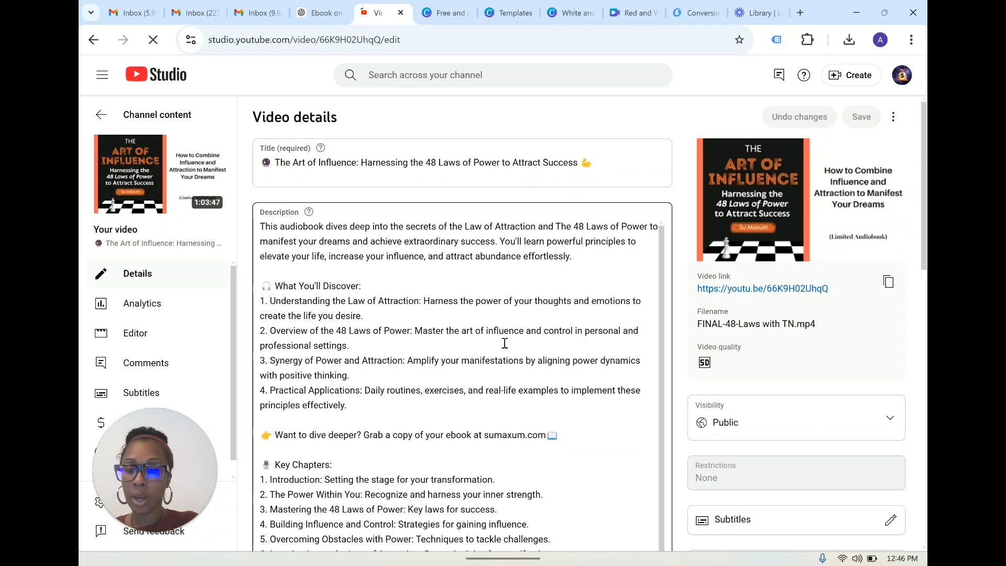
pyautogui.scroll(-1, 505, 343)
pyautogui.scroll(-1, 504, 343)
pyautogui.scroll(-3, 474, 315)
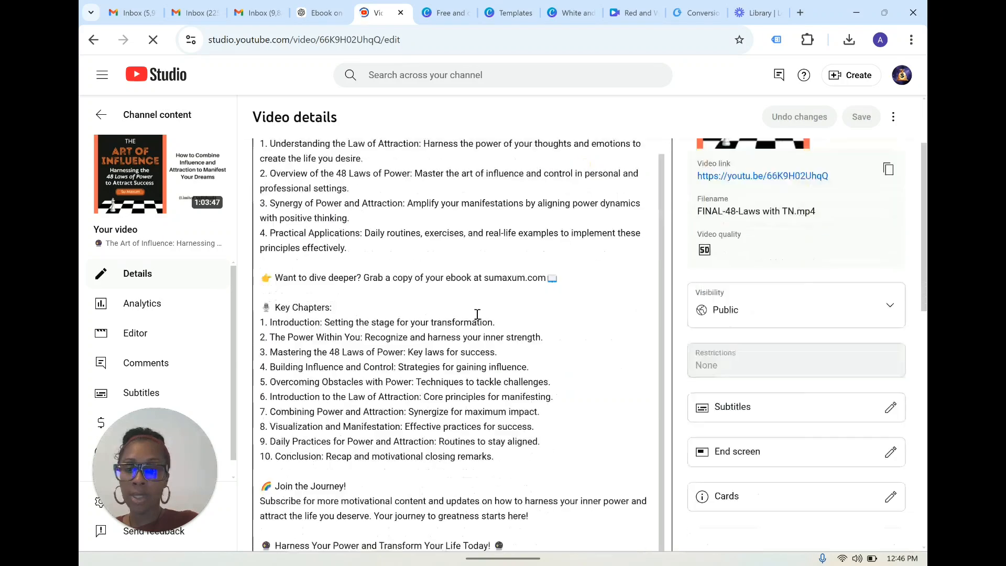
pyautogui.scroll(-3, 480, 315)
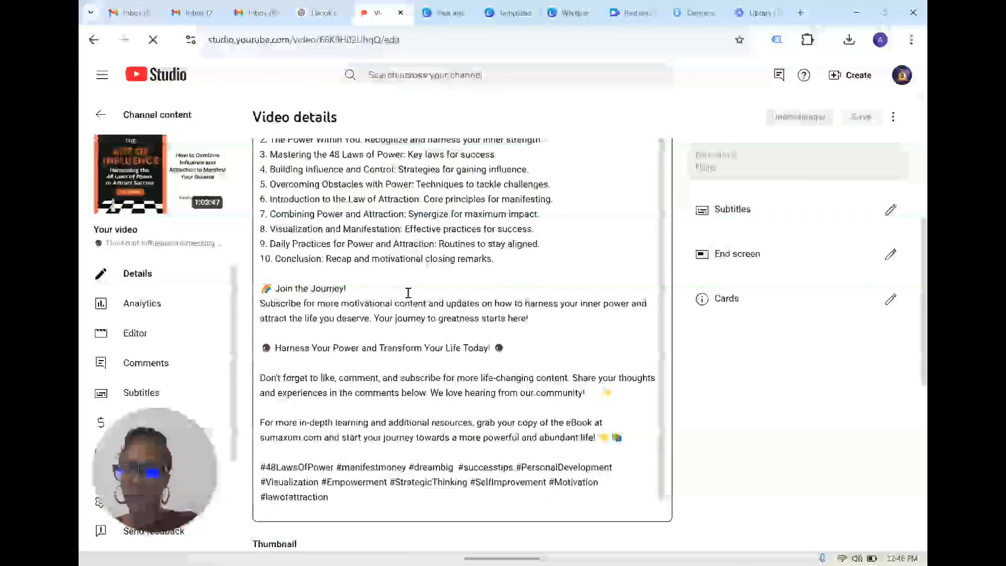
pyautogui.scroll(-3, 408, 292)
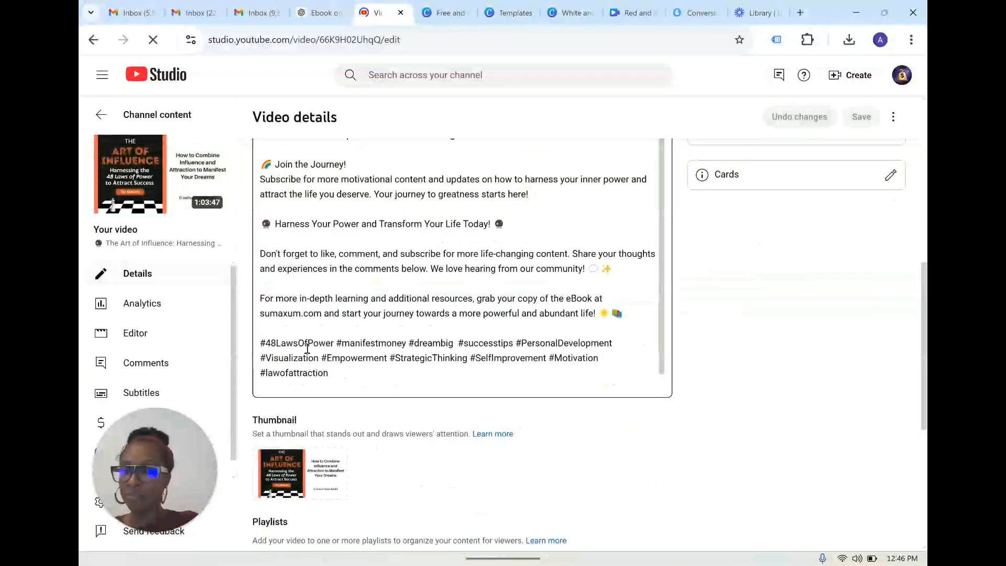
pyautogui.scroll(-3, 545, 398)
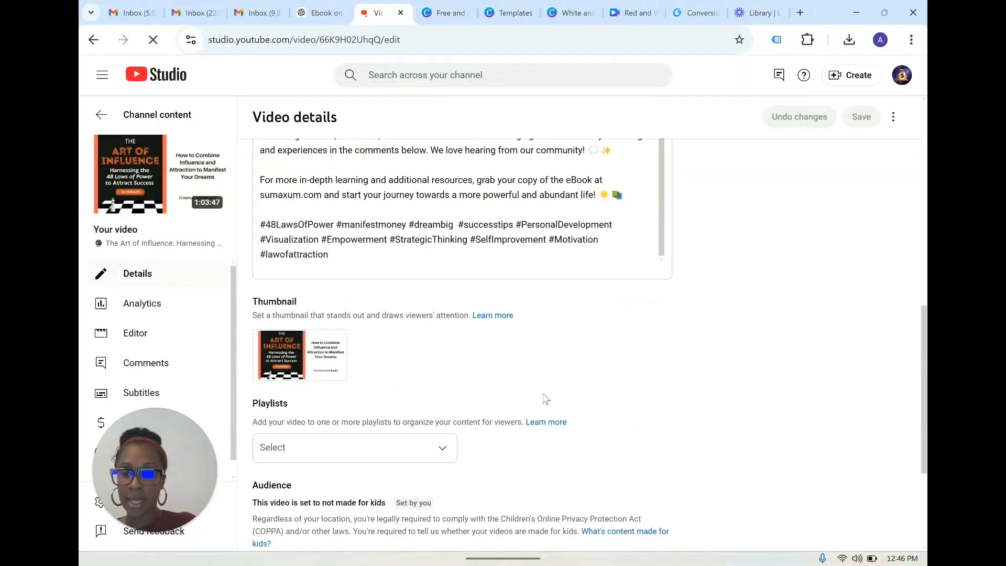
# Step: Examine the video's thumbnail and audience settings, expand the additional options to check paid promotion and altered content, and return to the ChatGPT conversation
pyautogui.moveTo(297, 283)
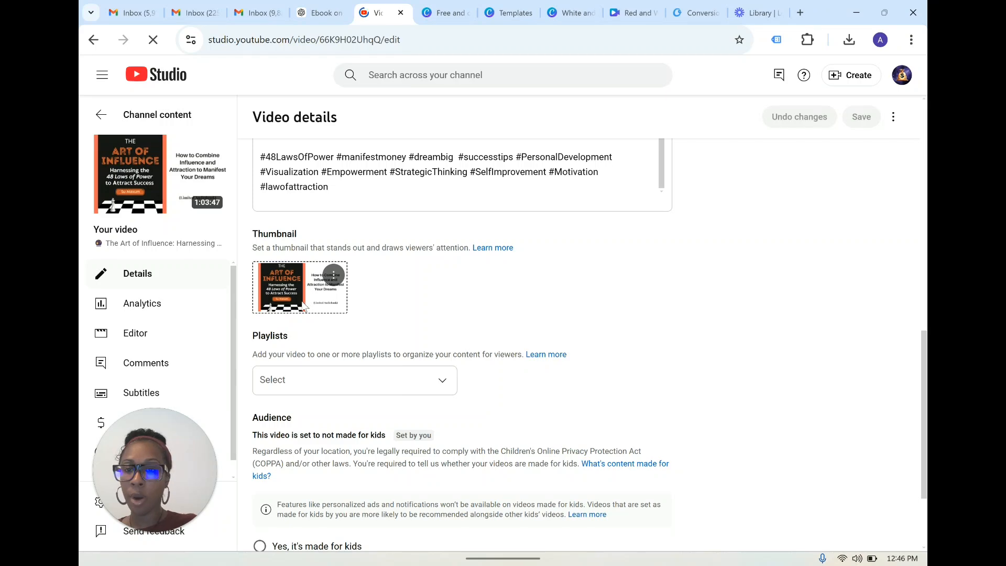
pyautogui.scroll(-2, 503, 302)
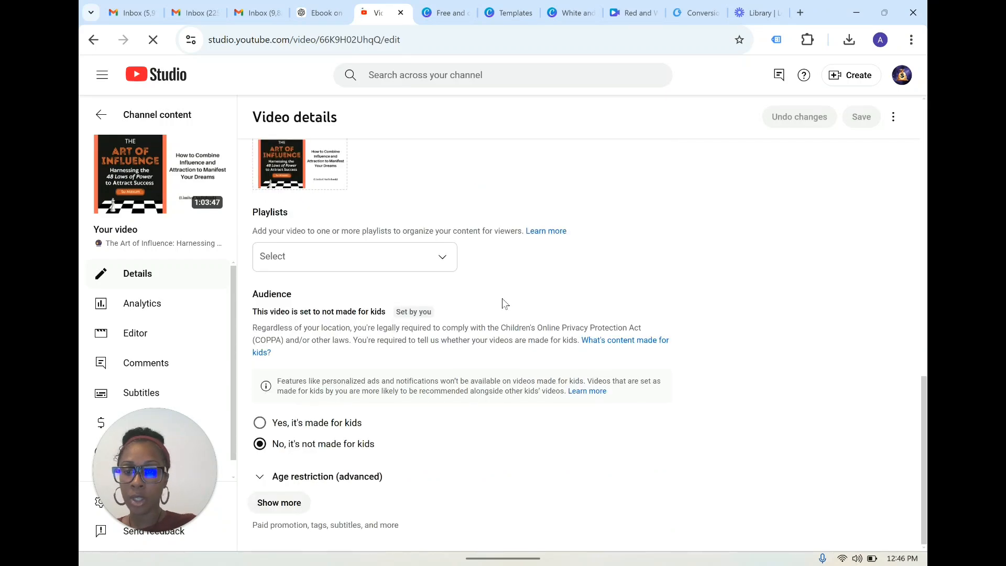
pyautogui.click(306, 503)
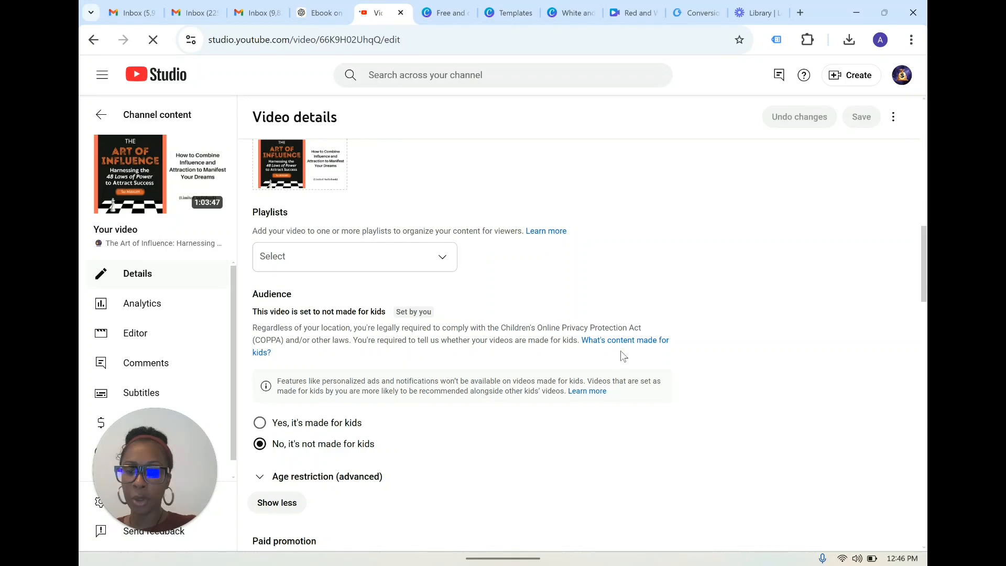
pyautogui.scroll(-5, 620, 351)
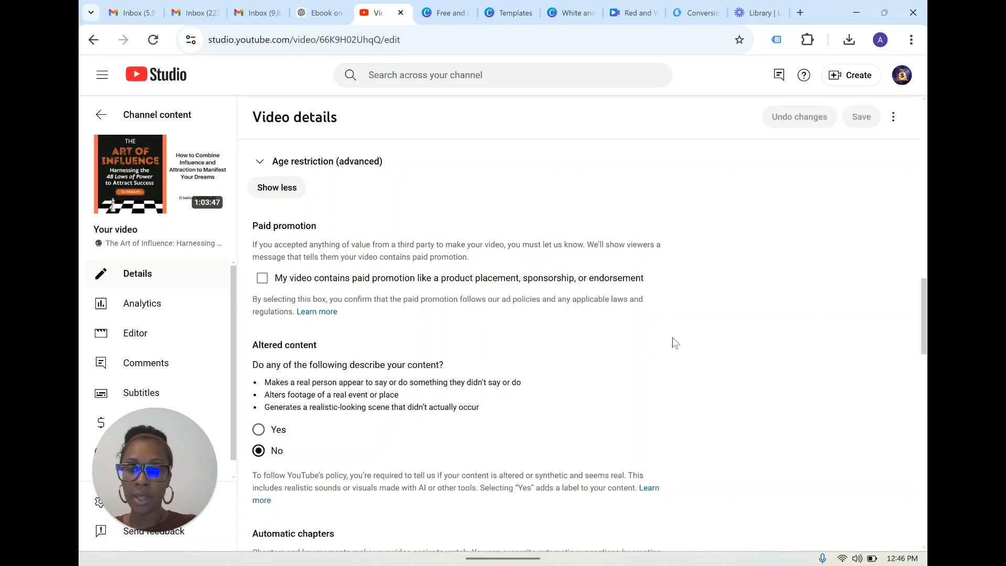
pyautogui.scroll(-4, 673, 340)
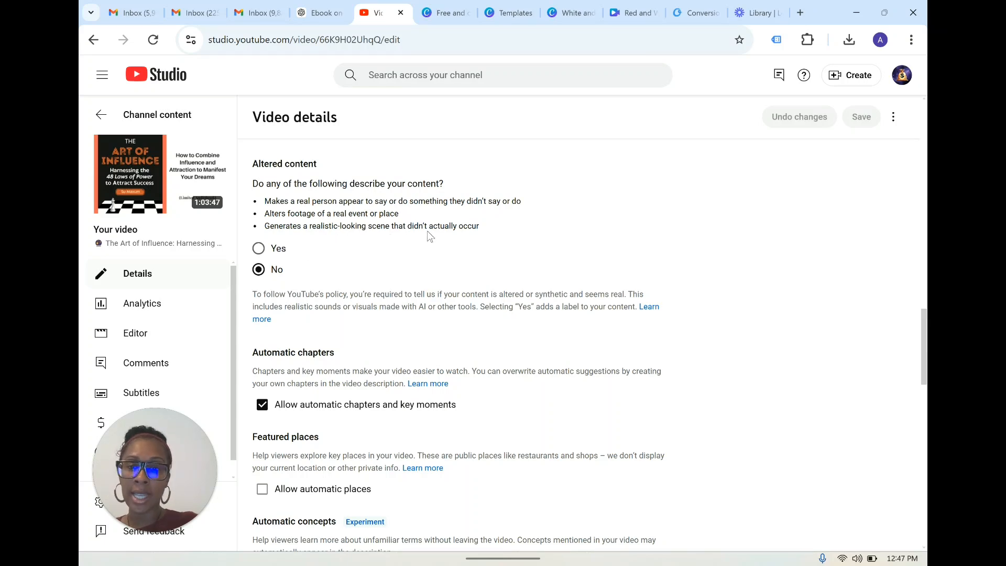
pyautogui.click(326, 15)
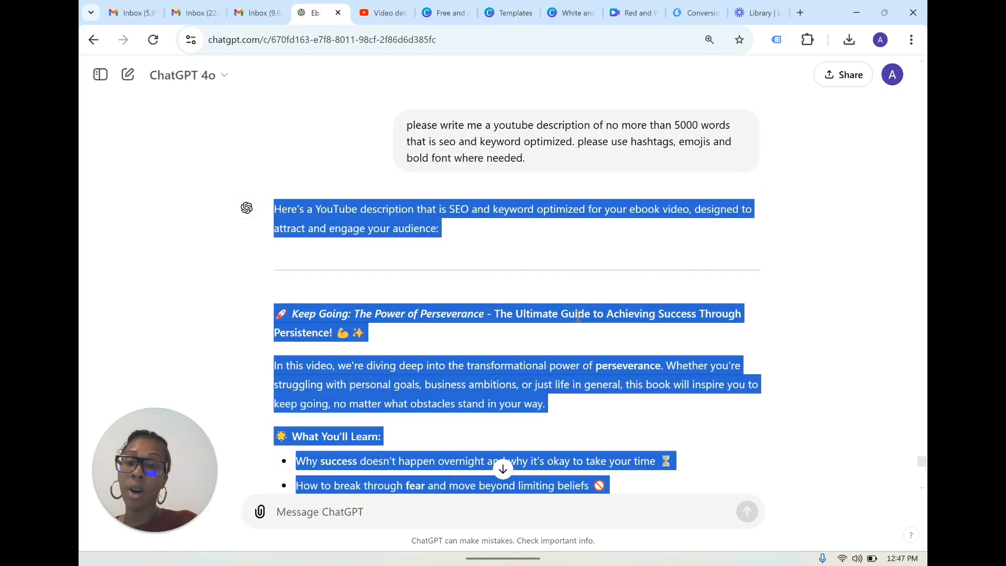
# Step: Compare the two generated Keep Going ebook covers, with and without the subtitle, in the ChatGPT conversation
pyautogui.scroll(10, 576, 318)
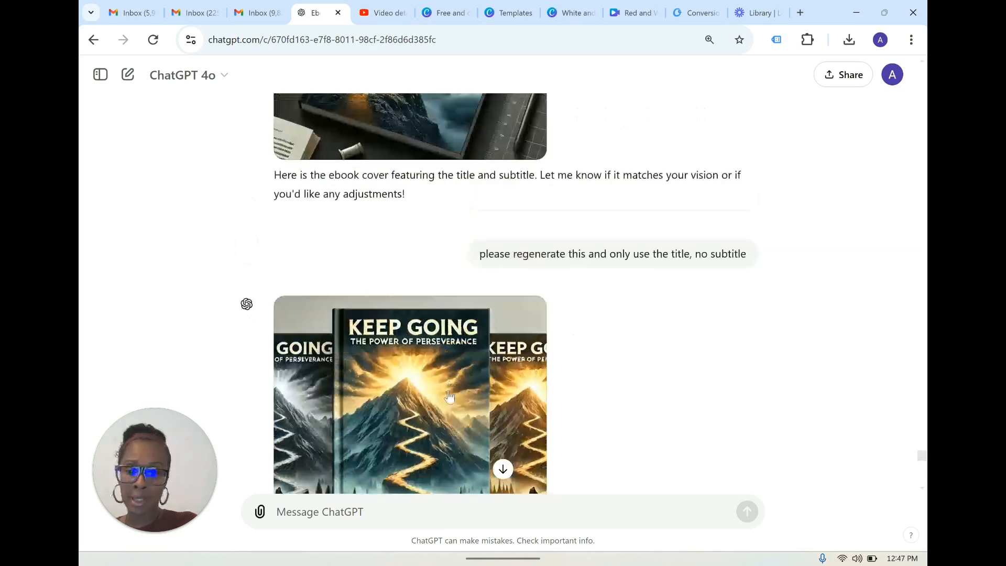
pyautogui.scroll(4, 450, 397)
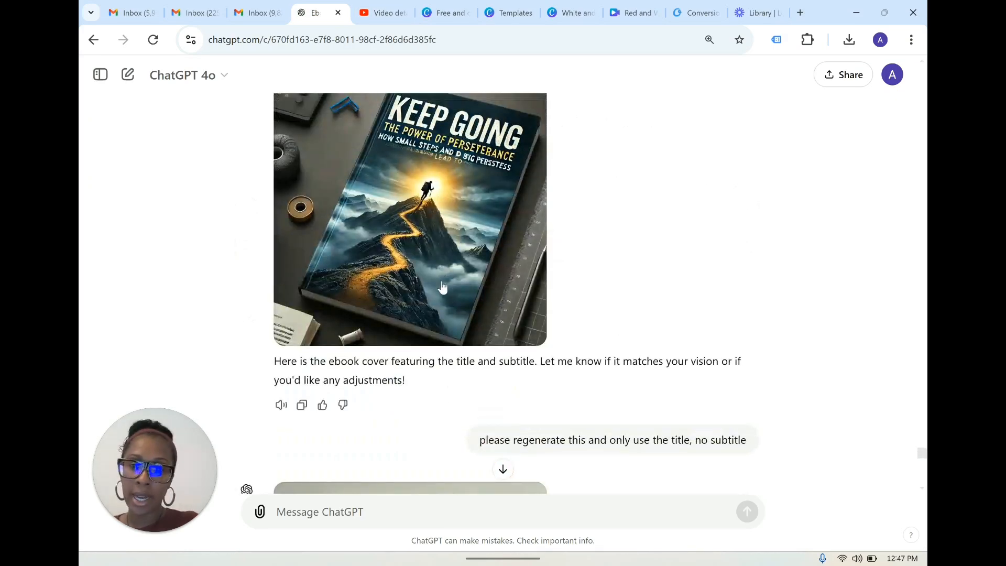
pyautogui.scroll(-7, 446, 293)
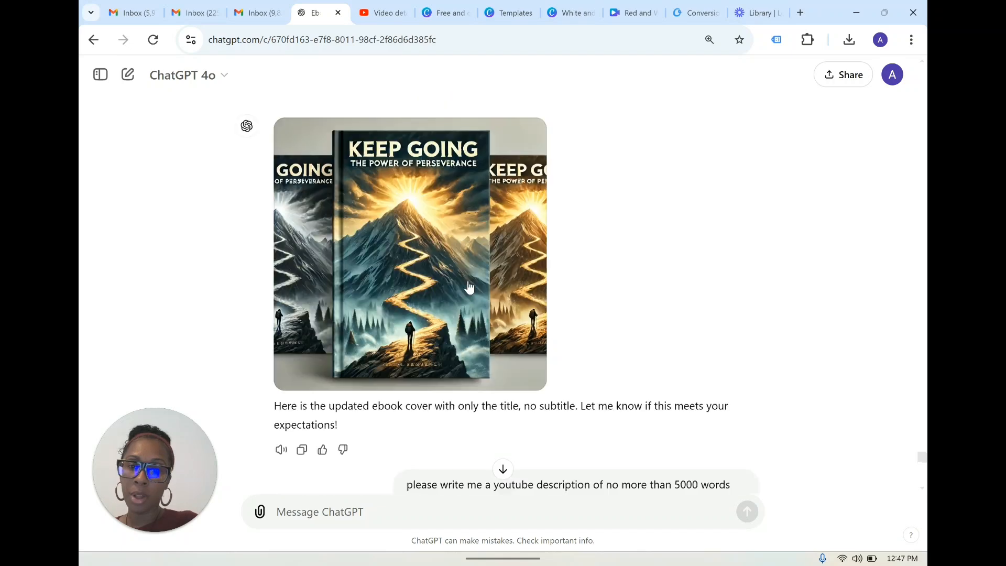
pyautogui.scroll(-1, 489, 361)
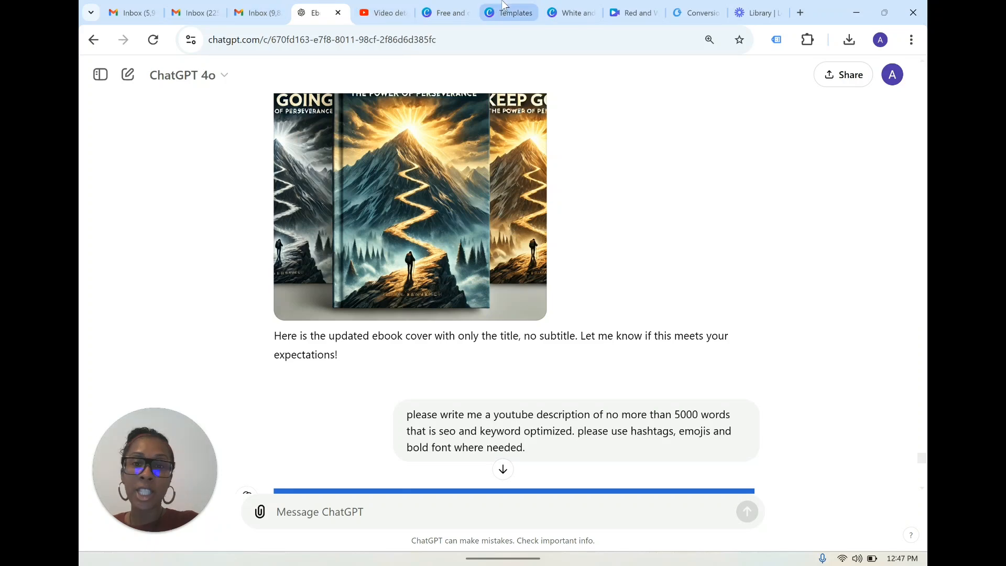
# Step: Switch to YouTube Studio's video details, open the altered content policy help page, and return to examine the Altered content section
pyautogui.click(697, 13)
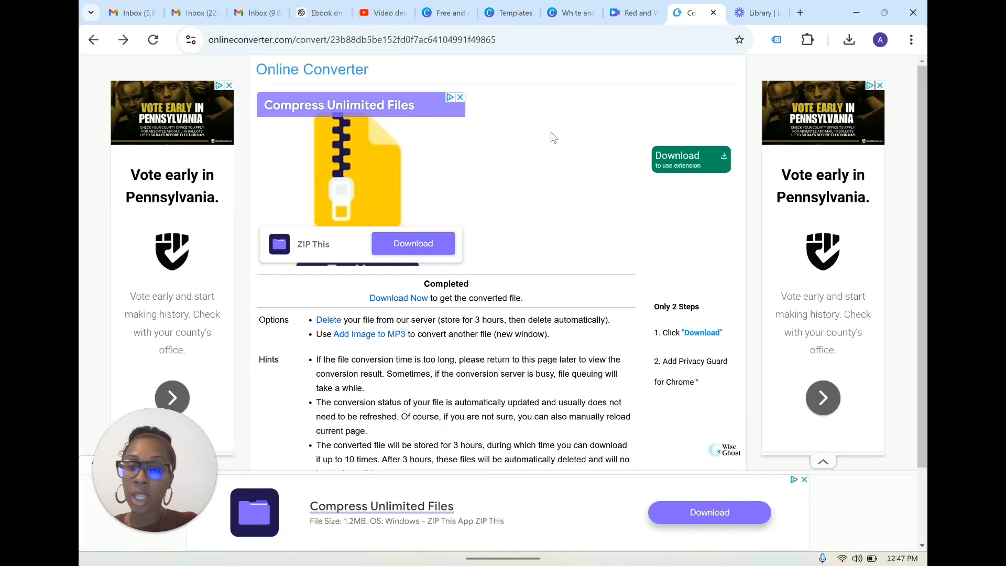
pyautogui.click(385, 13)
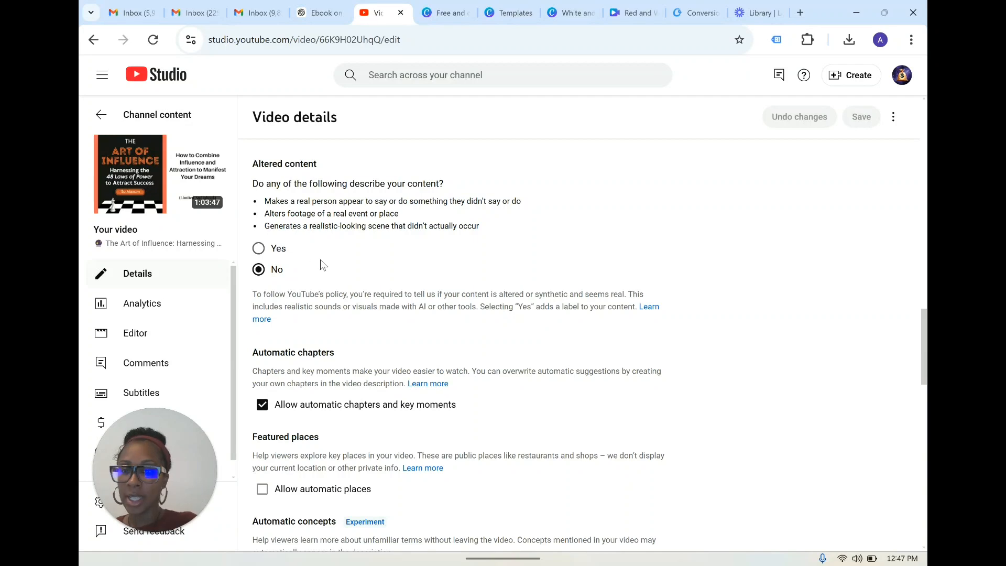
pyautogui.click(264, 321)
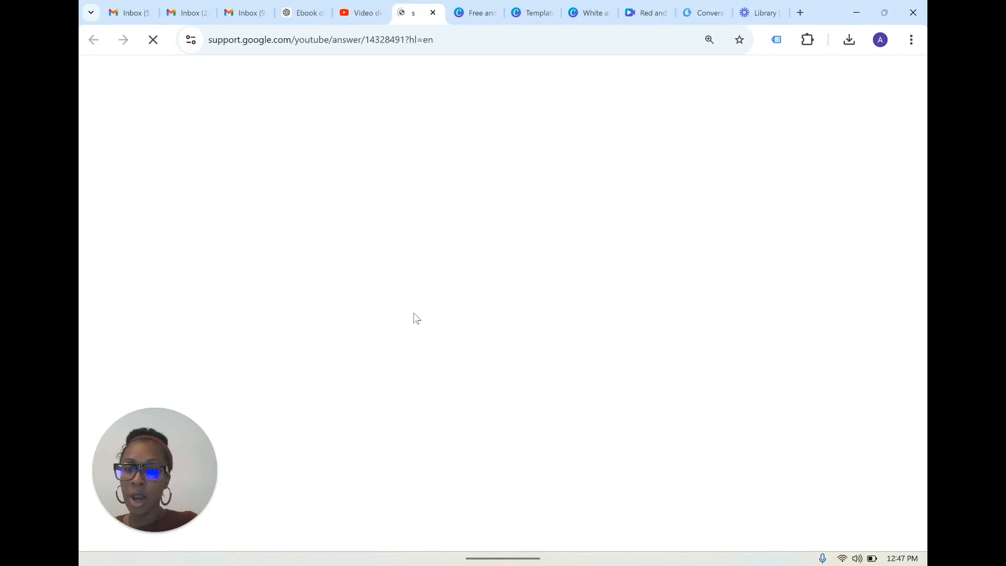
pyautogui.click(367, 10)
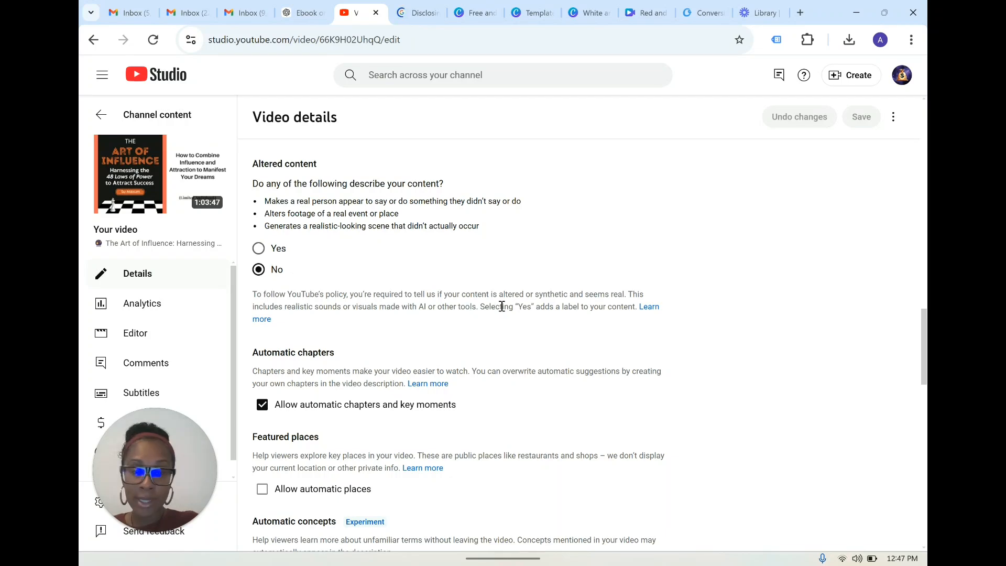
pyautogui.scroll(-1, 524, 314)
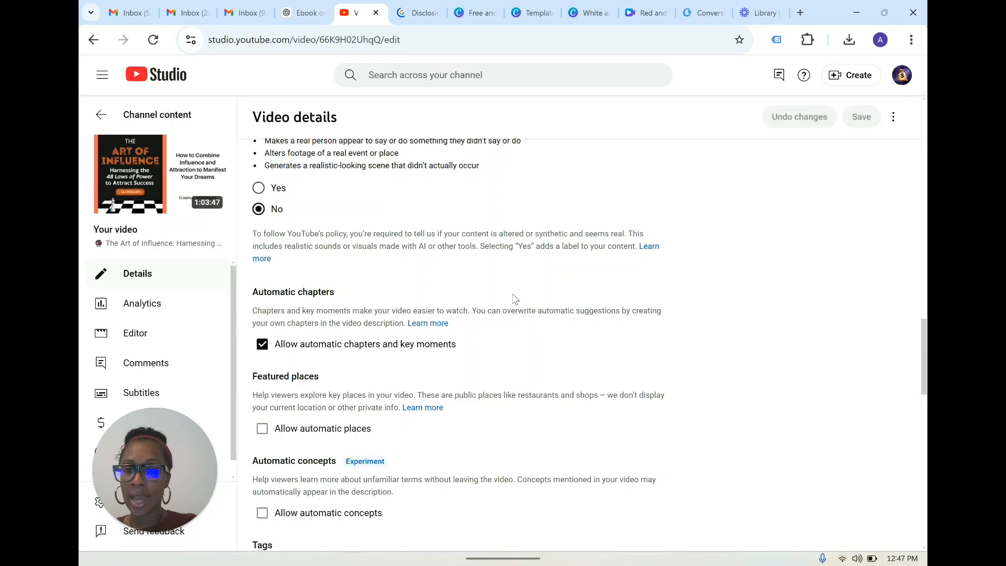
pyautogui.scroll(2, 518, 310)
# Step: Examine the video's automatic chapters, featured places, concepts, tags, language, recording and license settings down to the category and comments
pyautogui.scroll(-3, 558, 330)
pyautogui.scroll(-1, 557, 335)
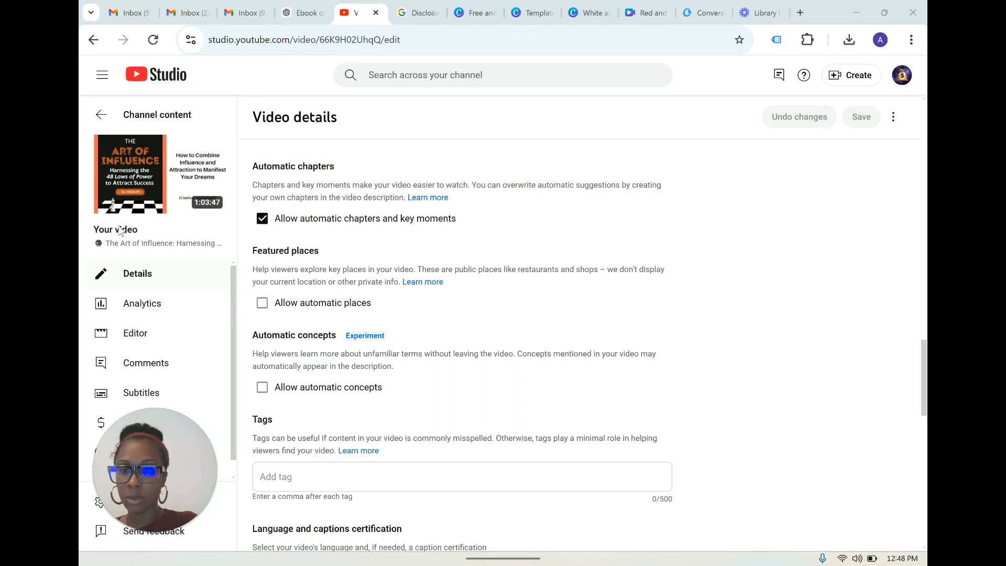
pyautogui.scroll(-1, 600, 280)
pyautogui.scroll(-2, 603, 284)
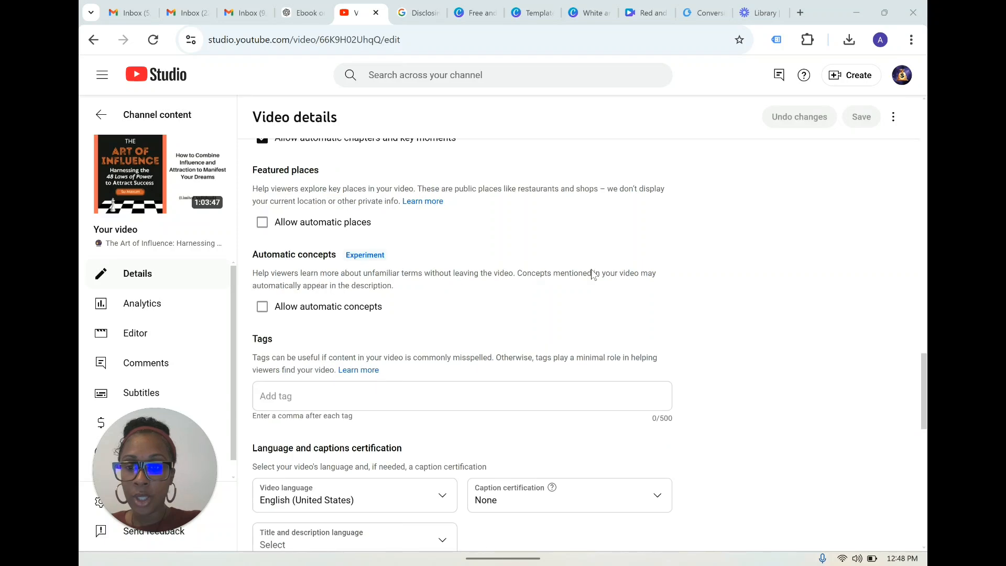
pyautogui.scroll(-1, 618, 283)
pyautogui.scroll(-10, 619, 282)
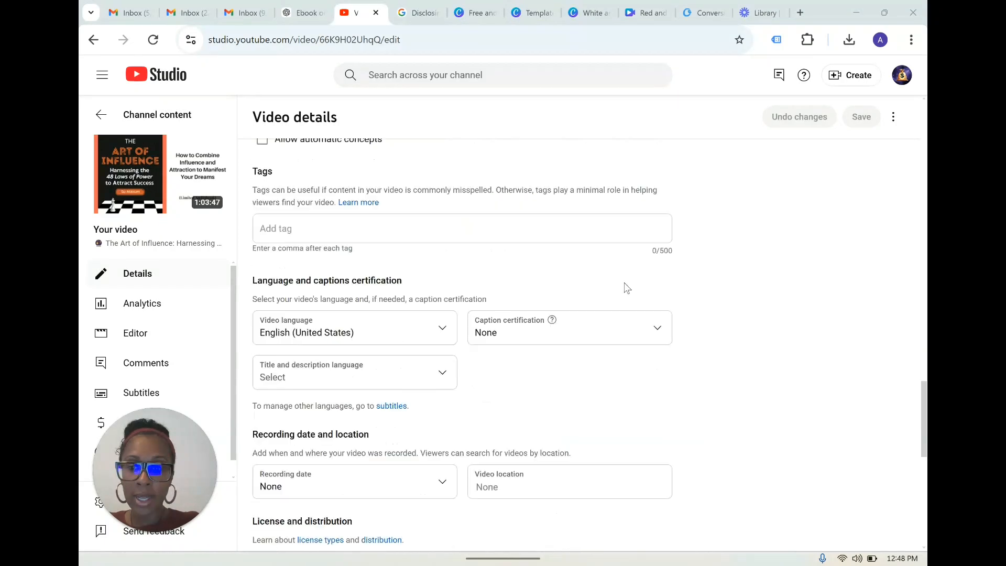
pyautogui.scroll(-3, 712, 335)
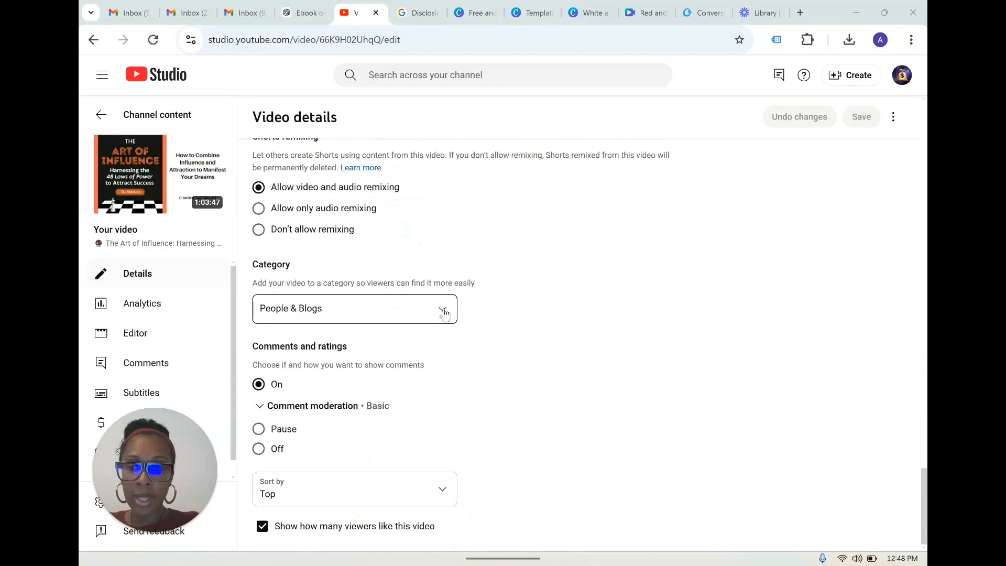
# Step: Browse the full list of available video categories and close it without choosing a different one
pyautogui.click(444, 314)
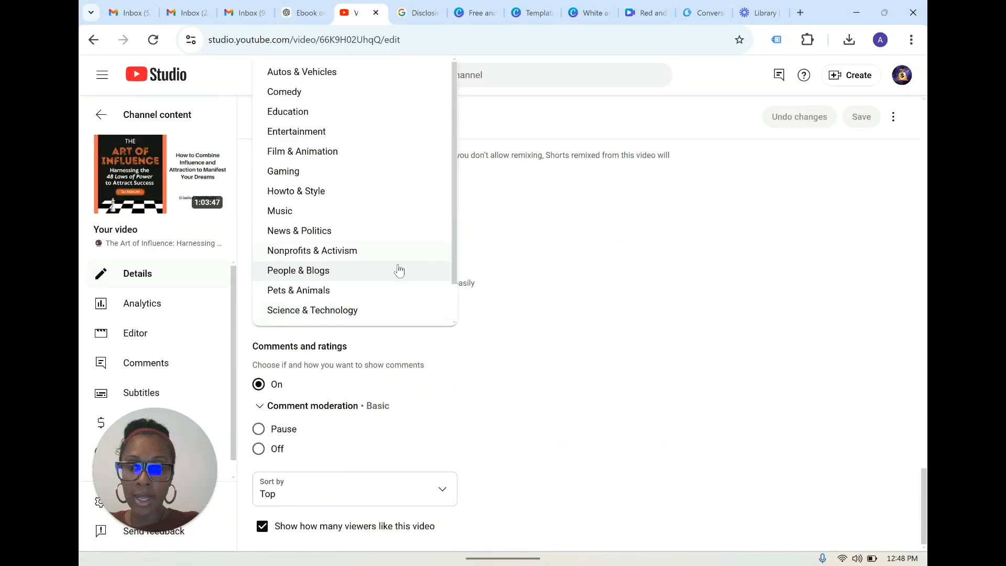
pyautogui.scroll(-2, 396, 272)
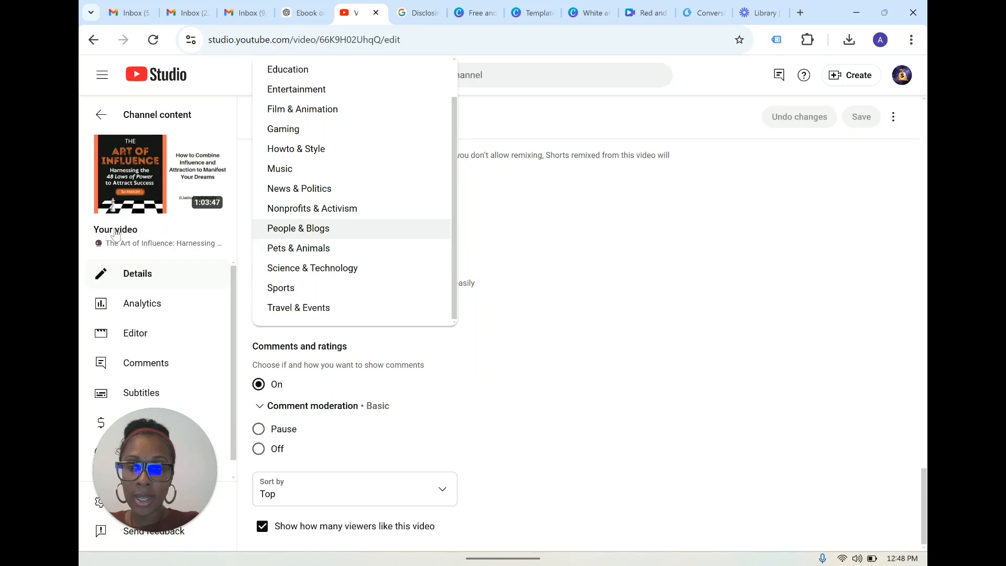
pyautogui.scroll(2, 367, 173)
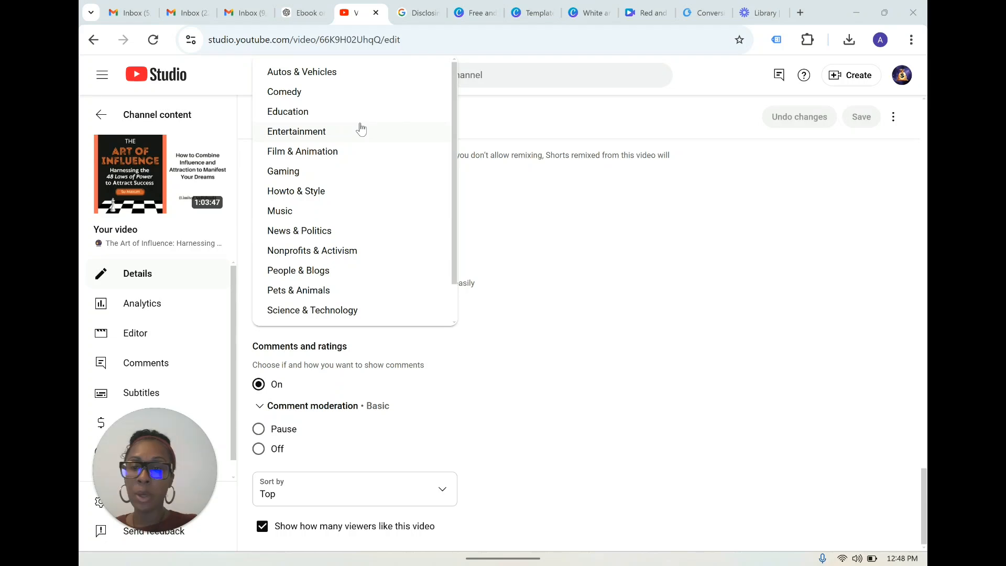
pyautogui.click(662, 216)
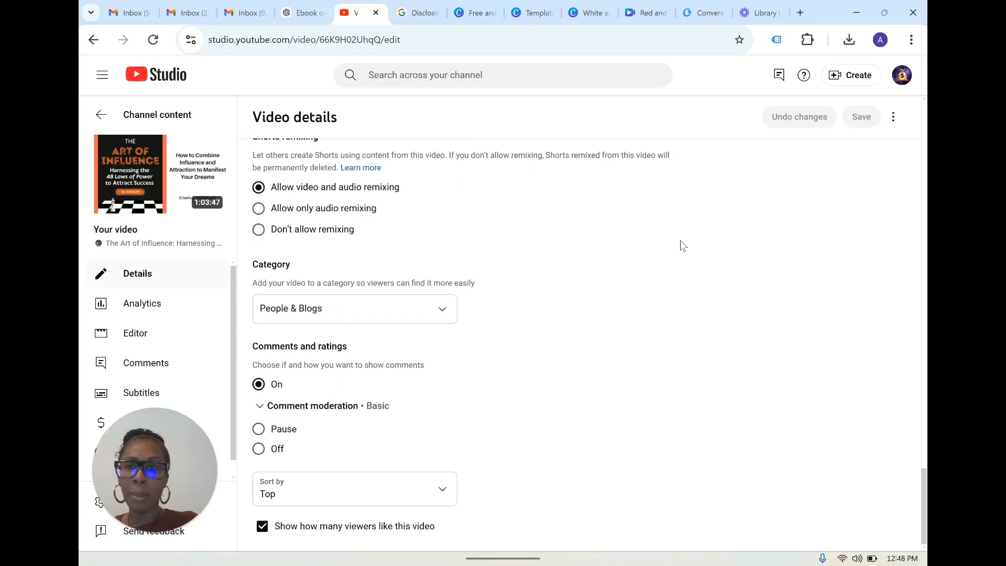
# Step: Review the Shorts remixing and comment settings, and go back through the video details to the description's list of key chapters
pyautogui.scroll(1, 687, 253)
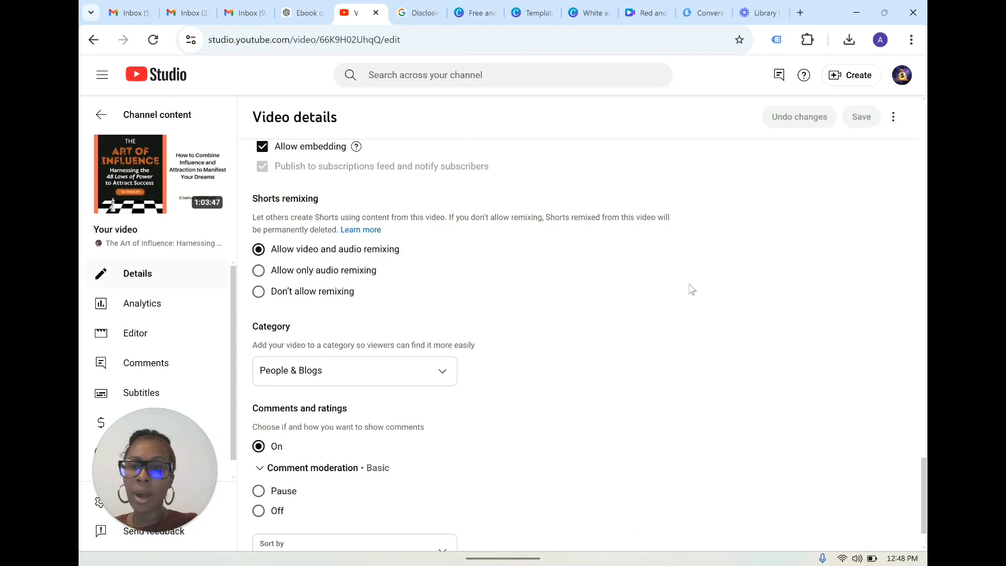
pyautogui.scroll(-1, 689, 283)
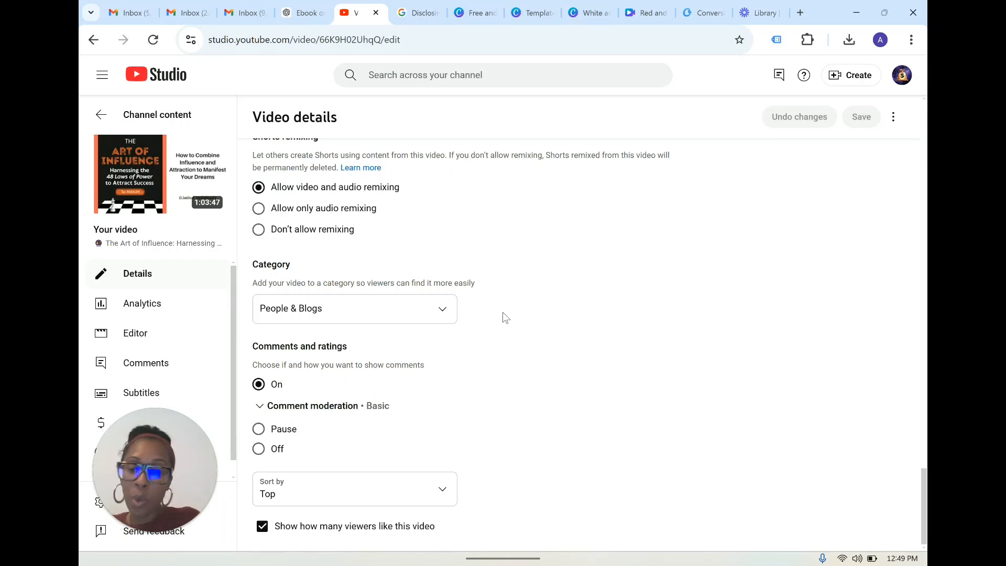
pyautogui.scroll(6, 539, 368)
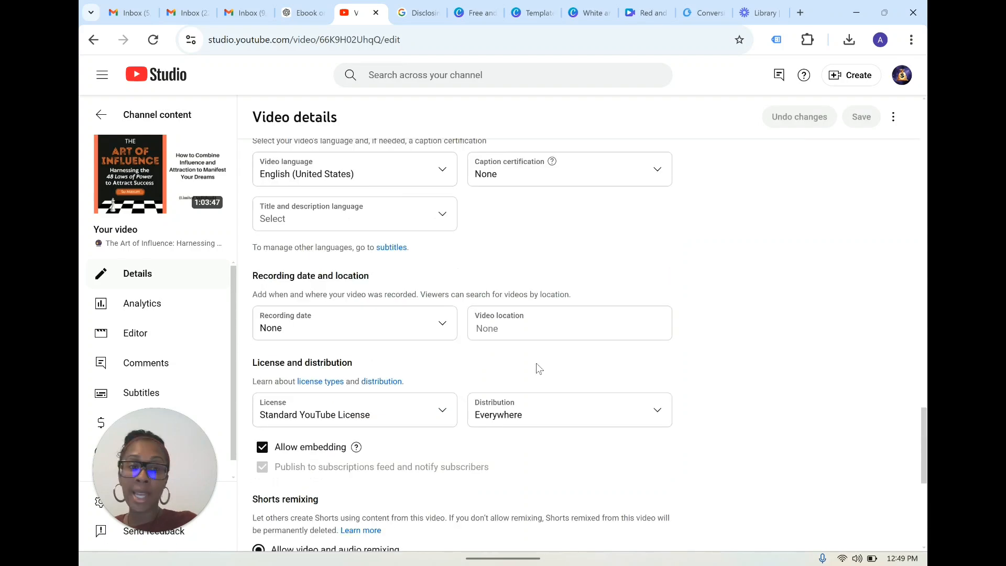
pyautogui.scroll(15, 539, 369)
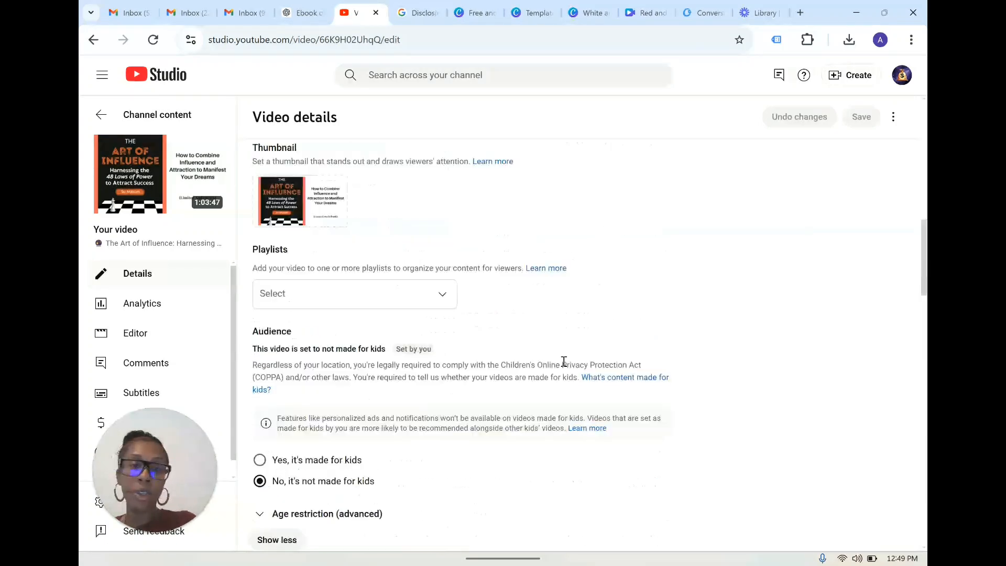
pyautogui.scroll(4, 564, 361)
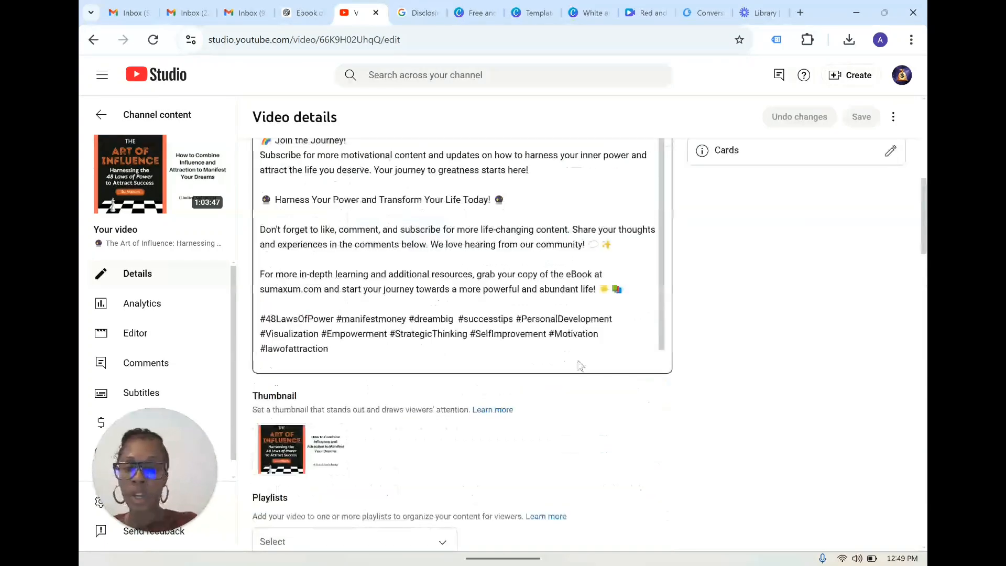
pyautogui.scroll(6, 602, 378)
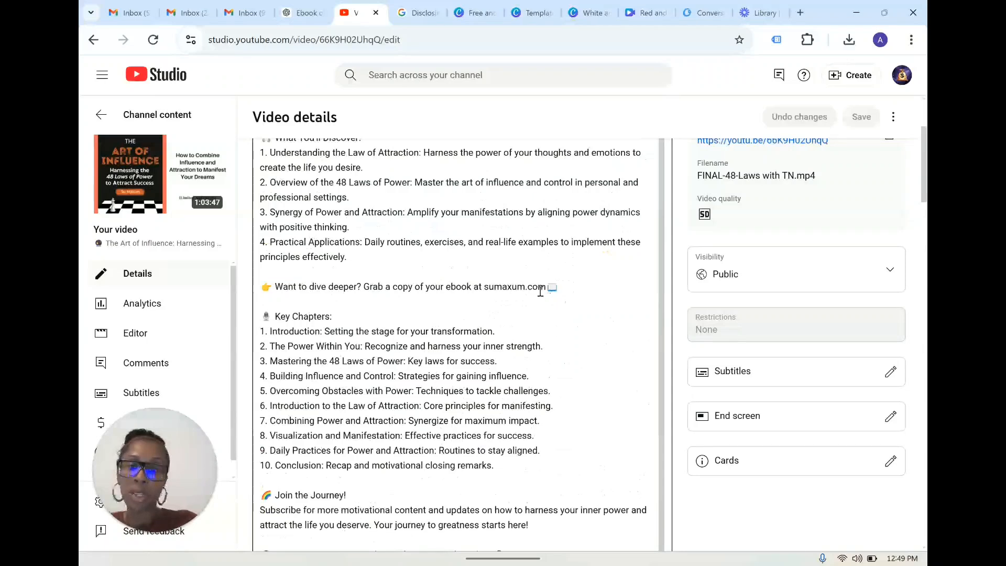